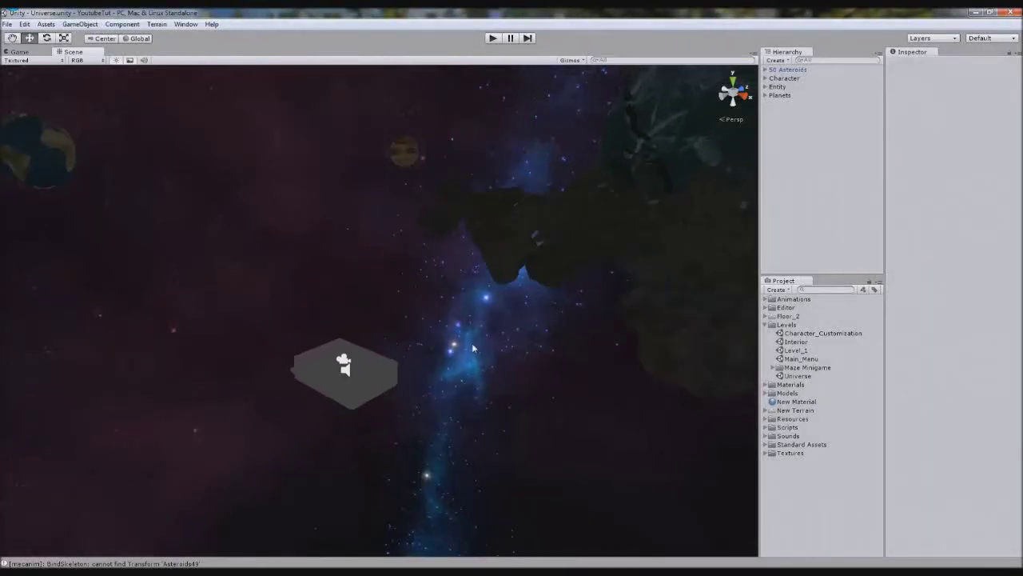
Playtest the scene by firing the iceball and the missile, and stop the game.
left_click(501, 40)
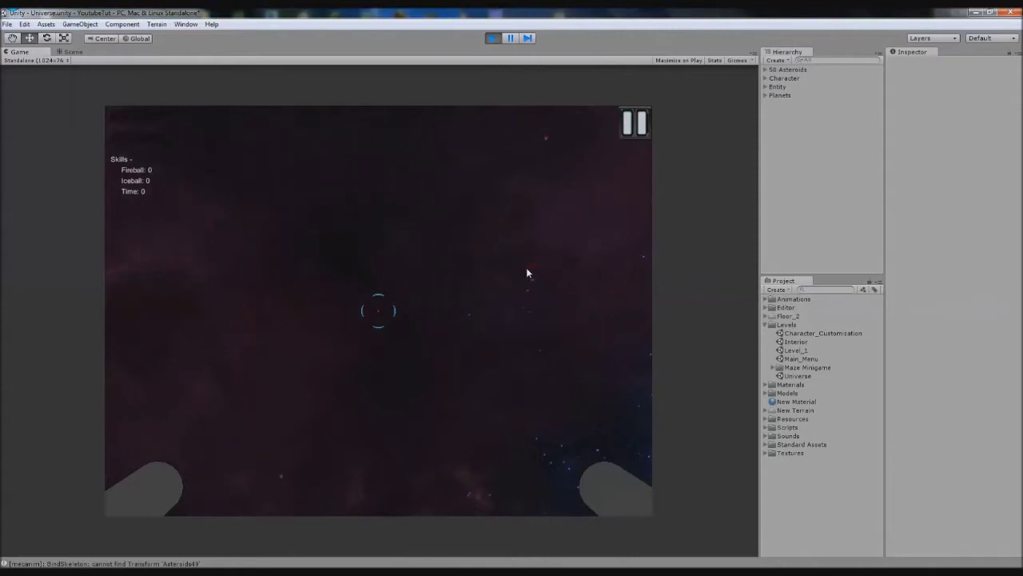
right_click(526, 269)
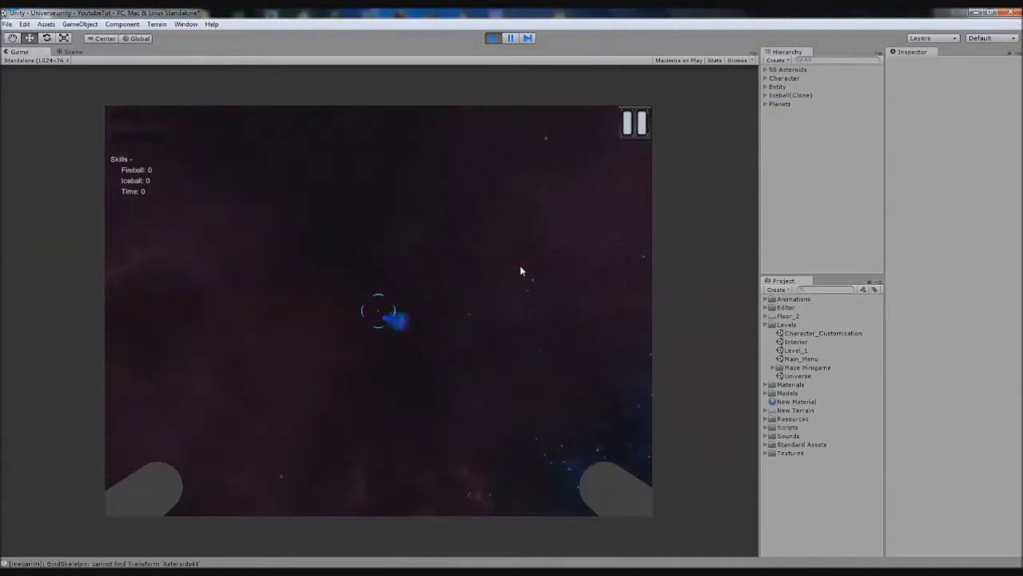
left_click(496, 282)
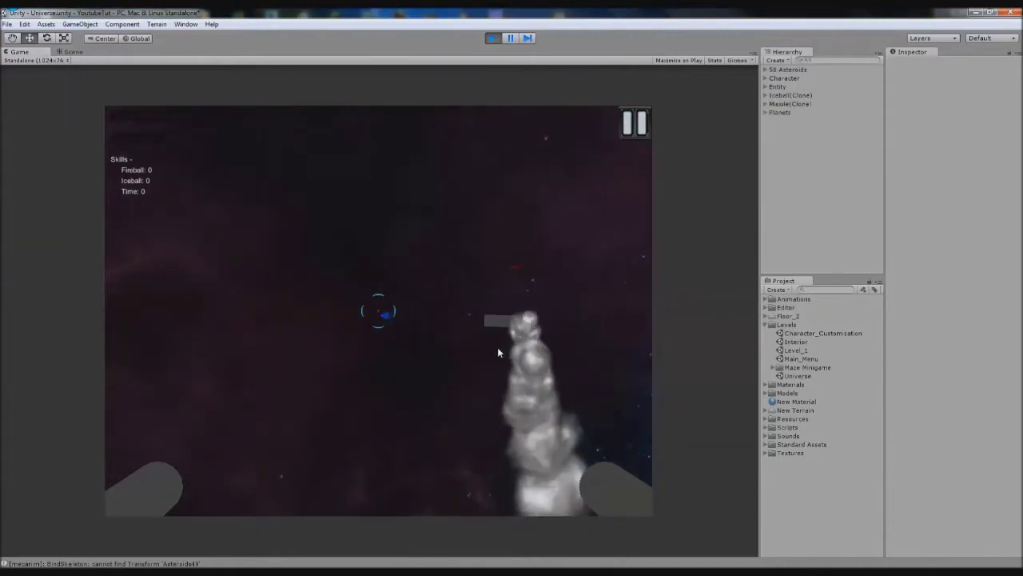
left_click(490, 39)
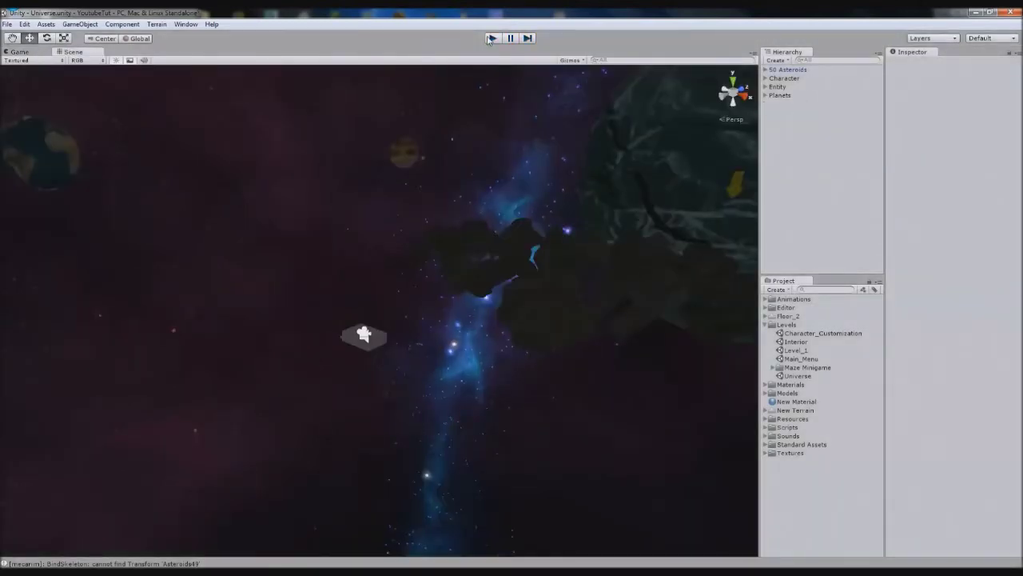
Place the Missile prefab from the Resources Prefabs Weapons folder into the scene near the camera.
left_click(765, 325)
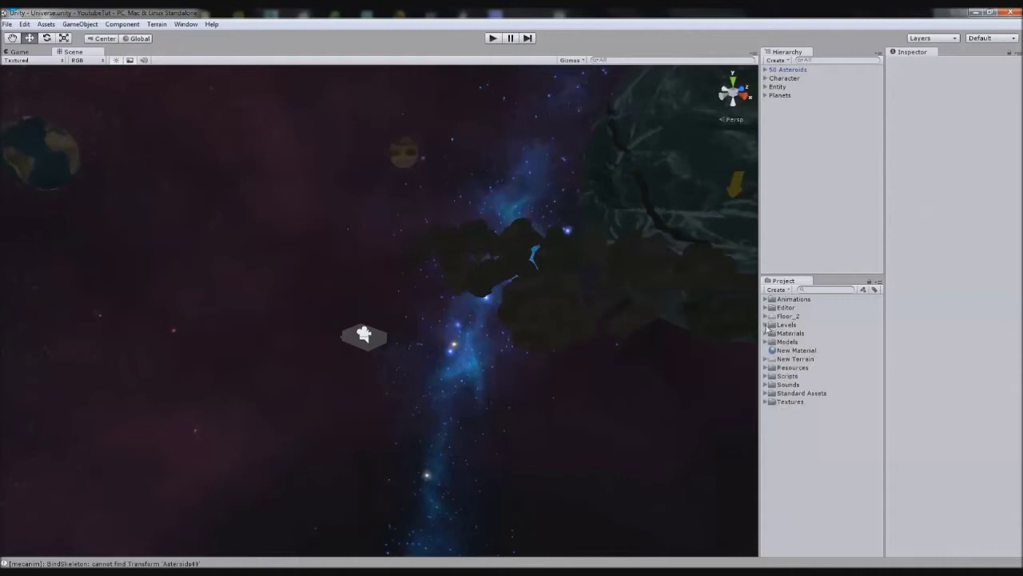
left_click(766, 367)
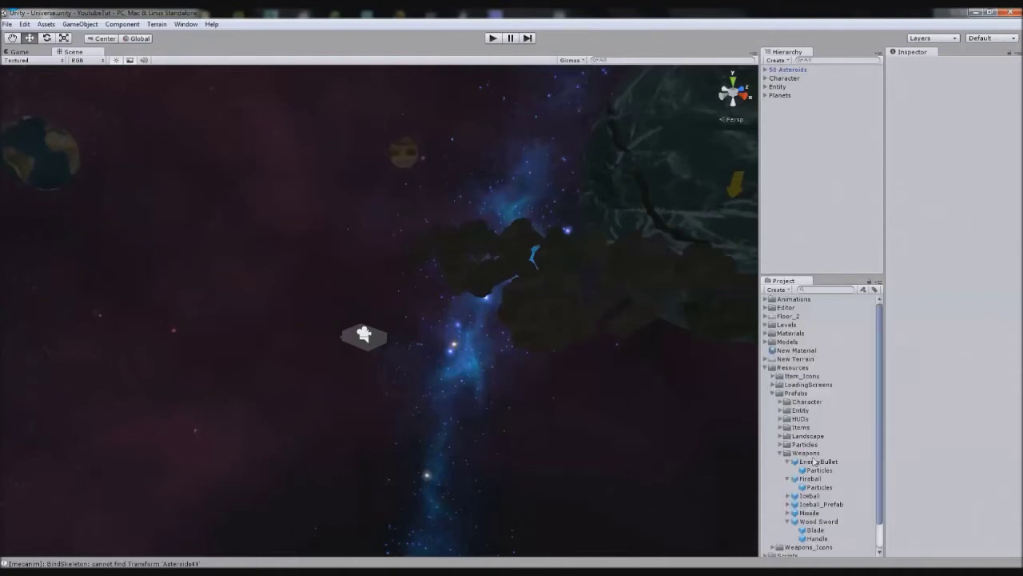
left_click_drag(809, 513, 392, 385)
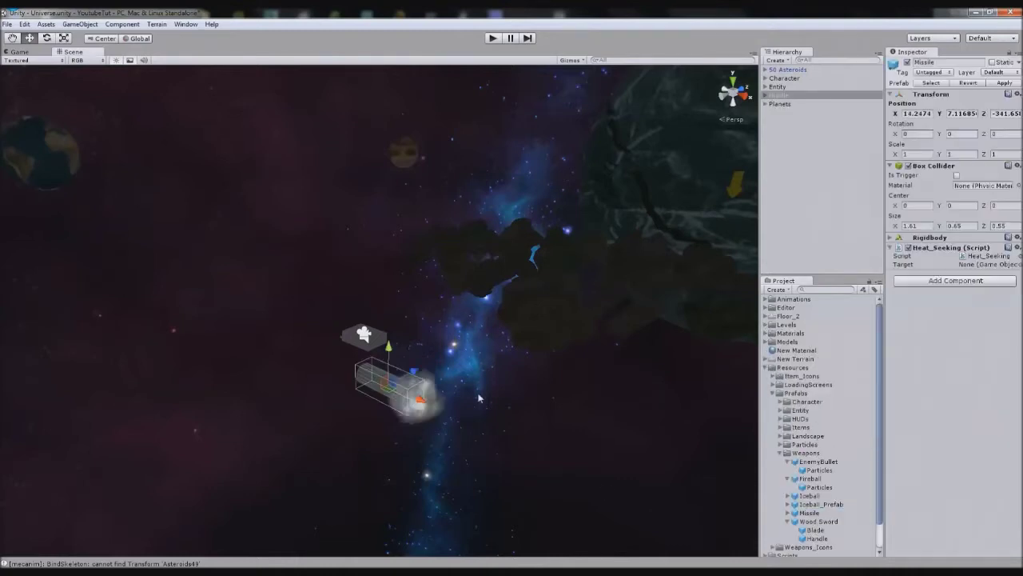
Examine the placed missile's orientation and its smoke from the top view.
left_click_drag(495, 349, 478, 371, "alt")
right_click_drag(478, 370, 616, 448)
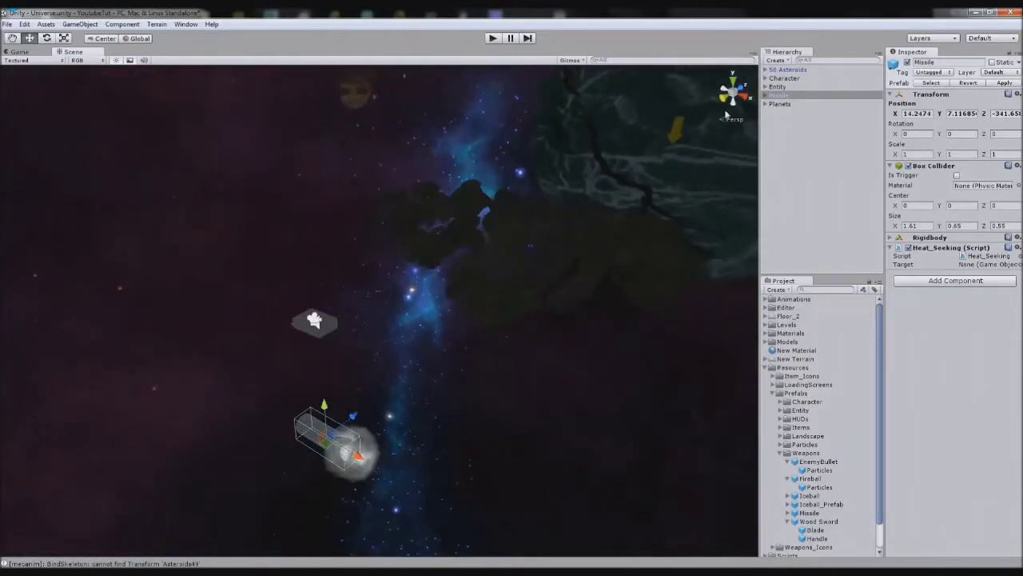
left_click(733, 82)
left_click(733, 93)
middle_click_drag(441, 397, 430, 361)
scroll(331, 245, "up", 2)
scroll(331, 245, "up", 2)
scroll(435, 368, "up", 4)
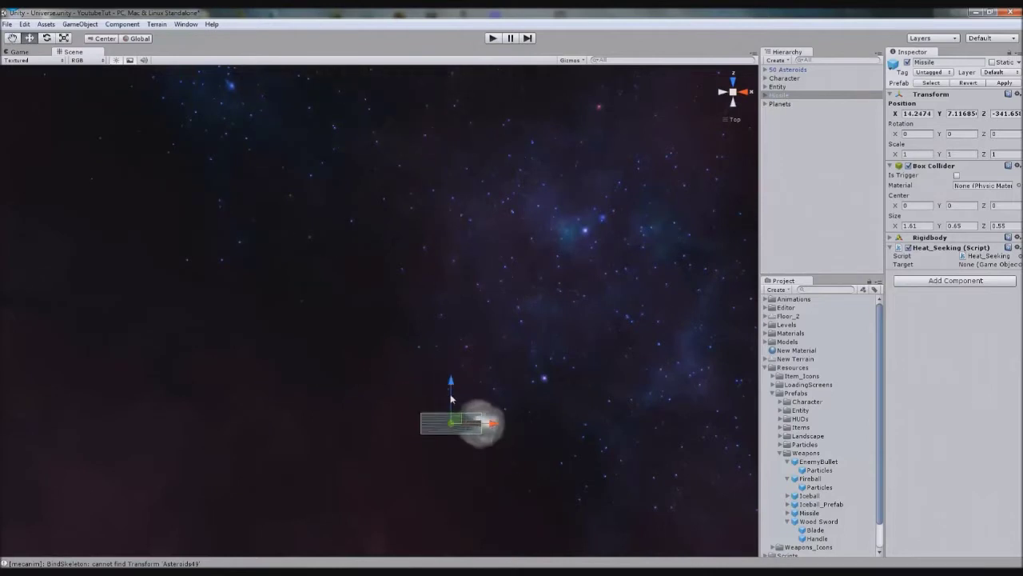
left_click(453, 393)
left_click(462, 430)
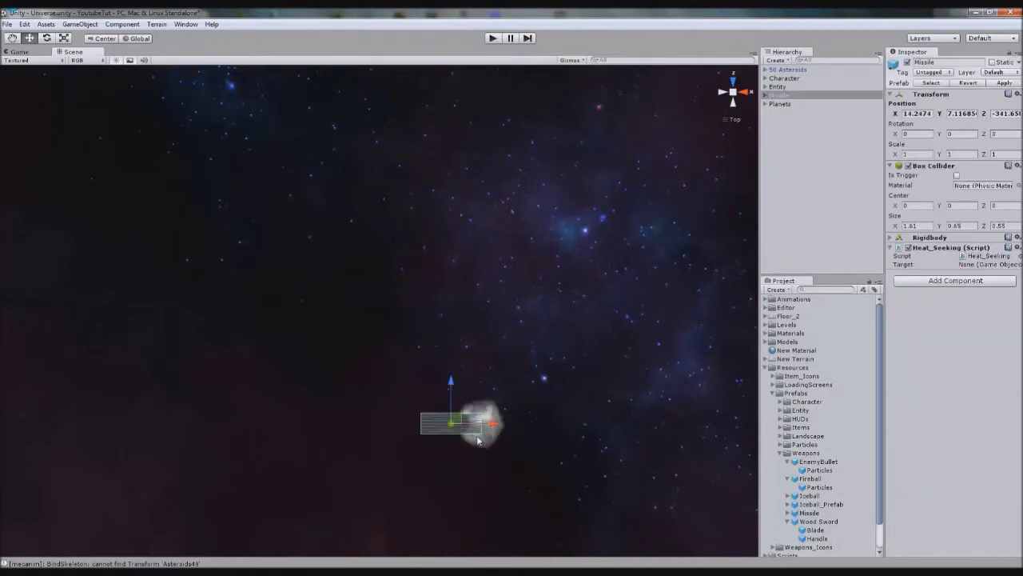
Detach the Cylinder and Particles children from the Missile so they become separate top-level objects.
left_click(765, 95)
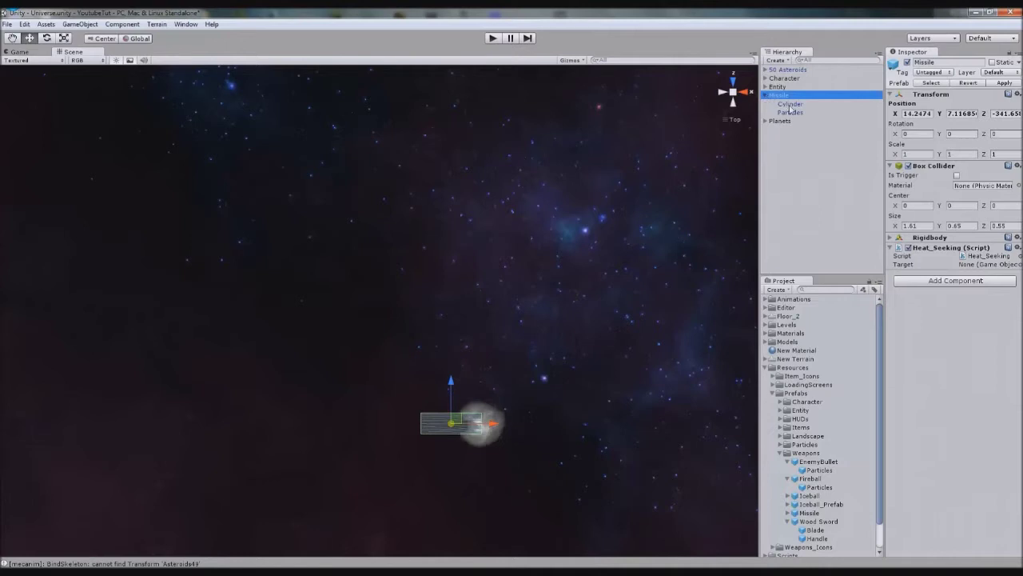
left_click(790, 105)
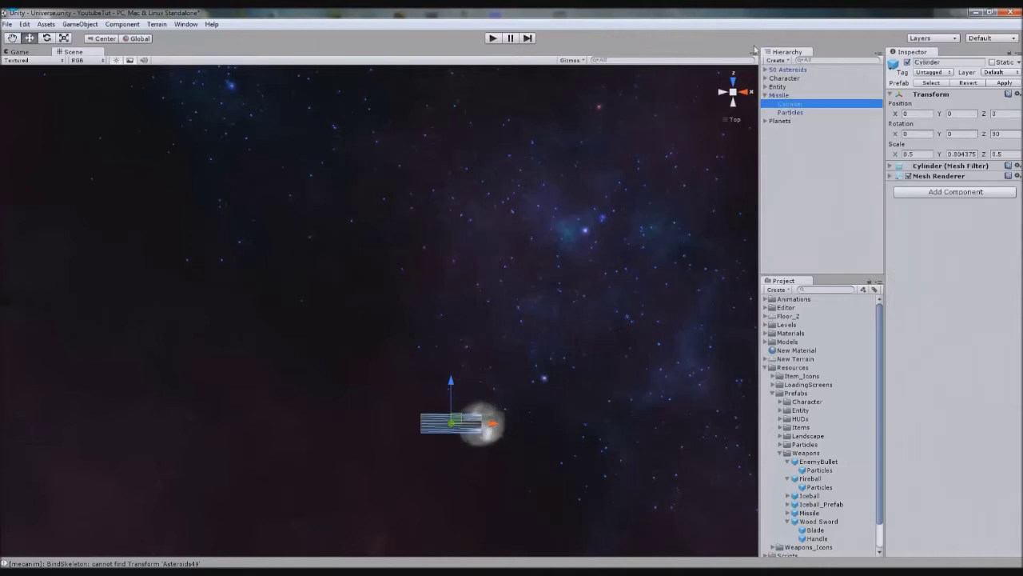
left_click(798, 112, "shift")
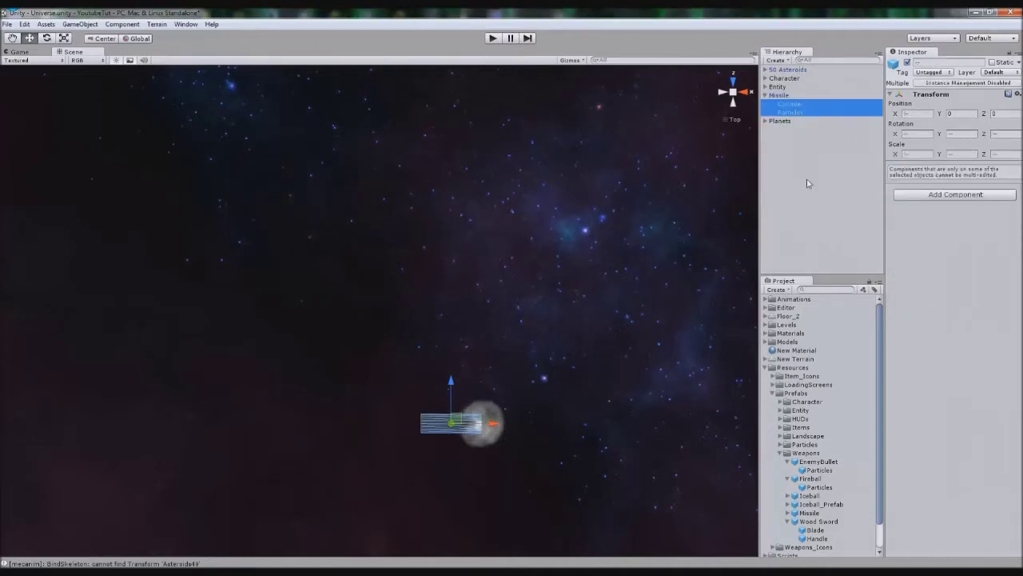
key("Delete")
left_click(536, 313)
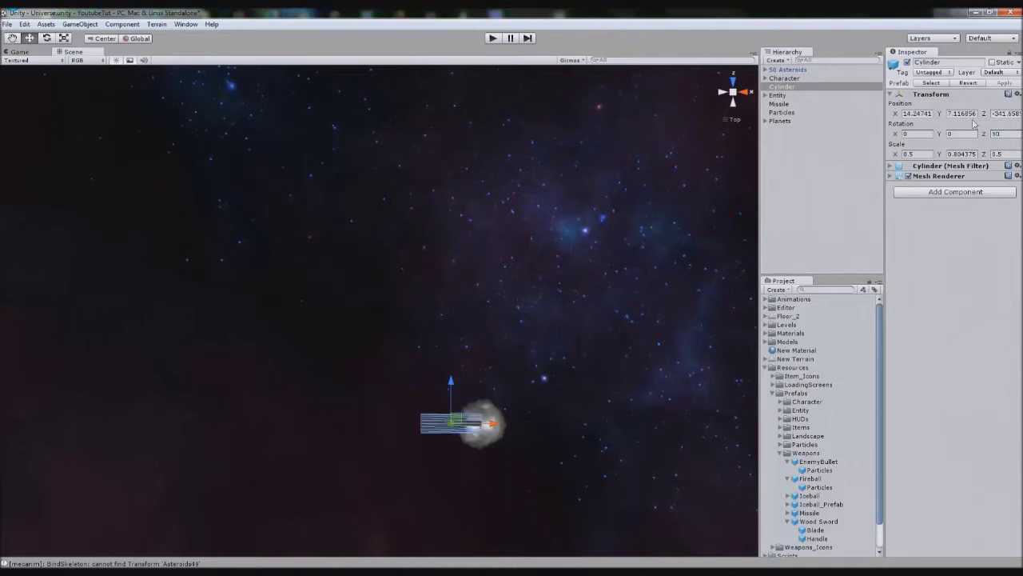
Set the Cylinder's Y rotation to 90 and move the Particles to the cylinder's rear end.
type("0")
key("Return")
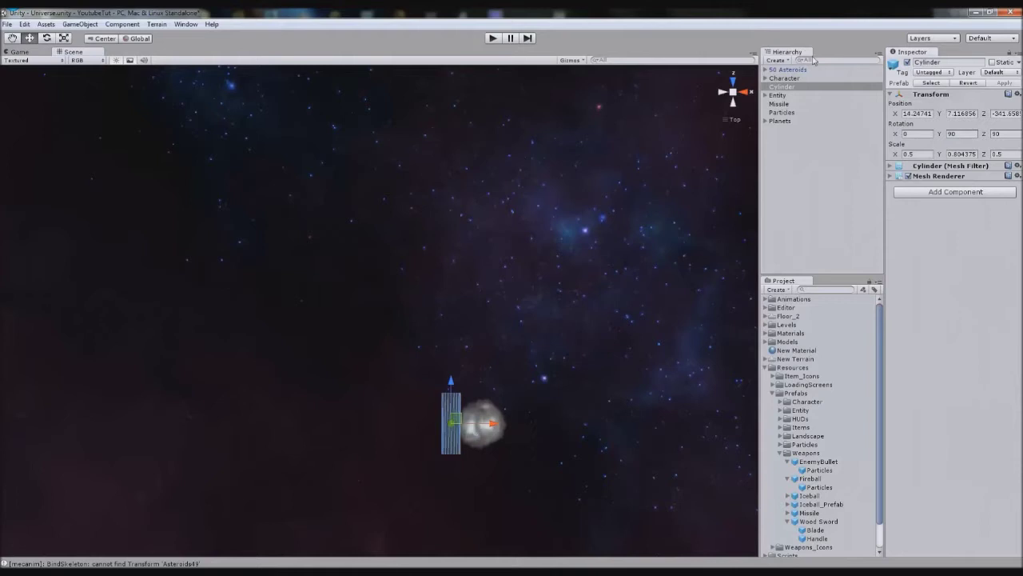
left_click(782, 112)
left_click_drag(484, 422, 450, 449)
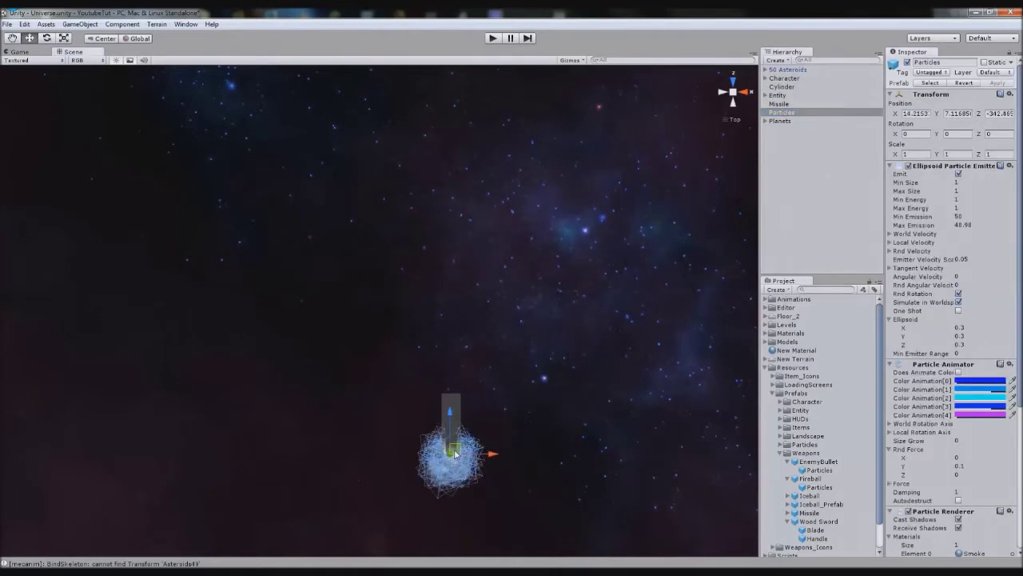
Make the Cylinder a child of the Missile again.
left_click(787, 86, "ctrl")
left_click_drag(787, 80, 789, 160)
left_click(791, 104)
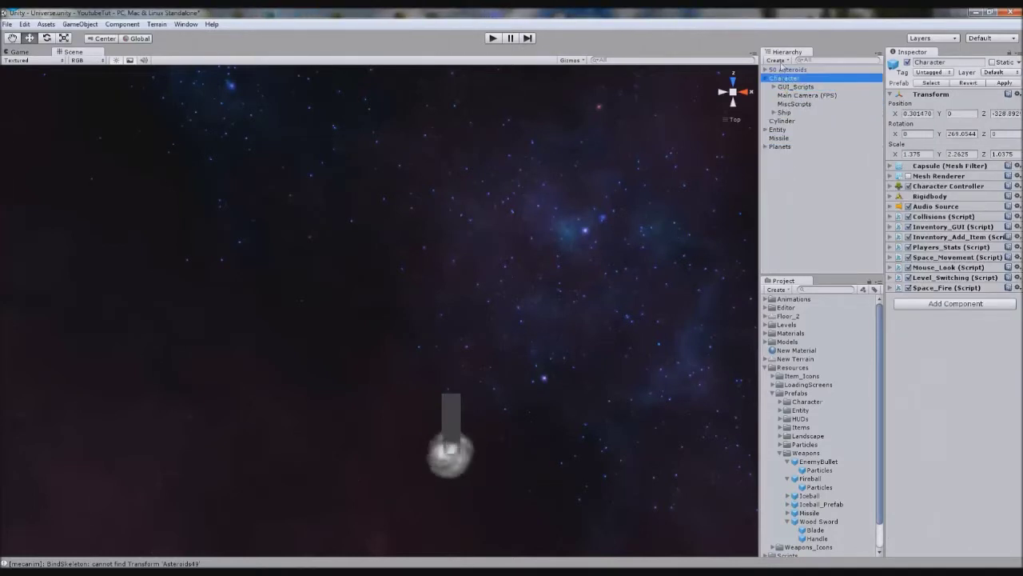
left_click_drag(788, 121, 796, 137)
Find the Particles object within the Character hierarchy and make it a child of the Missile.
left_click(774, 113)
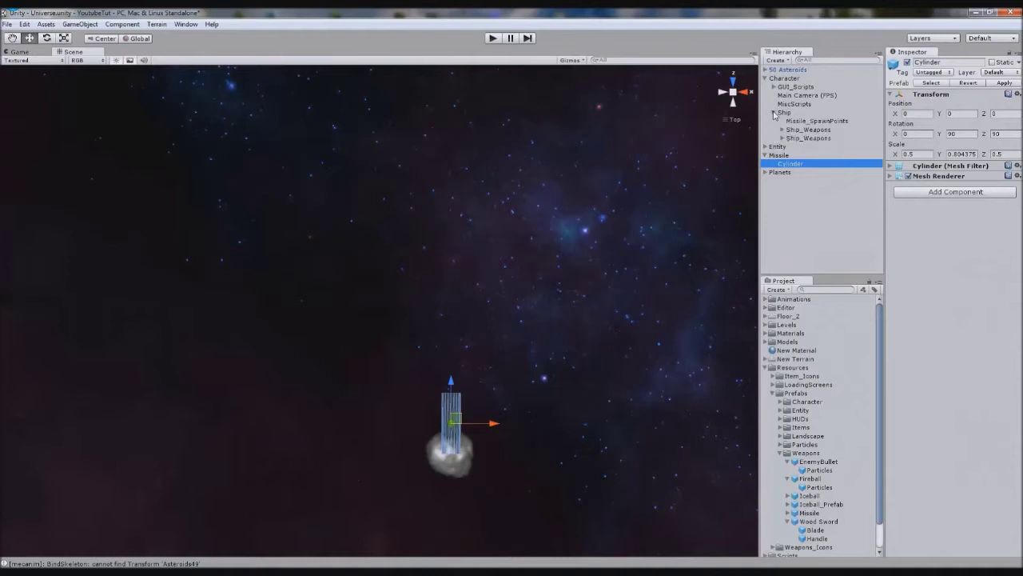
left_click(774, 113)
left_click(774, 87)
left_click(795, 98)
left_click_drag(796, 95, 798, 139)
left_click(766, 78)
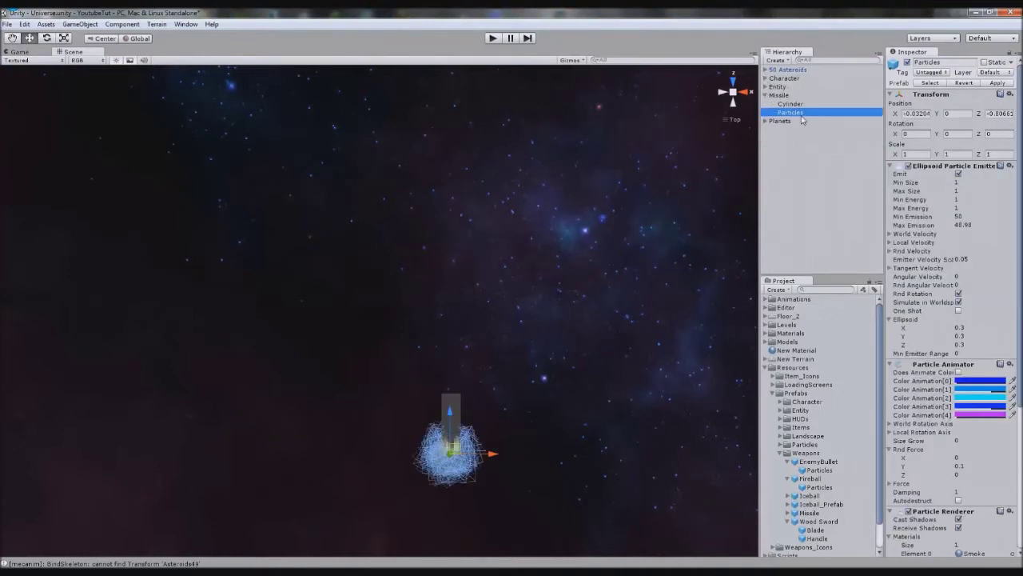
Set the Particles emitter's Ellipsoid X, Y and Z to 0.1.
middle_click_drag(492, 432, 480, 275)
scroll(477, 219, "up", 7)
scroll(472, 336, "up", 4)
middle_click_drag(486, 313, 435, 374)
scroll(434, 374, "up", 4)
scroll(432, 374, "down", 5)
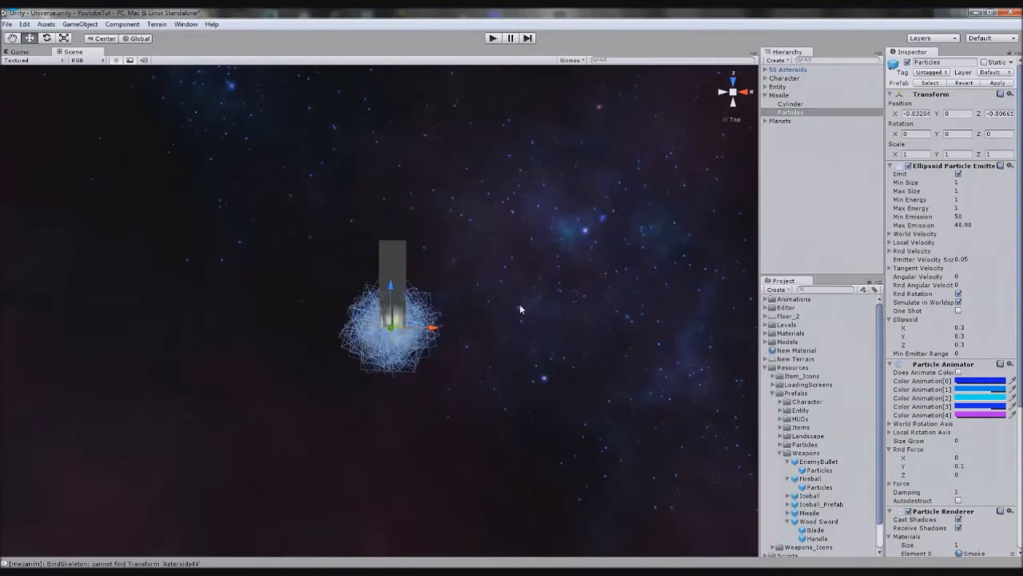
left_click(983, 327)
type("1")
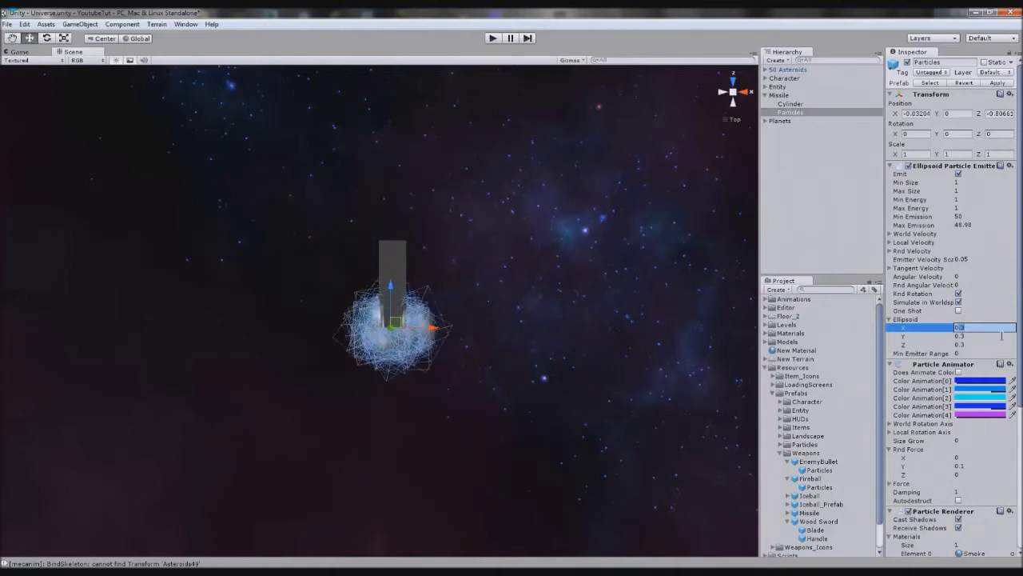
left_click(1003, 336)
type("0.1")
key("Tab")
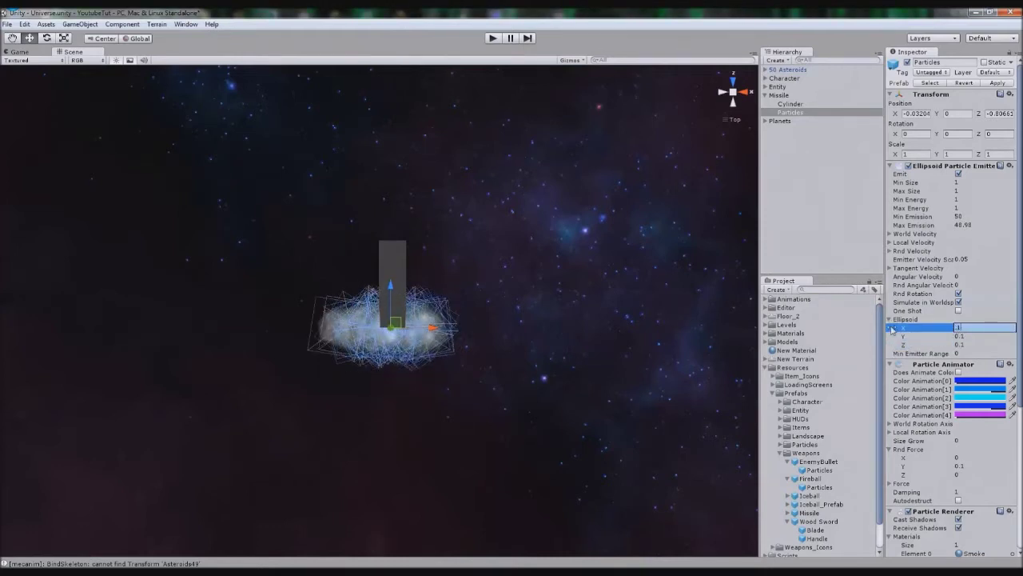
left_click(892, 330)
In the left view, set the Particles' Min Size and Max Size to 0.5 and test the smoke trail with an undone move.
left_click(723, 92)
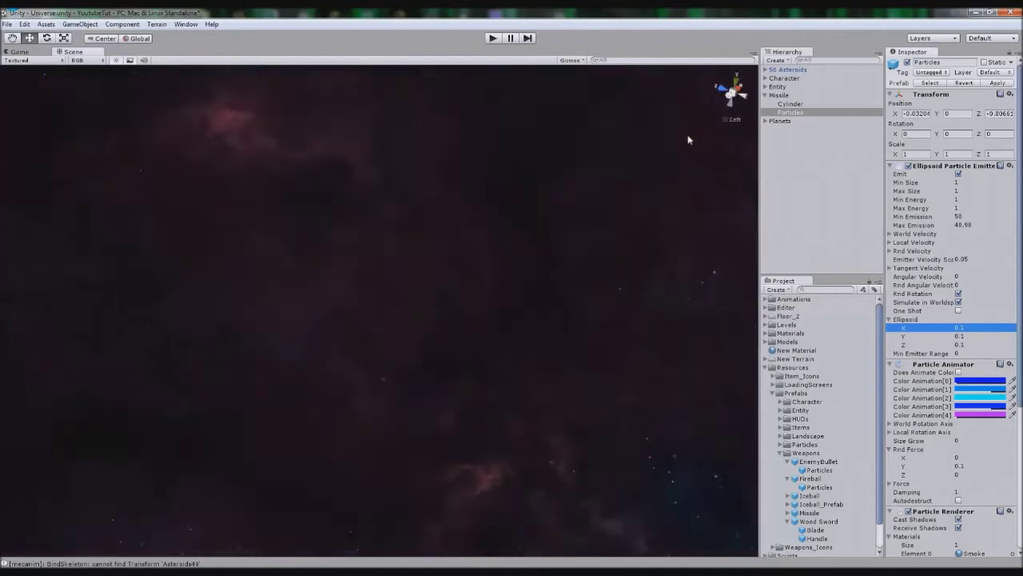
middle_click_drag(551, 398, 552, 399)
key("f")
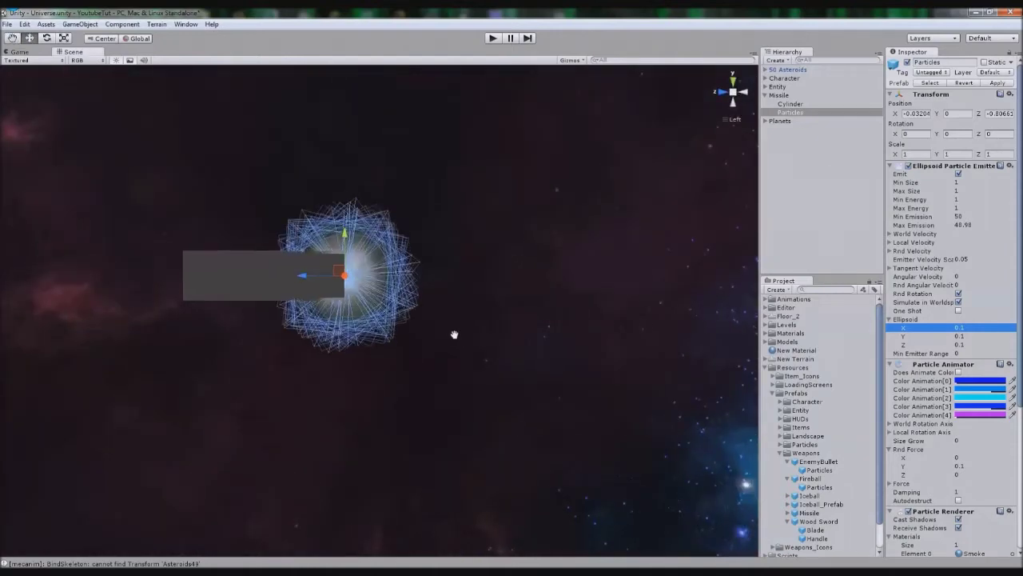
left_click(983, 183)
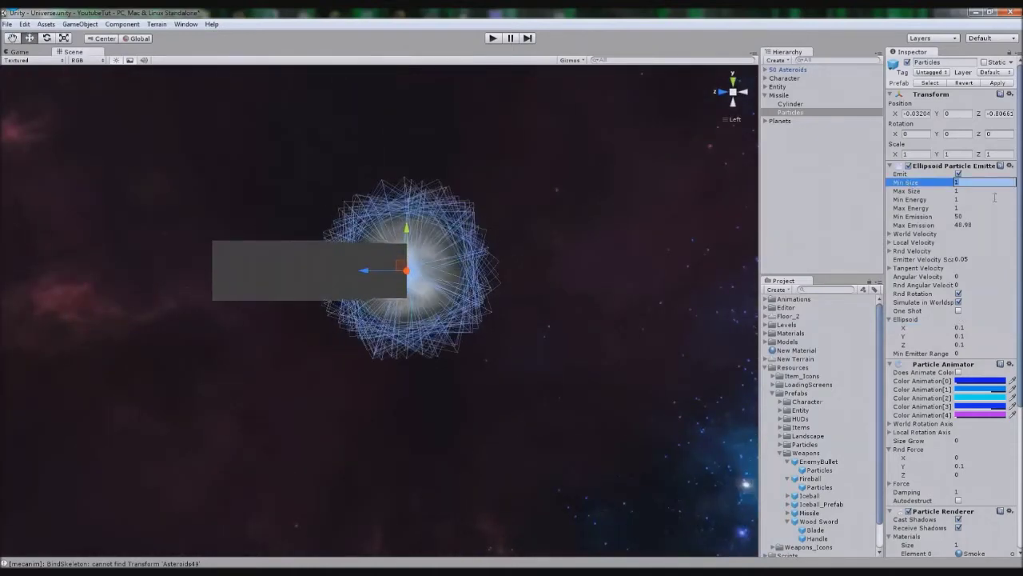
type("0.5")
key("Tab")
type("0.5")
key("Return")
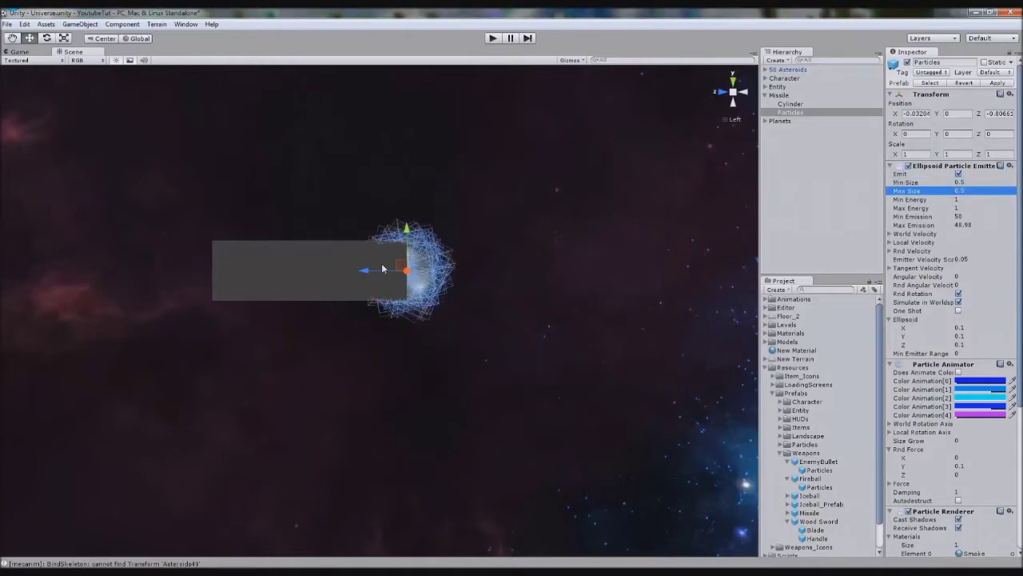
left_click_drag(367, 272, 739, 277)
key("ctrl+z")
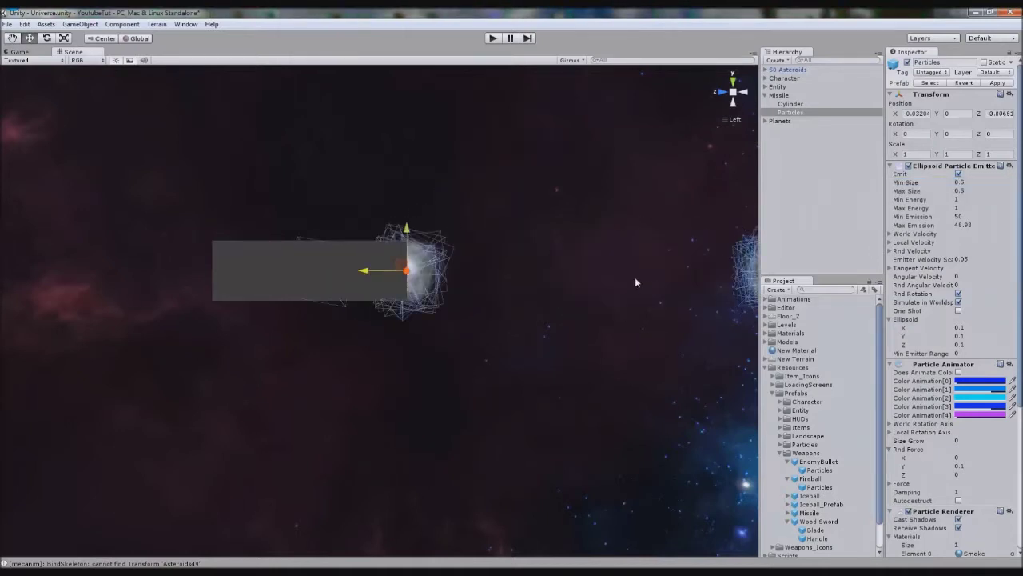
Duplicate the missile's Particles and set the copy's Min Size and Max Size to 0.2.
left_click(788, 113)
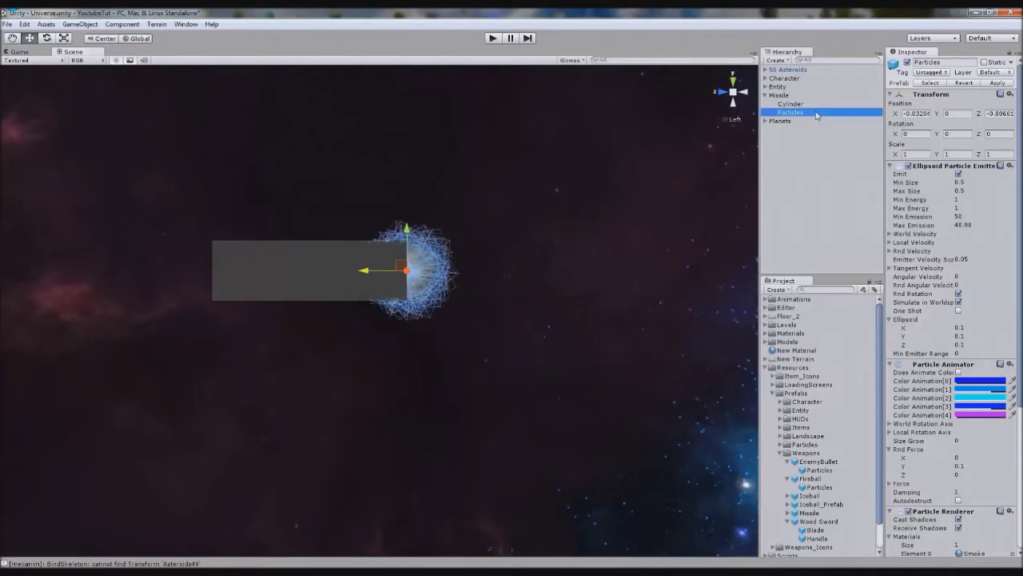
key("ctrl+d")
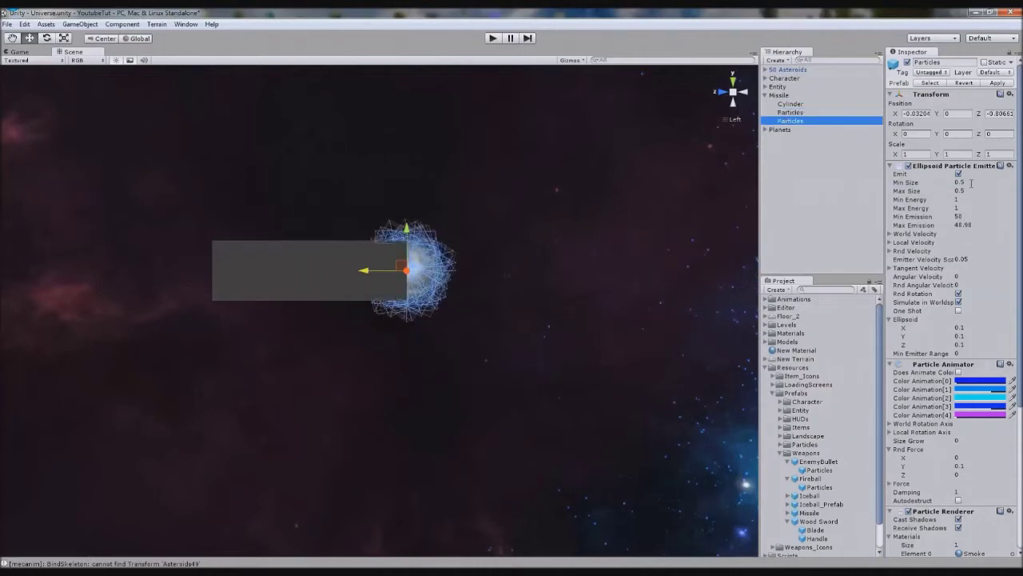
left_click(985, 182)
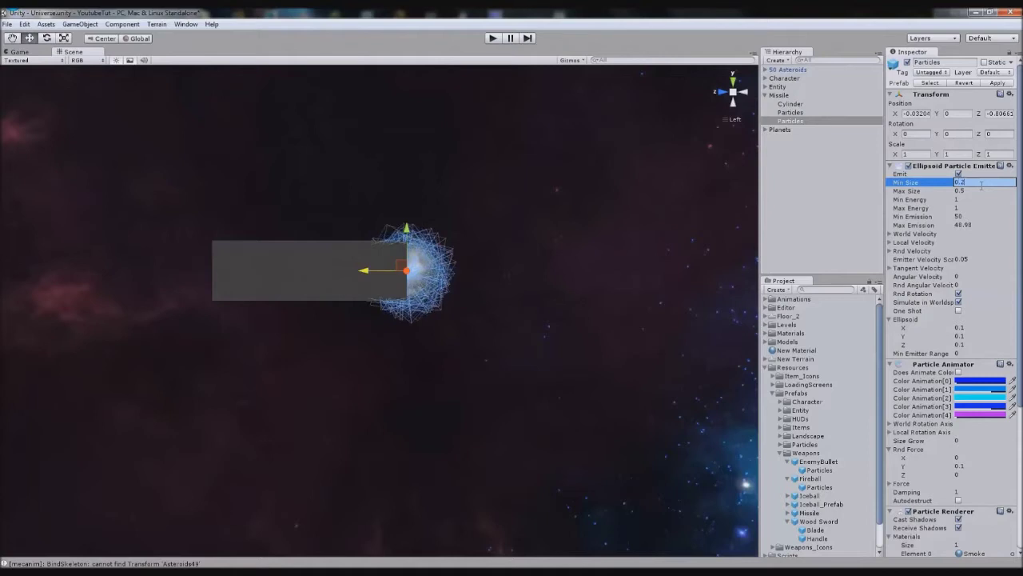
type("0.2")
key("Tab")
type("0.2")
key("Return")
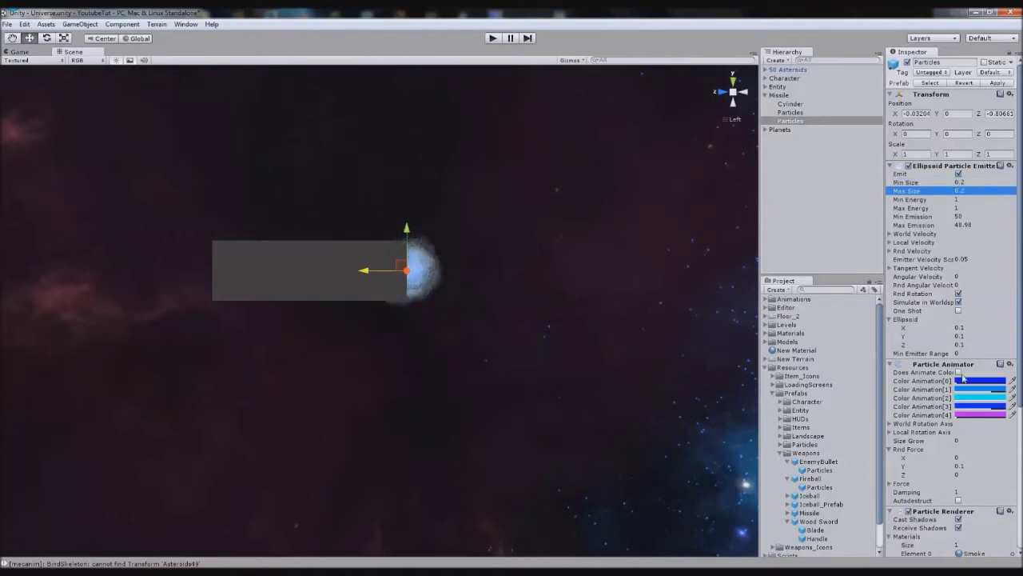
Set the duplicated Particles emitter's Ellipsoid X, Y and Z to 0.2.
left_click(966, 328)
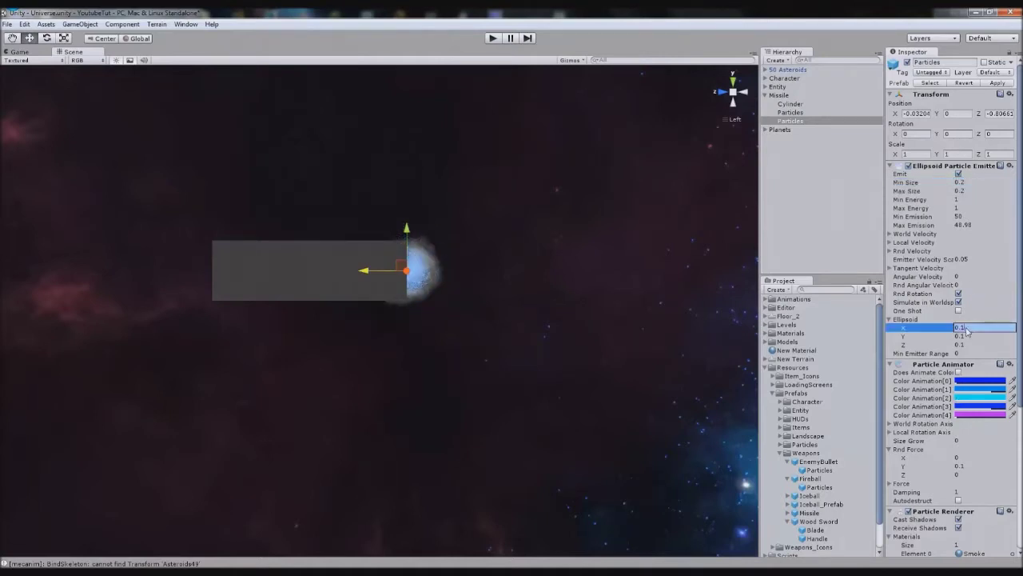
type("0.2")
key("Tab")
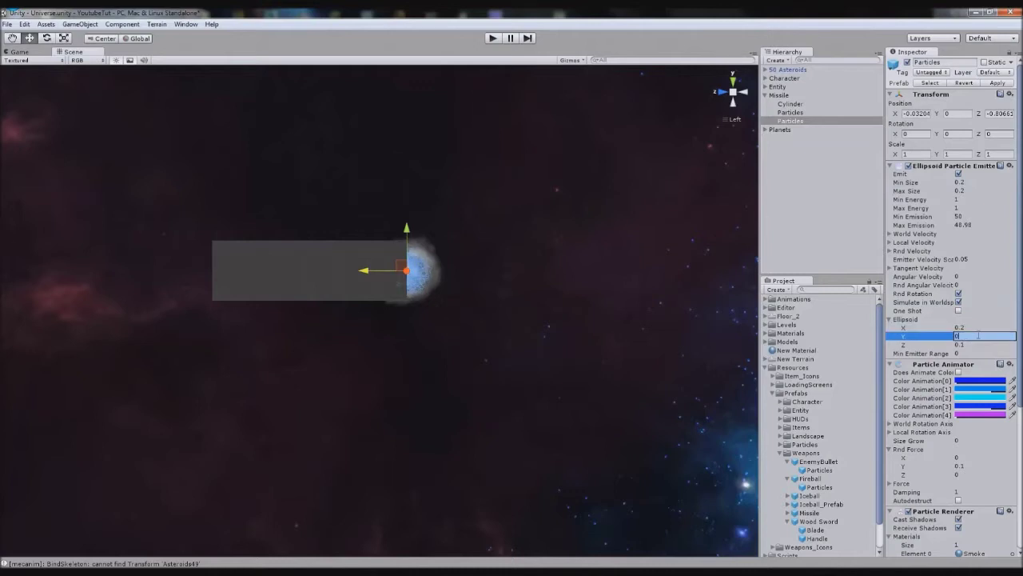
type("0.2")
key("Tab")
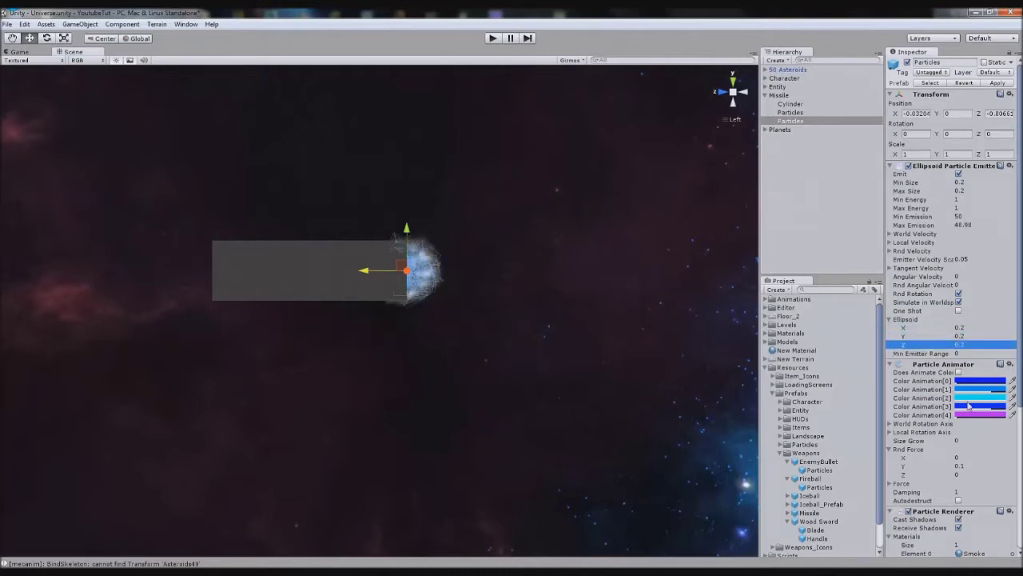
scroll(969, 405, "down", 5)
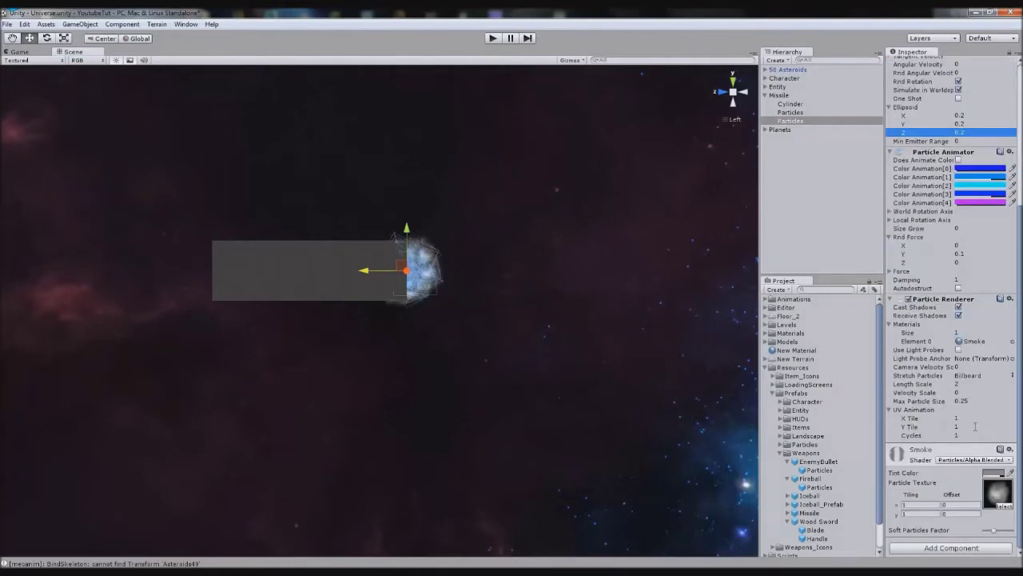
Assign the Fire Add material to the duplicated Particles' renderer and rename that object FireParticles.
left_click(1014, 342)
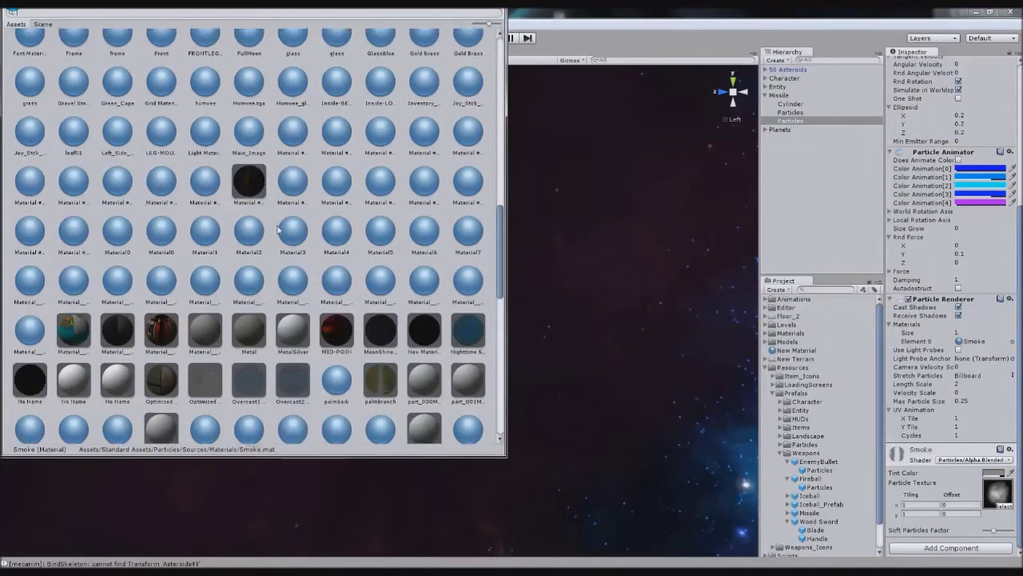
scroll(278, 230, "up", 7)
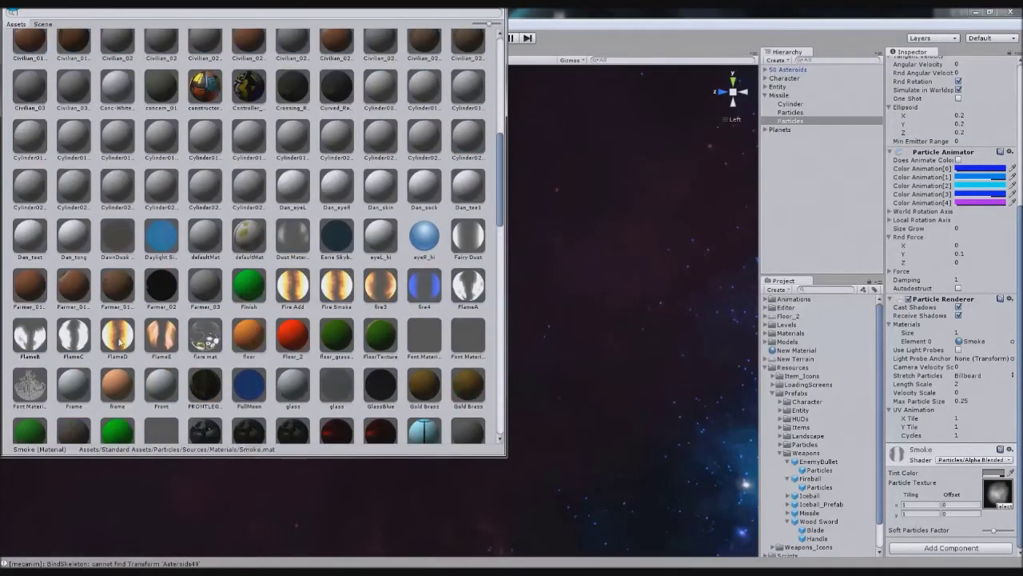
double_click(303, 289)
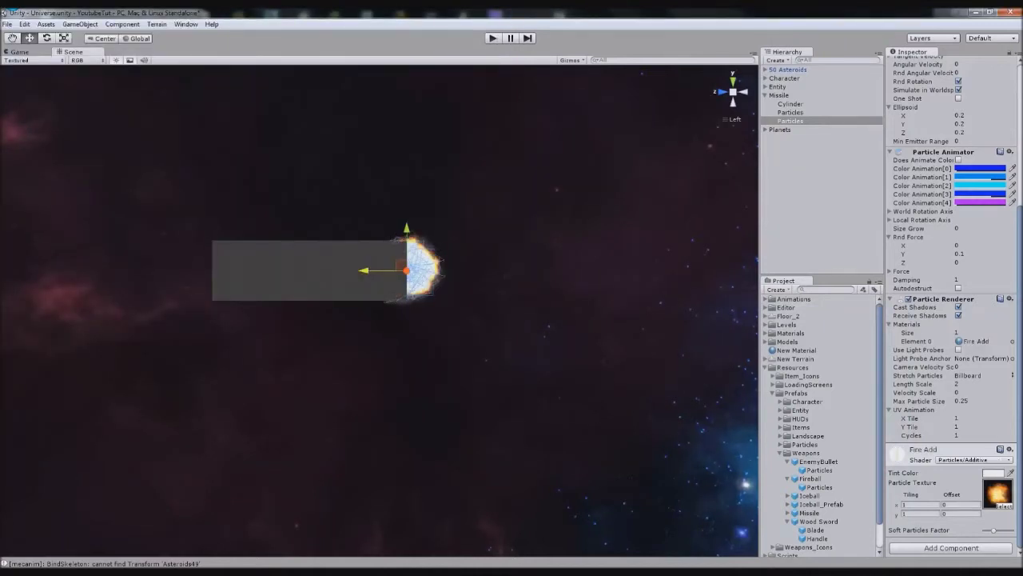
scroll(951, 304, "up", 5)
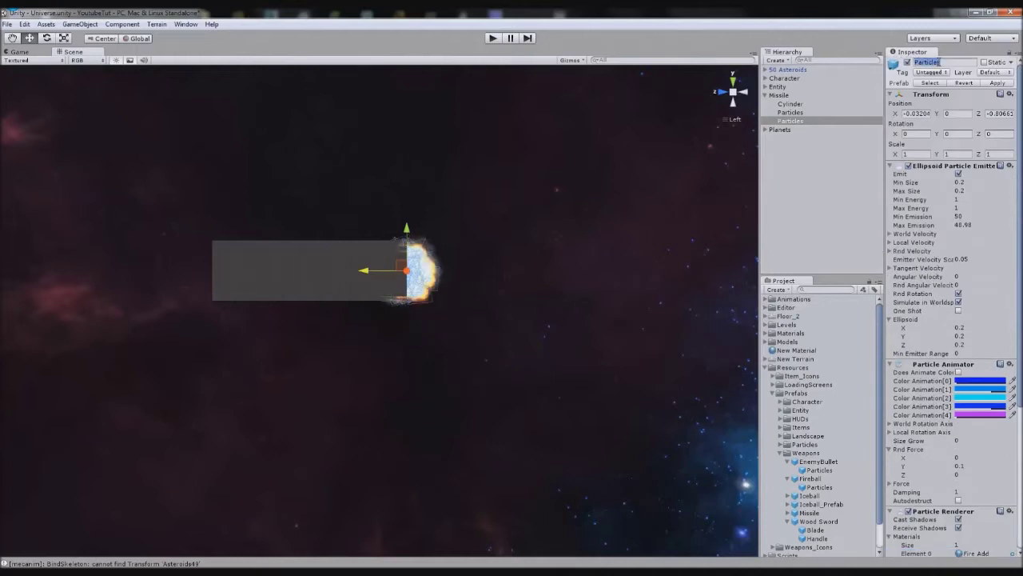
left_click(939, 62)
key("Return")
Move the missile's smoke Particles back along Z to about -1.07, behind the fire at the tail.
left_click(790, 120)
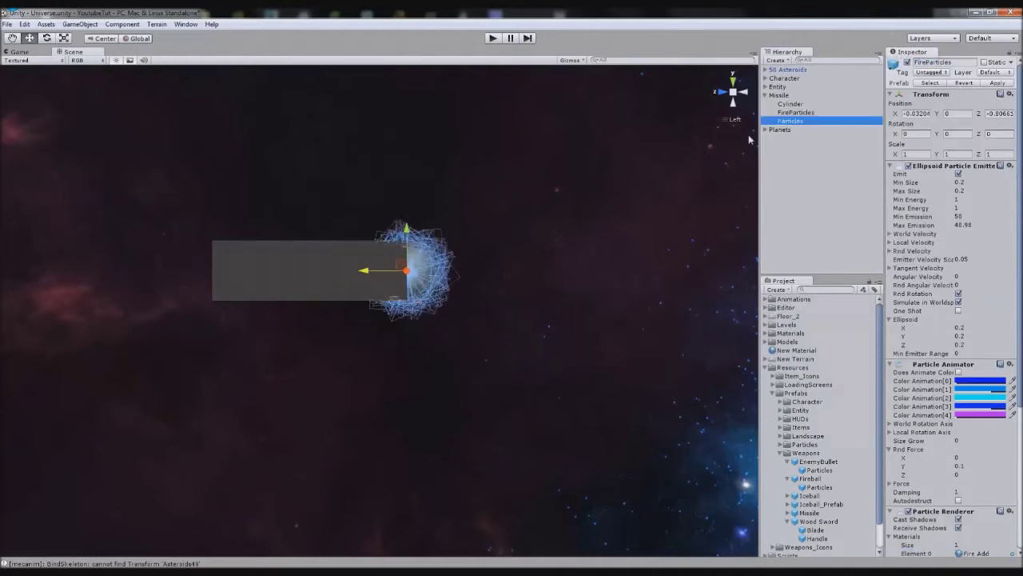
left_click_drag(364, 270, 396, 270)
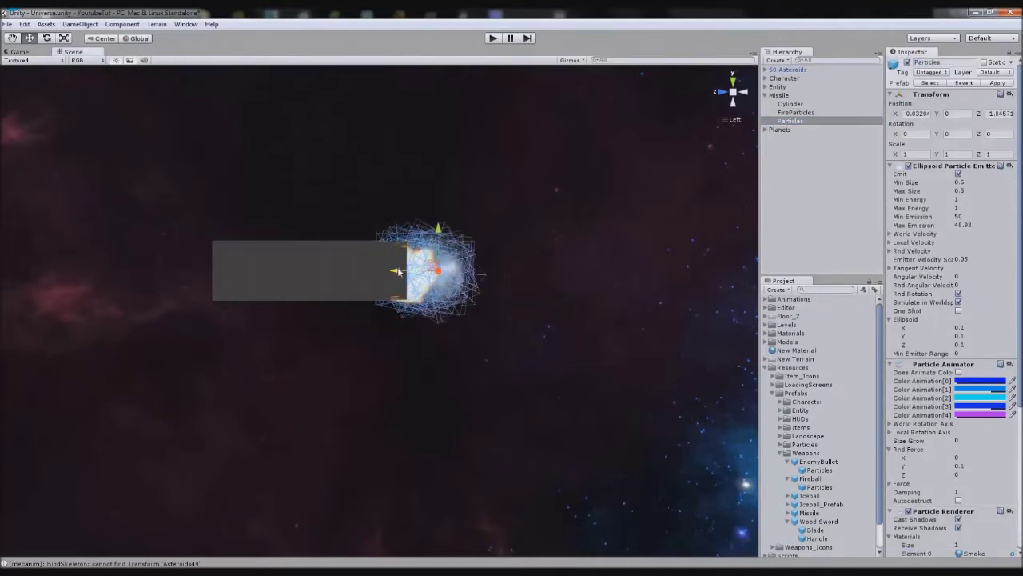
left_click(783, 96)
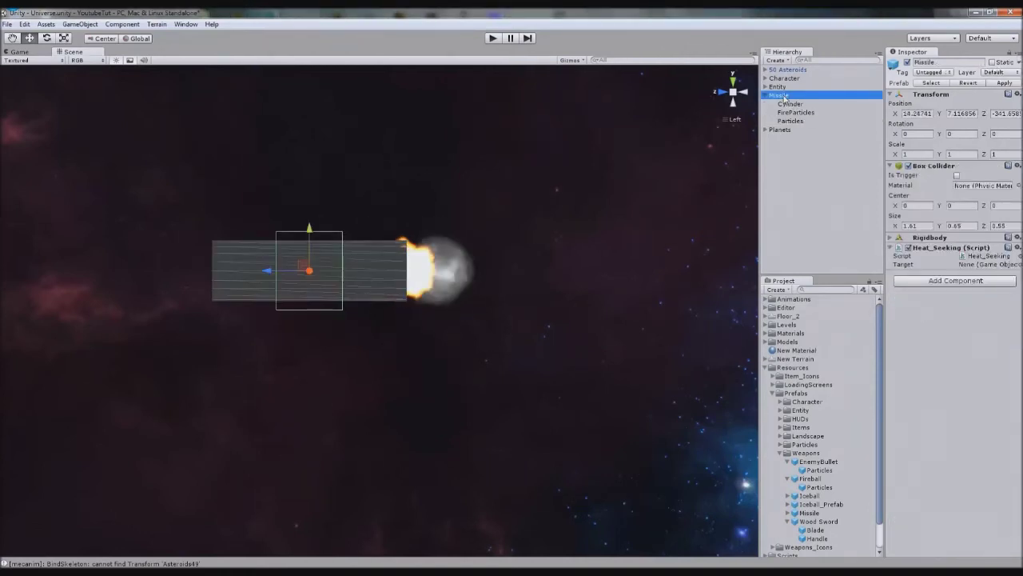
left_click_drag(571, 323, 446, 328, "alt")
scroll(446, 328, "up", 5)
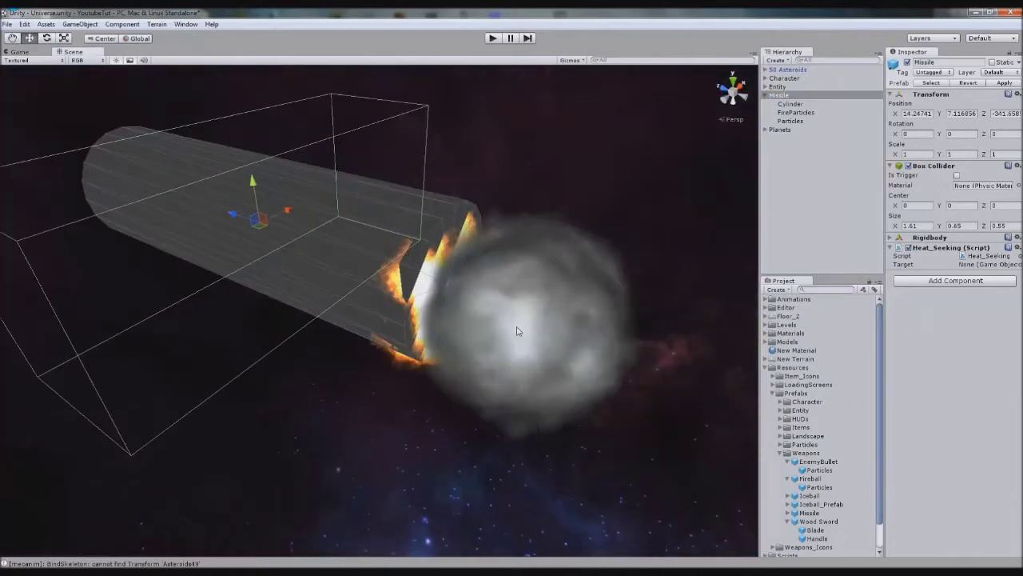
Try a Min Size and Max Size of 0.5 on the FireParticles emitter.
left_click(521, 327)
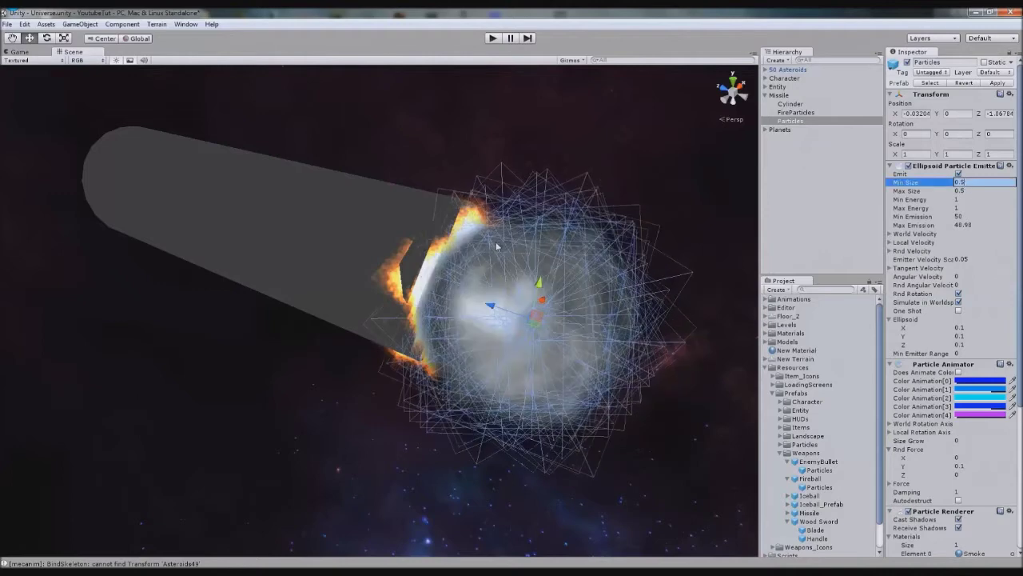
left_click(407, 278)
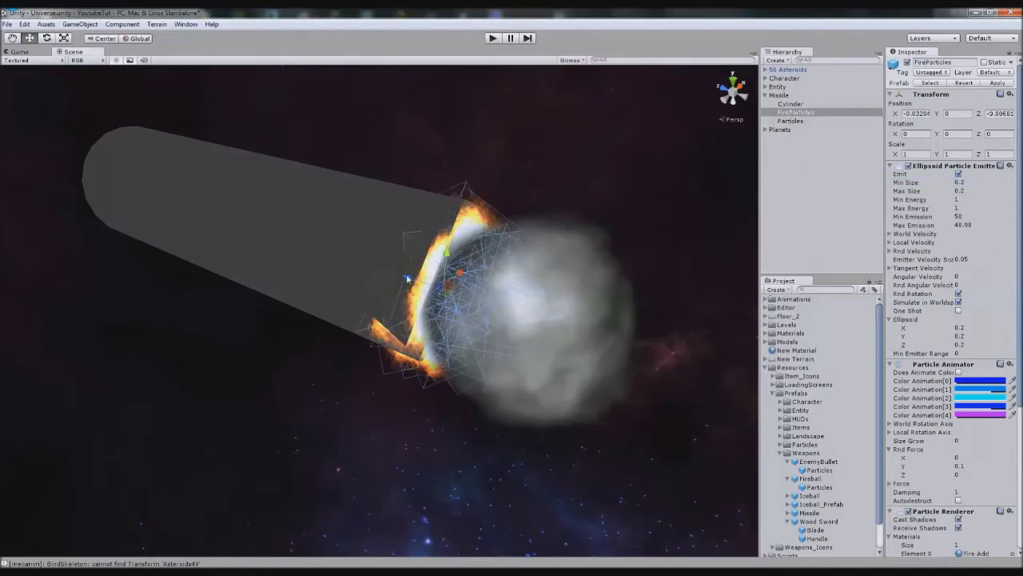
left_click(963, 183)
type("0.5")
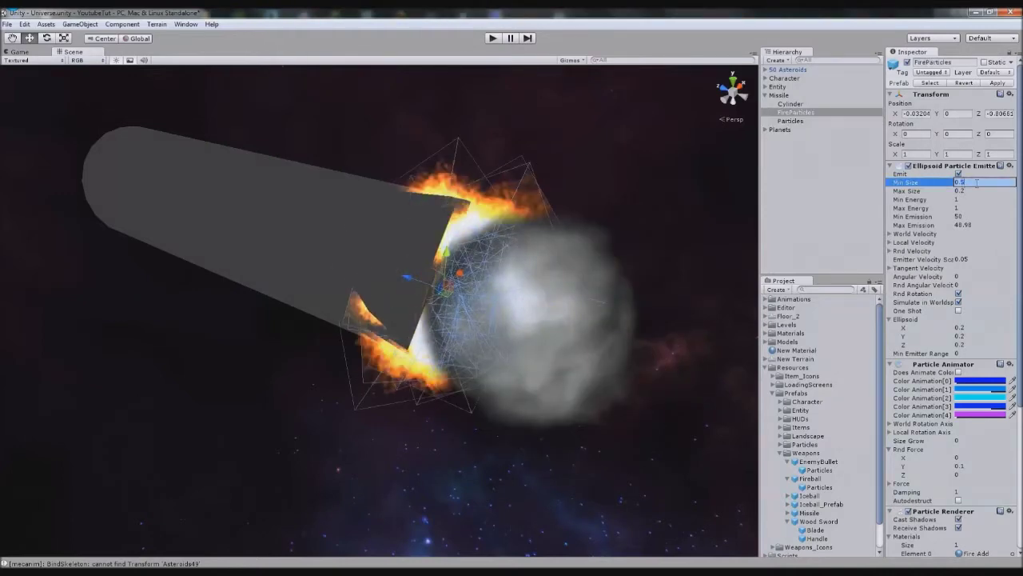
key("Tab")
type("0.5")
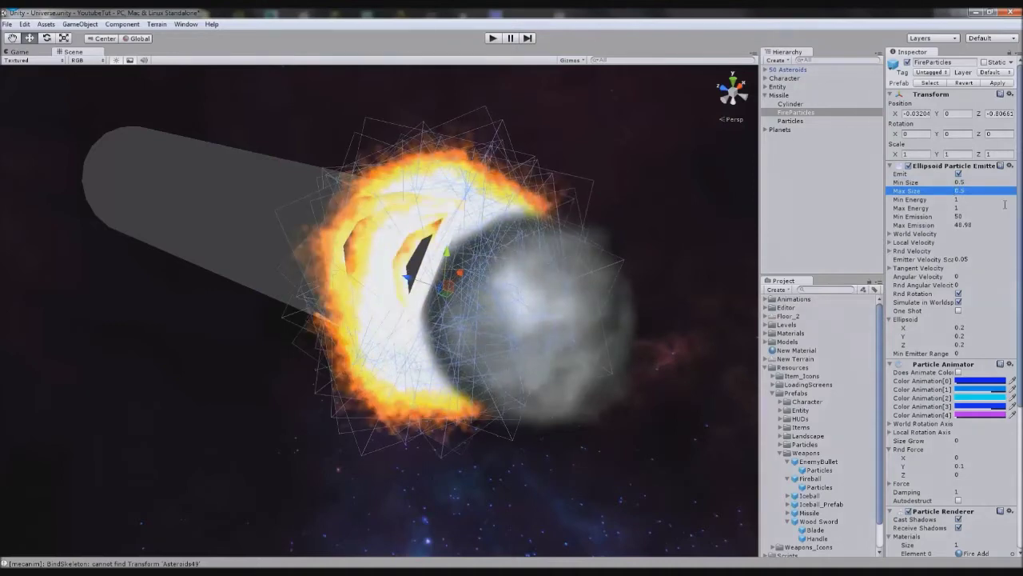
Set the FireParticles emitter's Min Size and Max Size to 0.3.
left_click(913, 183)
type("0.3")
key("Tab")
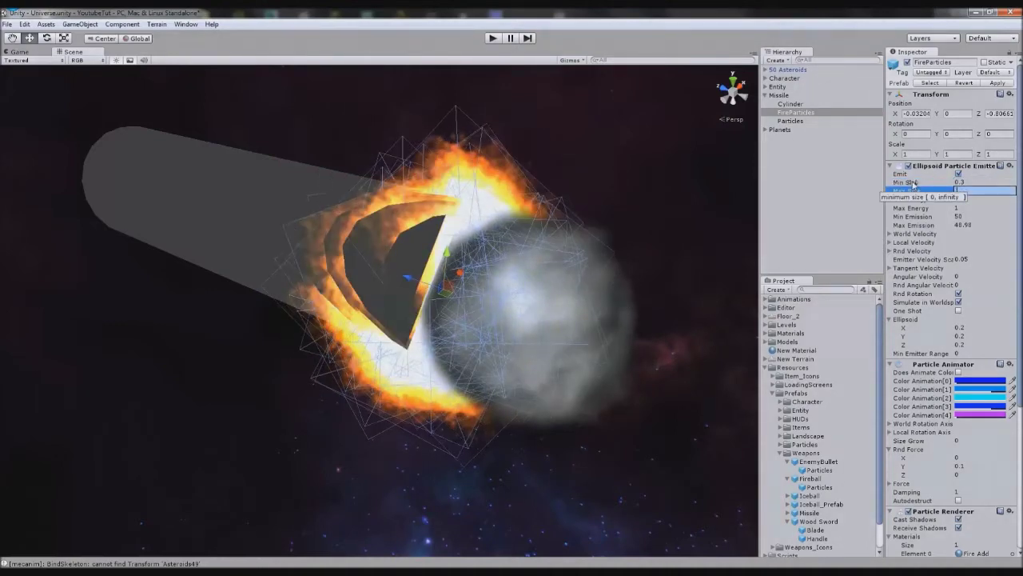
type("0.3")
Set the smoke Particles emitter's Min Size and Max Size to 0.2.
left_click(790, 121)
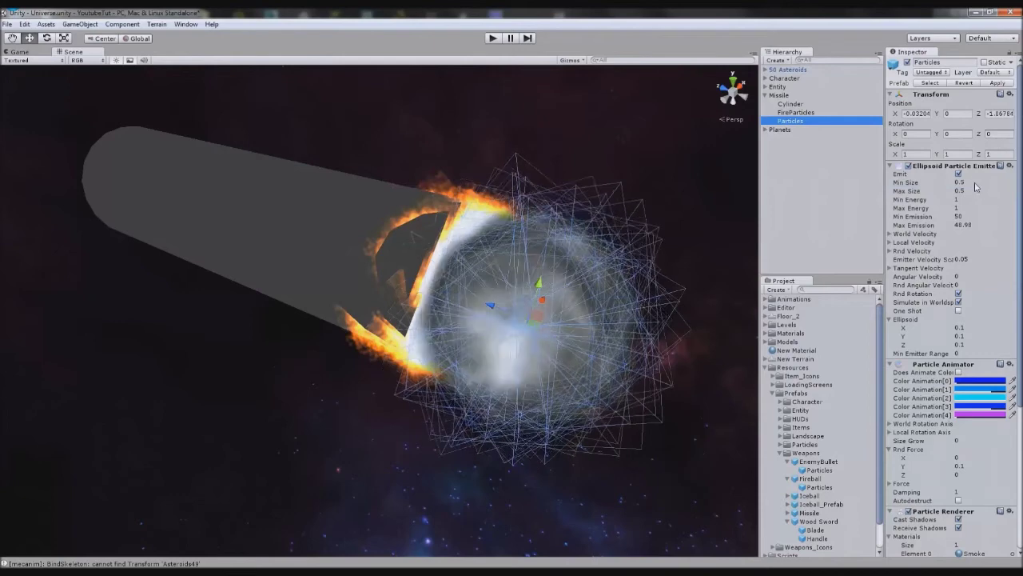
left_click(947, 184)
type("0.2")
key("Tab")
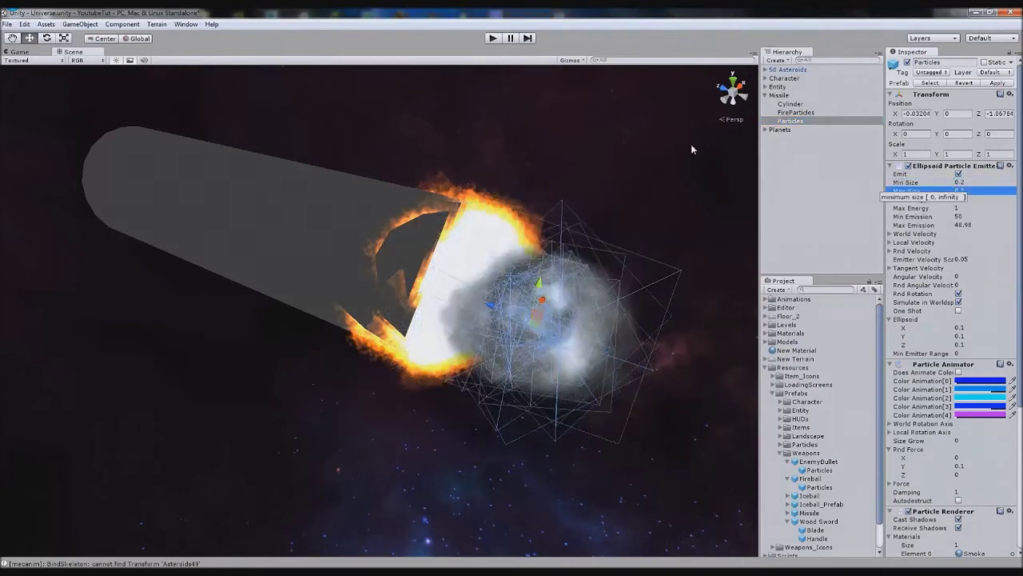
type("0.2")
scroll(598, 279, "down", 5)
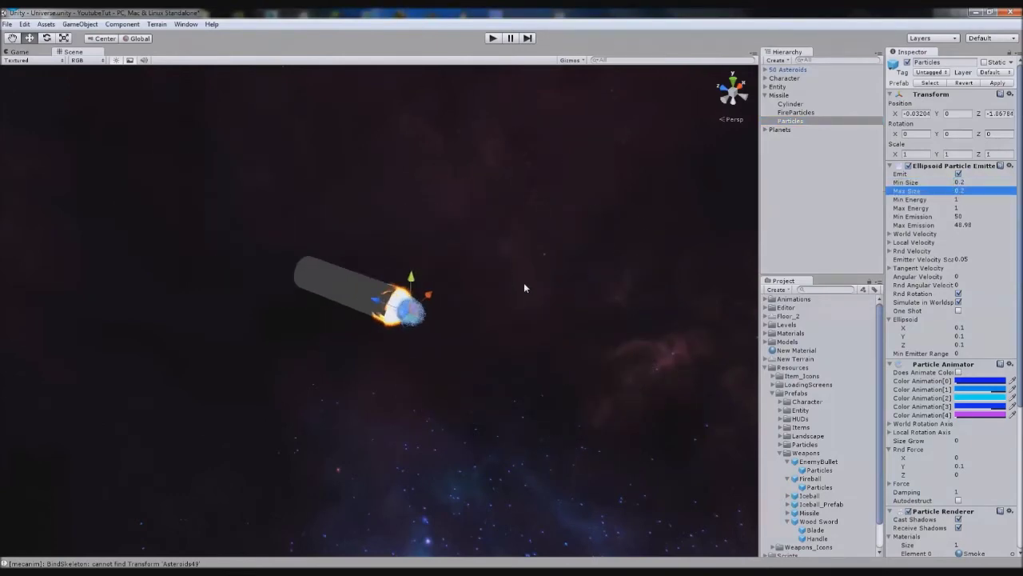
Update the Missile prefab in the Weapons folder with the scene's edited Missile object.
left_click(531, 301)
left_click_drag(531, 307, 613, 251, "alt")
left_click_drag(779, 96, 812, 513)
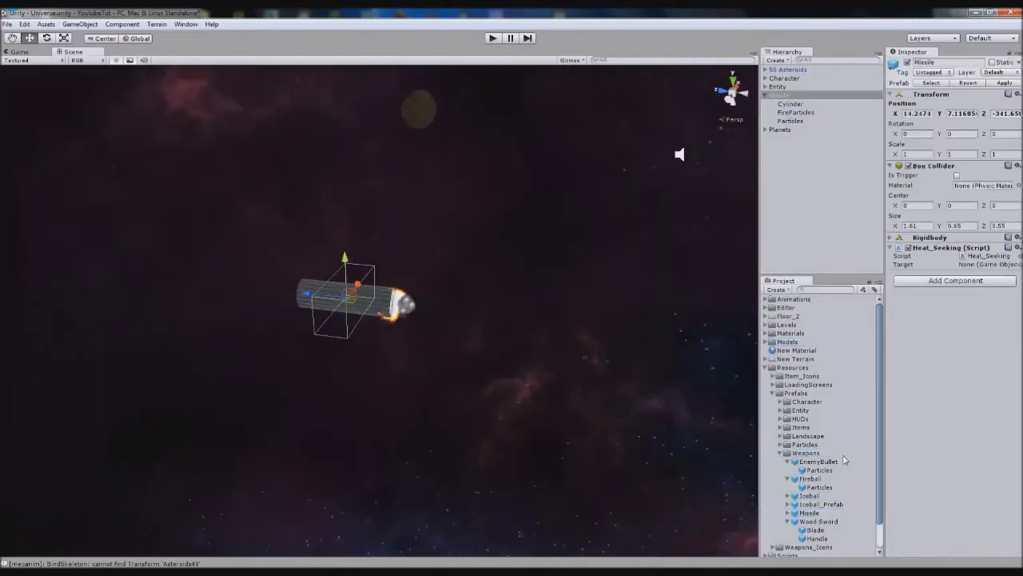
In the top view, set the Missile's Box Collider Size to X 0.65, Y 1 and Z 1.5.
left_click(775, 96)
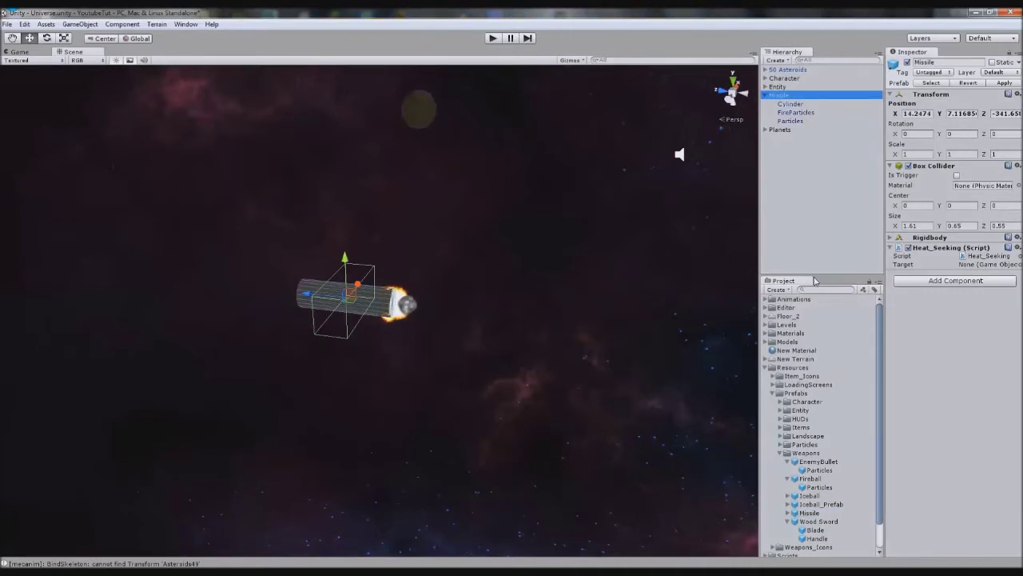
left_click(732, 77)
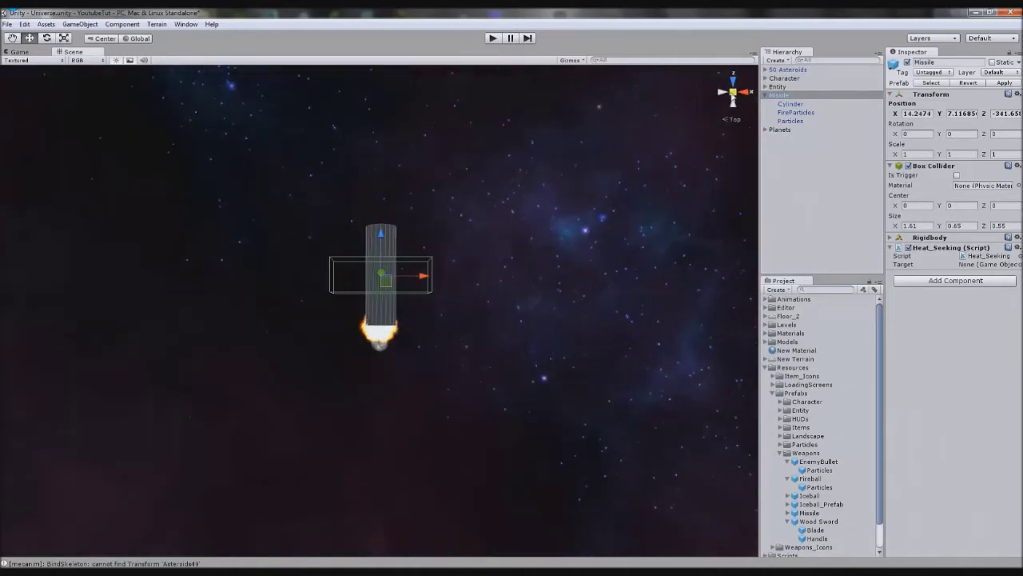
scroll(293, 240, "up", 4)
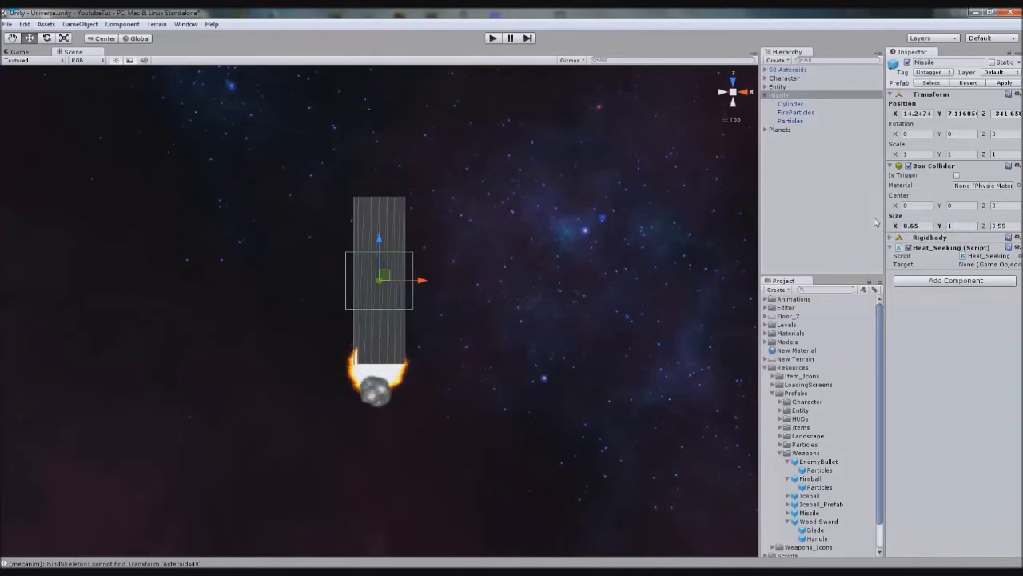
left_click_drag(998, 228, 992, 231)
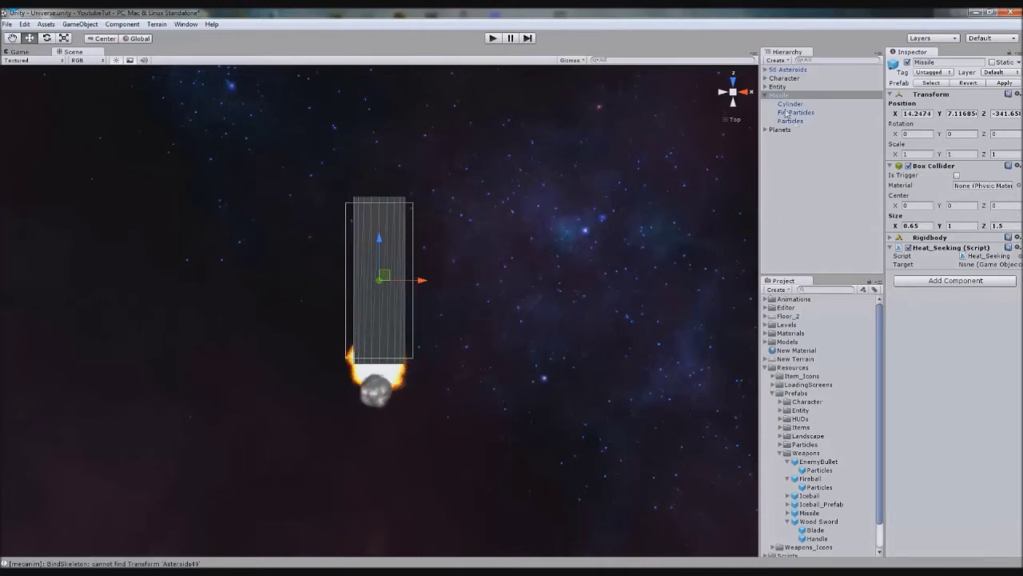
In the left view, reduce the Box Collider's Size Y to 0.69 and update the Missile prefab with the resized collider.
left_click(722, 93)
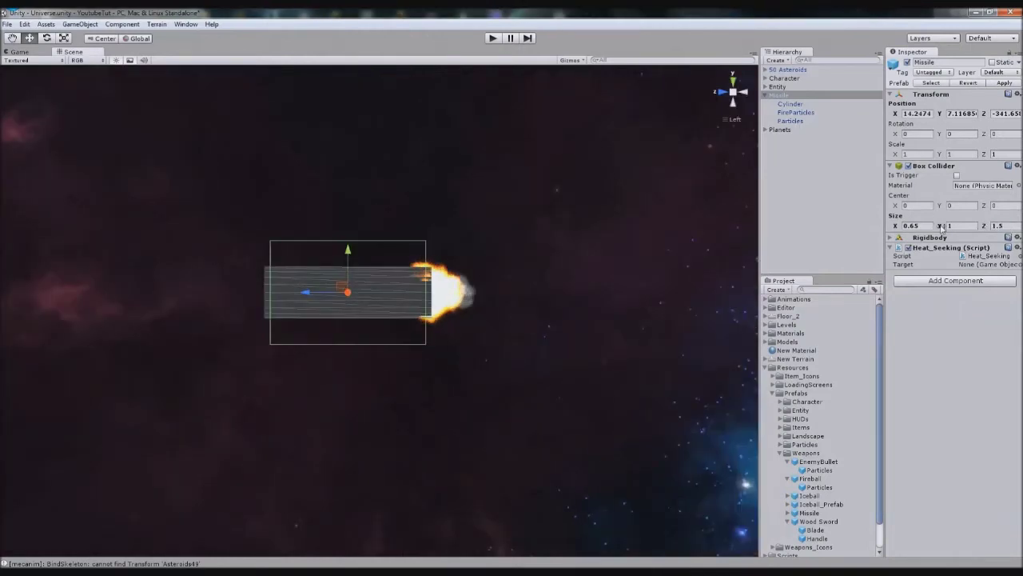
left_click_drag(943, 228, 934, 224)
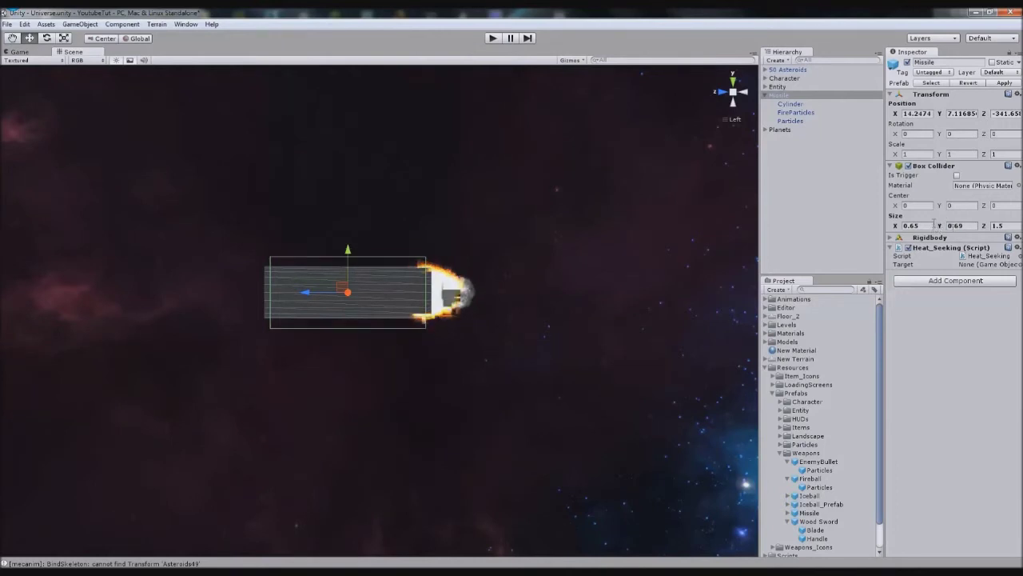
left_click(896, 227)
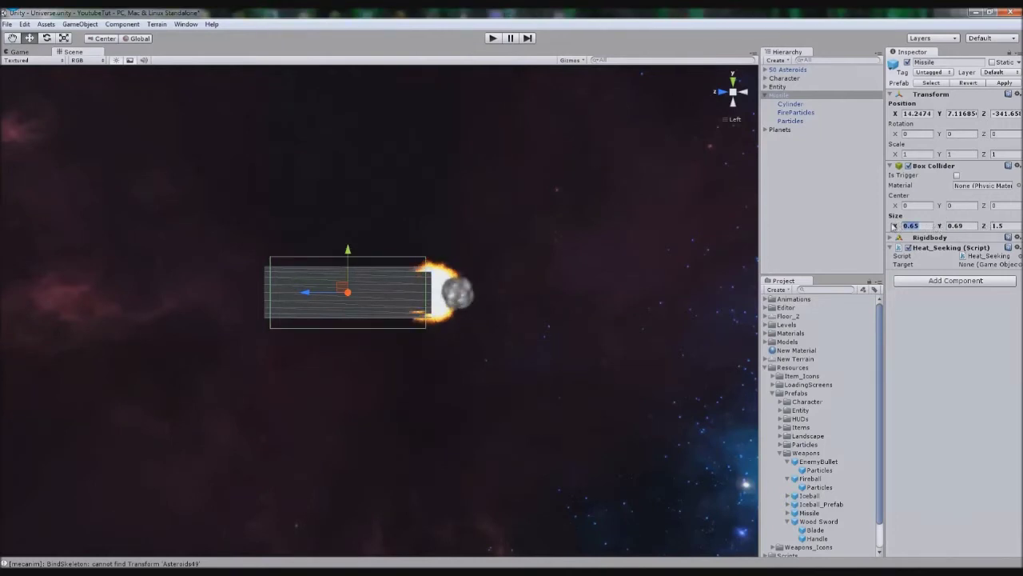
left_click(733, 80)
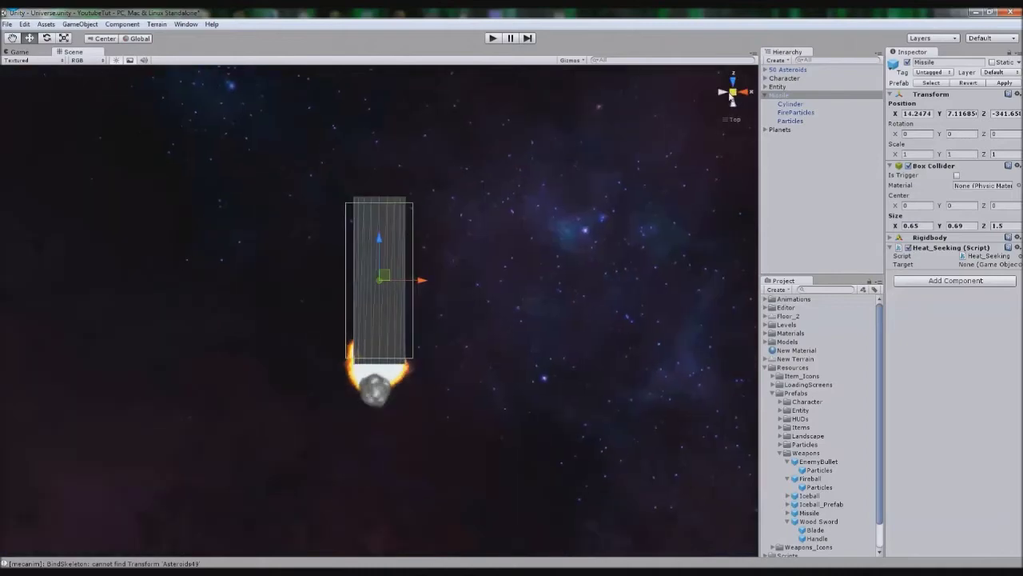
left_click_drag(737, 94, 836, 78, "alt")
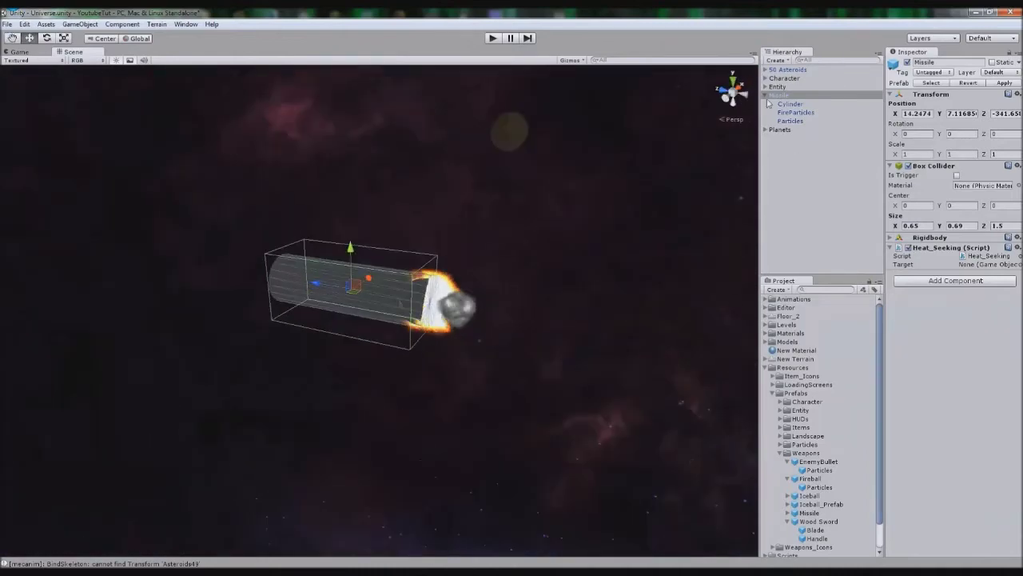
left_click_drag(780, 95, 828, 524)
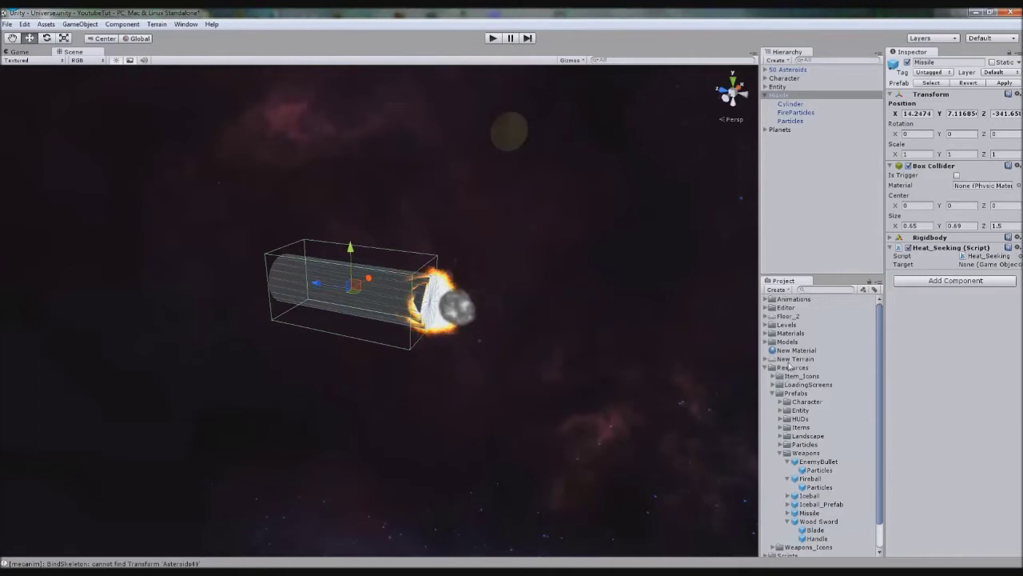
Add the Bullet_Destroy script component to the Missile.
left_click(955, 281)
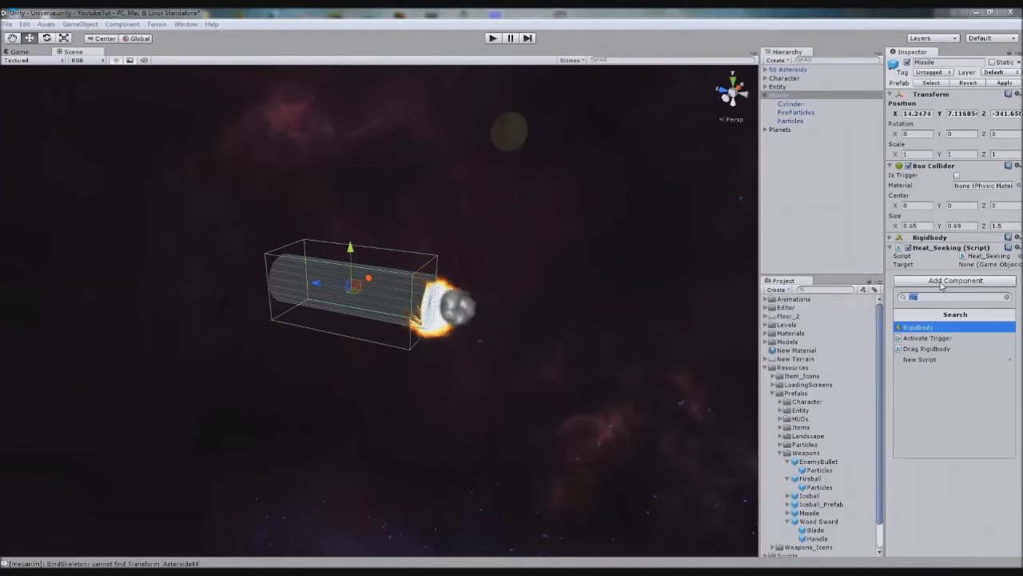
type("aut")
key("BackSpace")
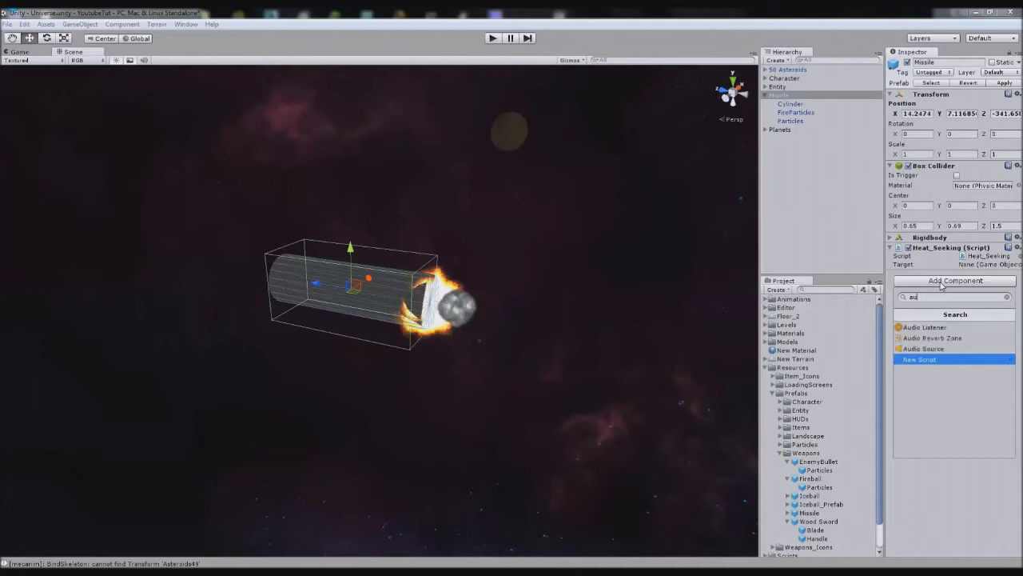
key("BackSpace")
key("BackSpace")
type("des")
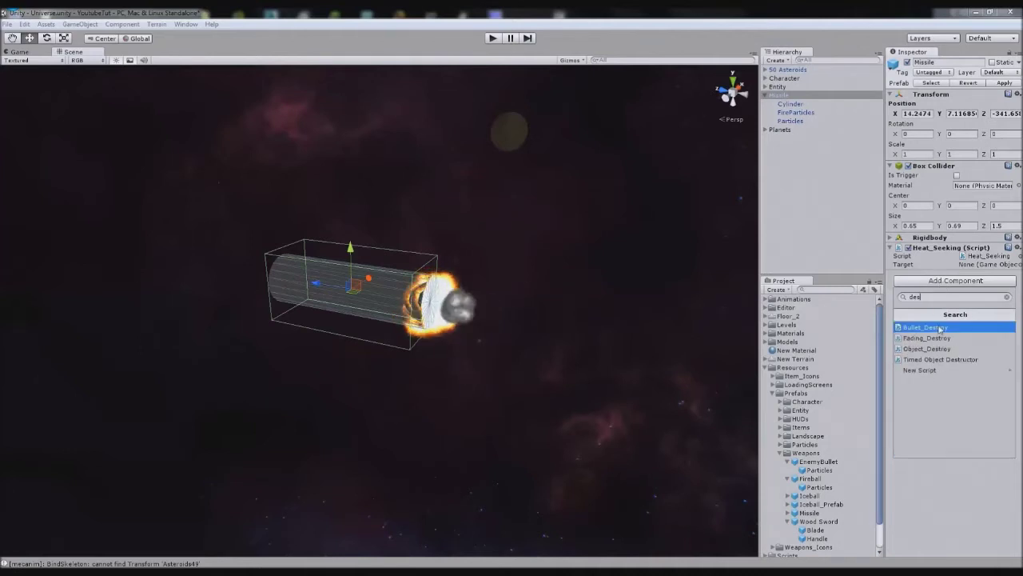
left_click(940, 328)
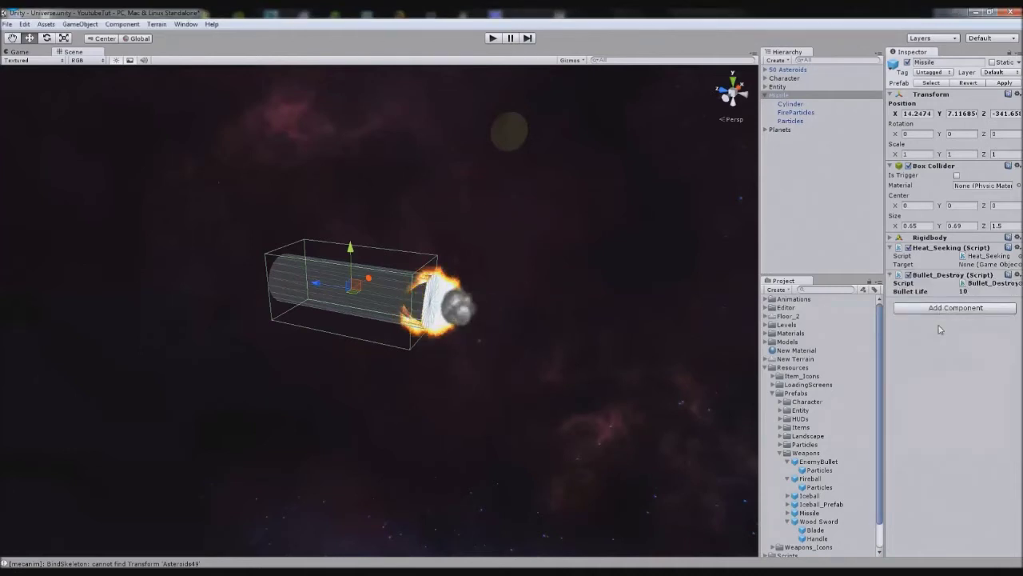
Set the Bullet_Destroy script's Bullet Life to 30 and update the Missile prefab from the scene object.
left_click(961, 291)
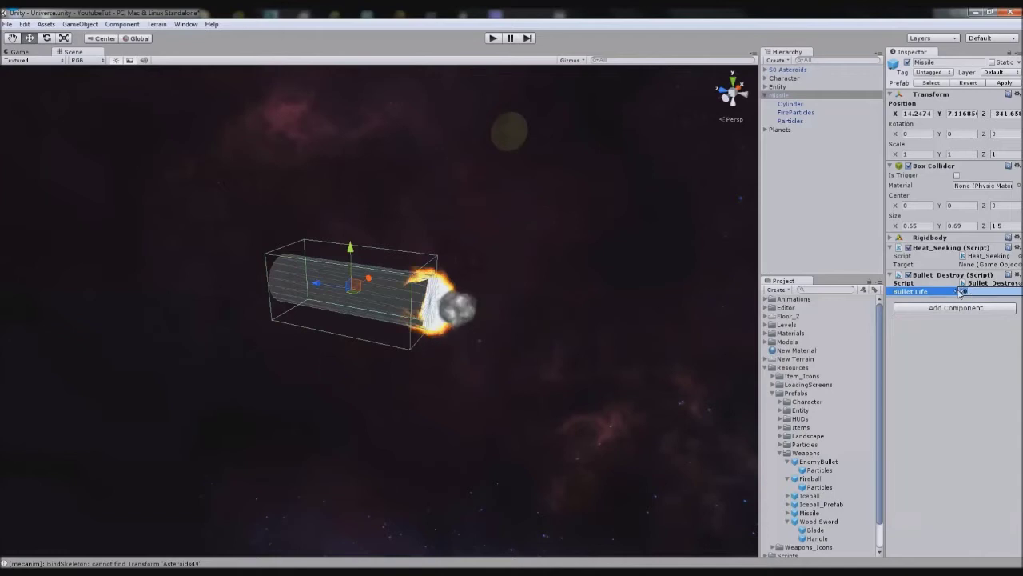
type("30")
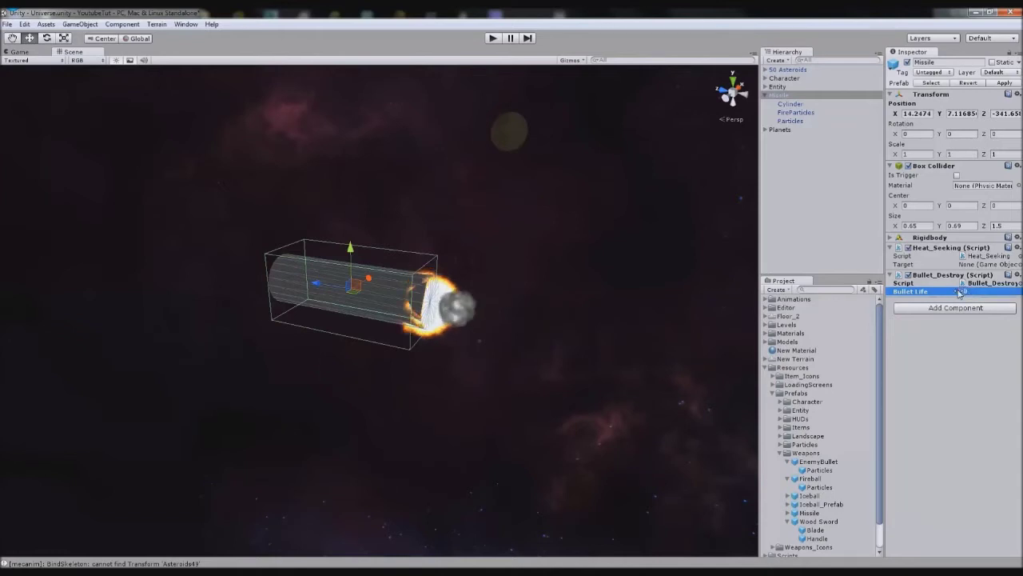
left_click(596, 192)
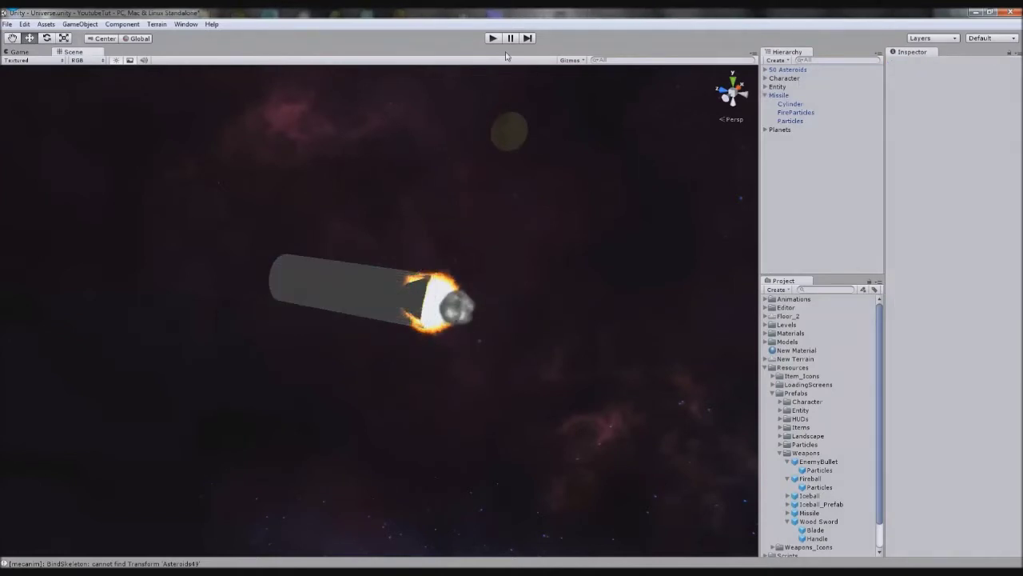
left_click_drag(785, 96, 828, 513)
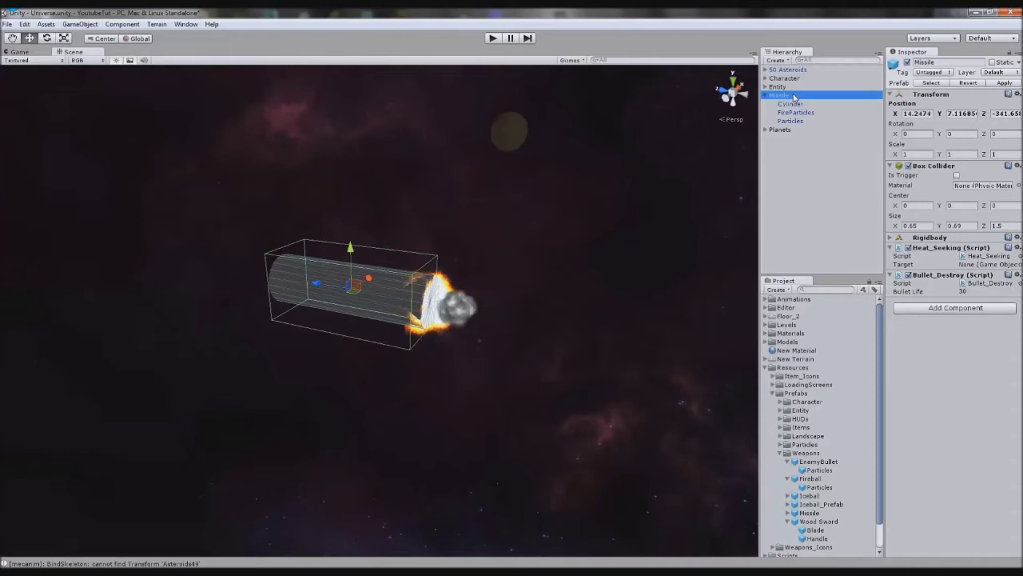
Delete the Missile from the scene, play-test the game by flying toward the red ship, and stop the test.
key("Delete")
left_click(492, 38)
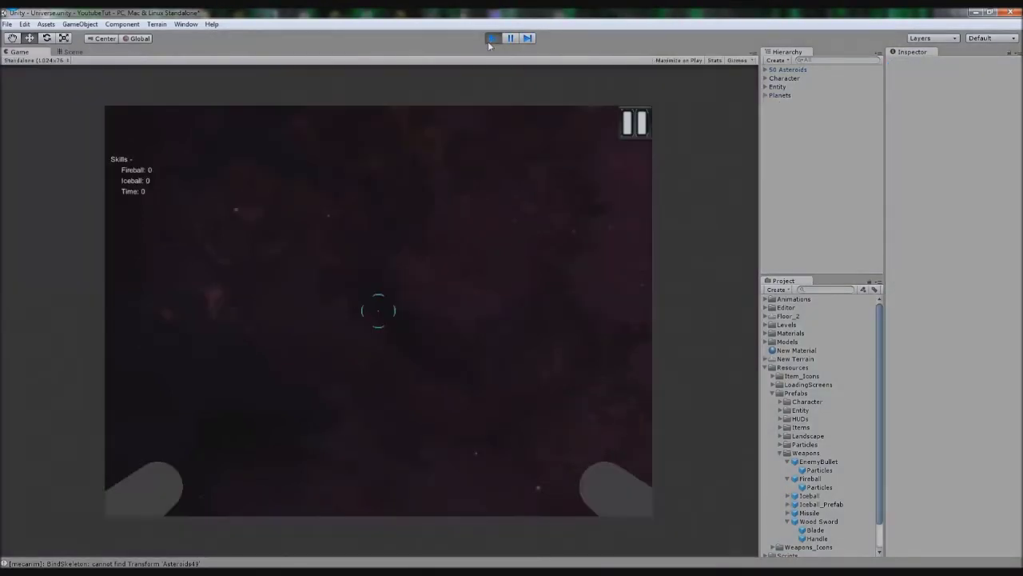
left_click(472, 339)
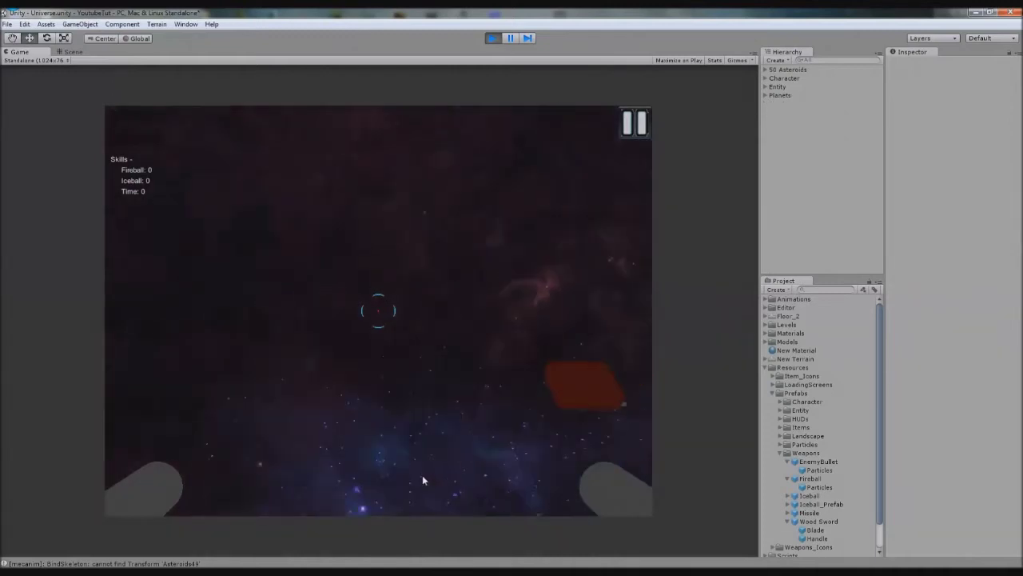
left_click(487, 44)
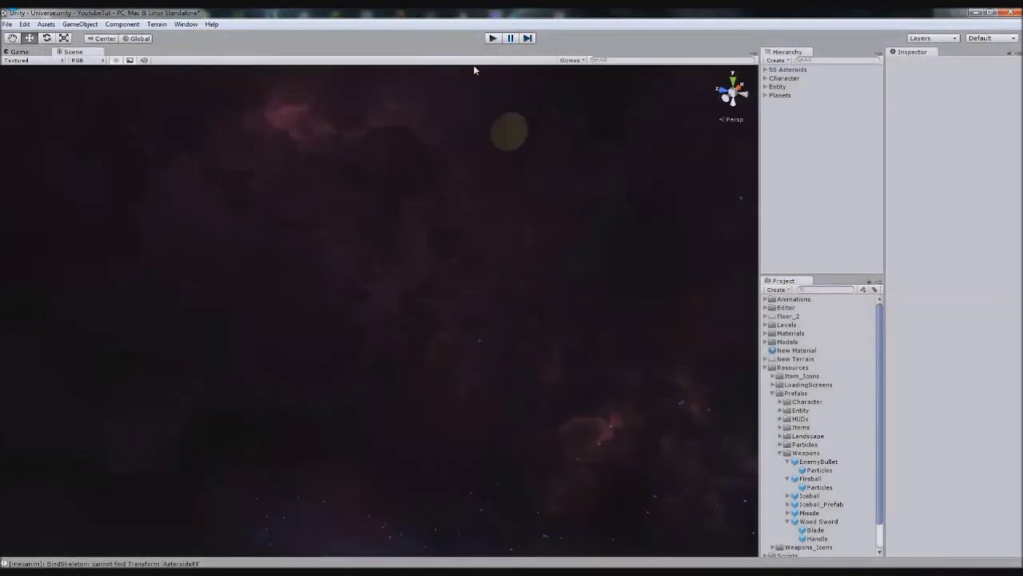
Open the Space_Enemy_AI script attached to Red_Ship in Notepad++ and go to its OnCollisionStay function.
left_click(765, 87)
left_click(791, 104)
left_click(986, 183)
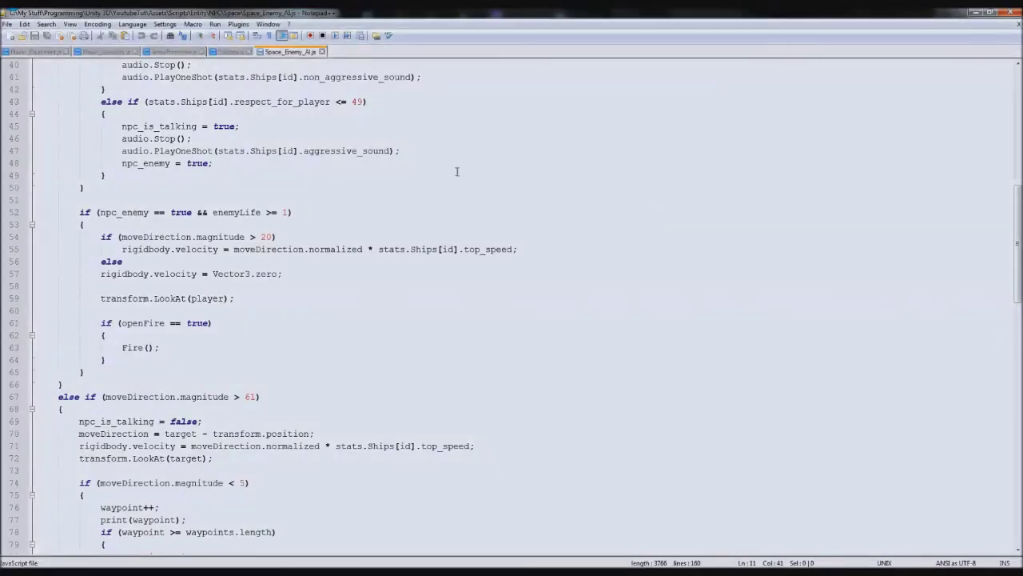
scroll(439, 215, "up", 9)
scroll(432, 240, "down", 20)
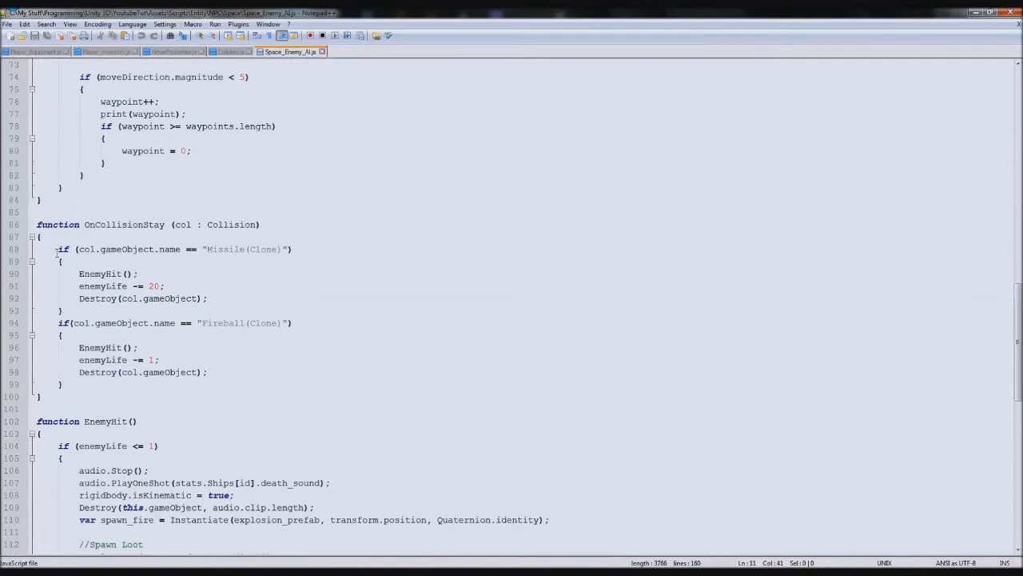
Examine the EnemyHit call in the missile and fireball collision branches and the enemyLife check inside EnemyHit.
left_click_drag(57, 252, 76, 274)
scroll(118, 264, "down", 2)
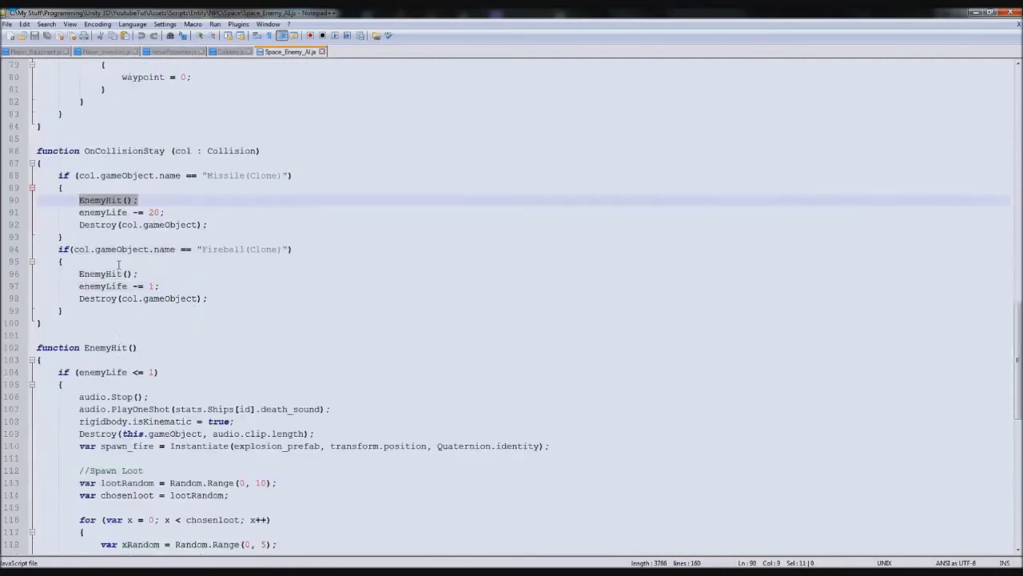
scroll(119, 264, "down", 2)
double_click(90, 274)
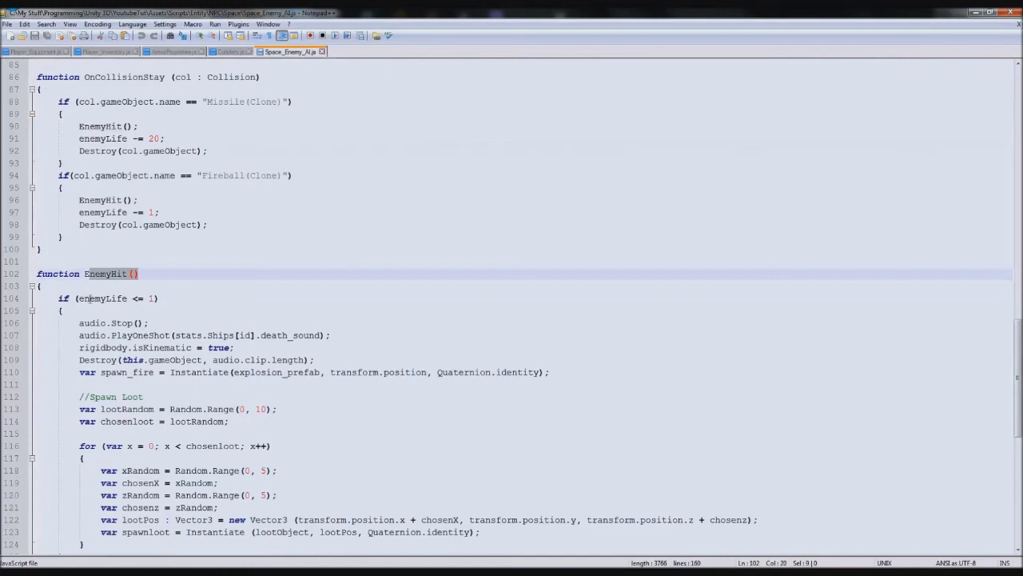
left_click_drag(78, 298, 170, 335)
left_click(181, 360)
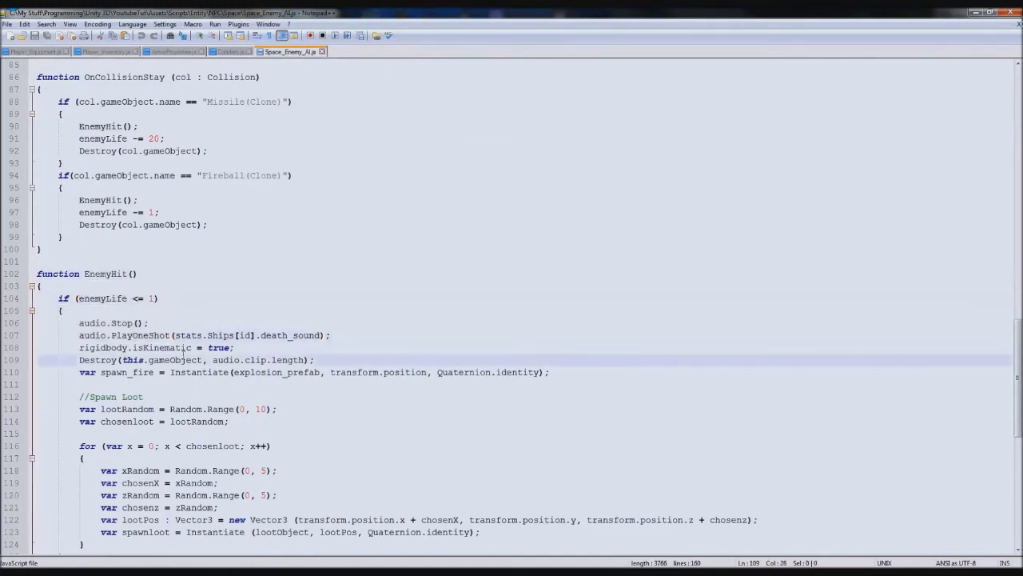
scroll(183, 354, "up", 2)
Move the EnemyHit() call below the enemyLife subtraction in both the Missile and Fireball branches, and save the script.
left_click_drag(175, 213, 170, 202)
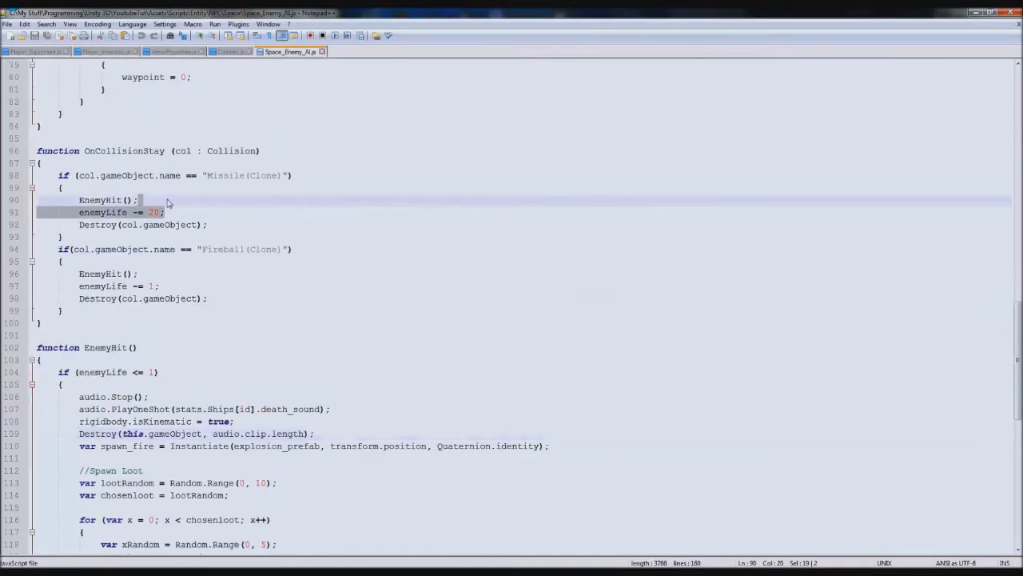
left_click(171, 201)
key("ctrl+shift+Down")
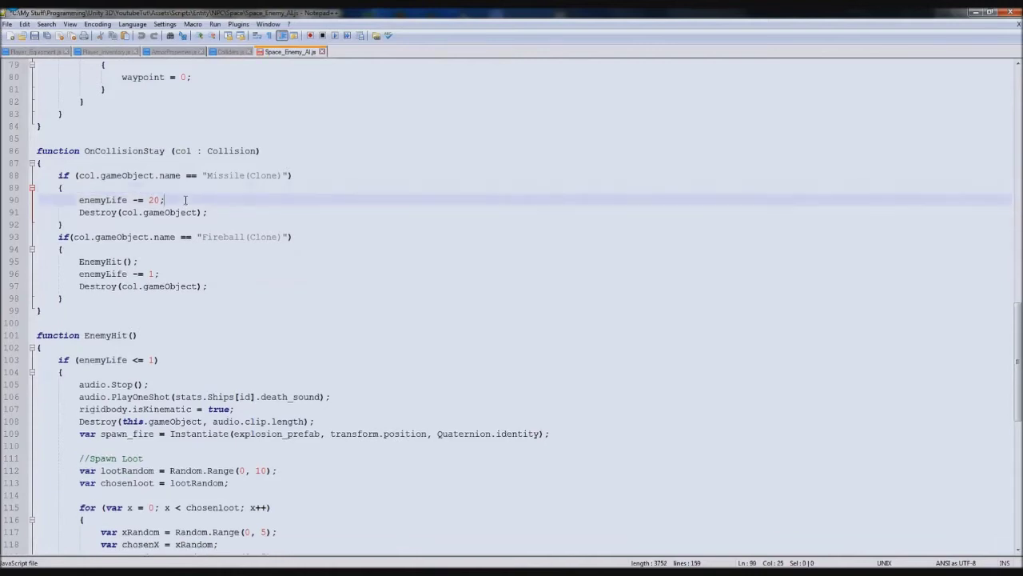
left_click(146, 273)
key("ctrl+shift+Down")
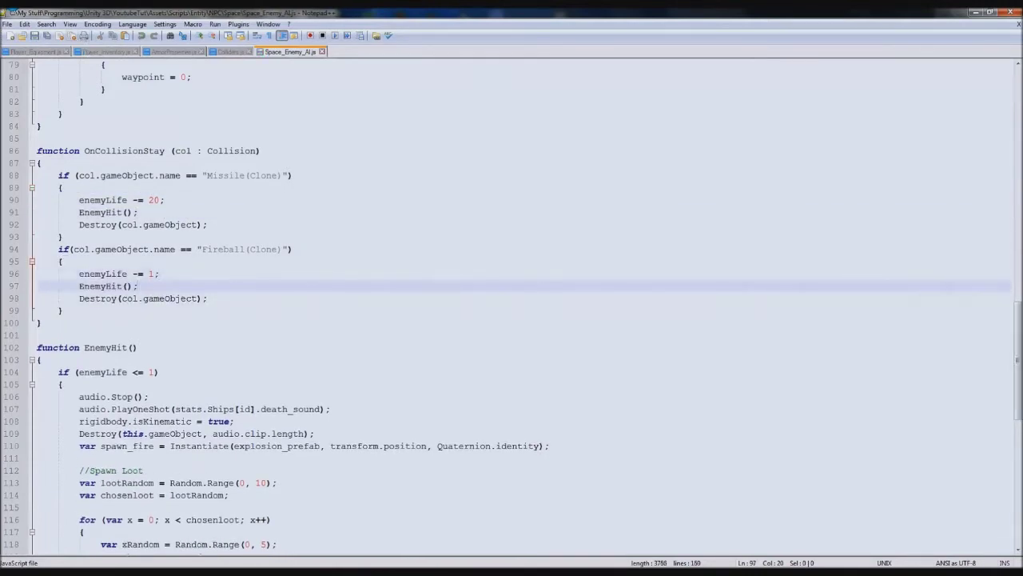
Switch back to Unity, play-test the edited script by attacking the red ship, and stop the game.
key("alt+Tab")
left_click(500, 38)
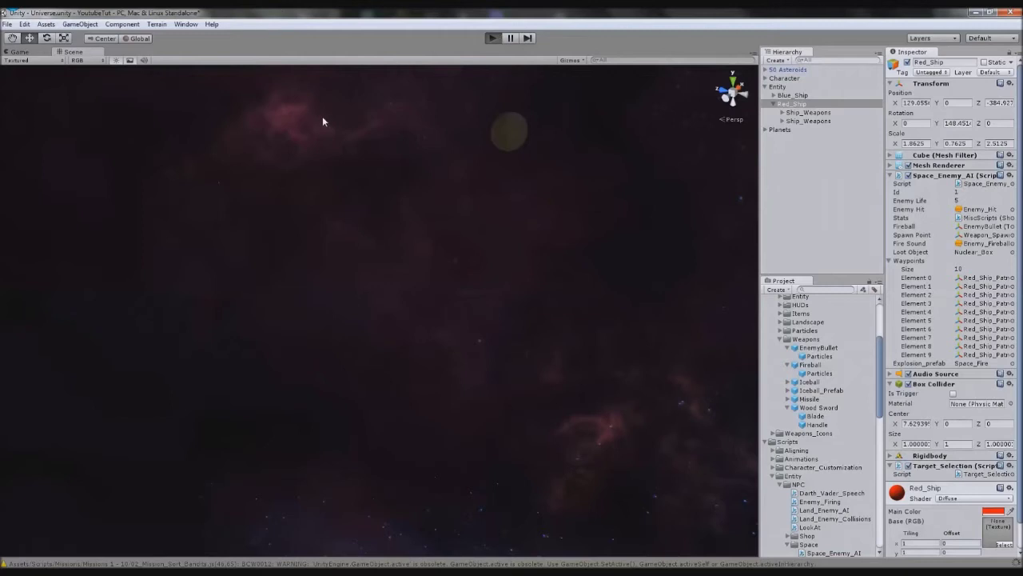
key("ctrl+p")
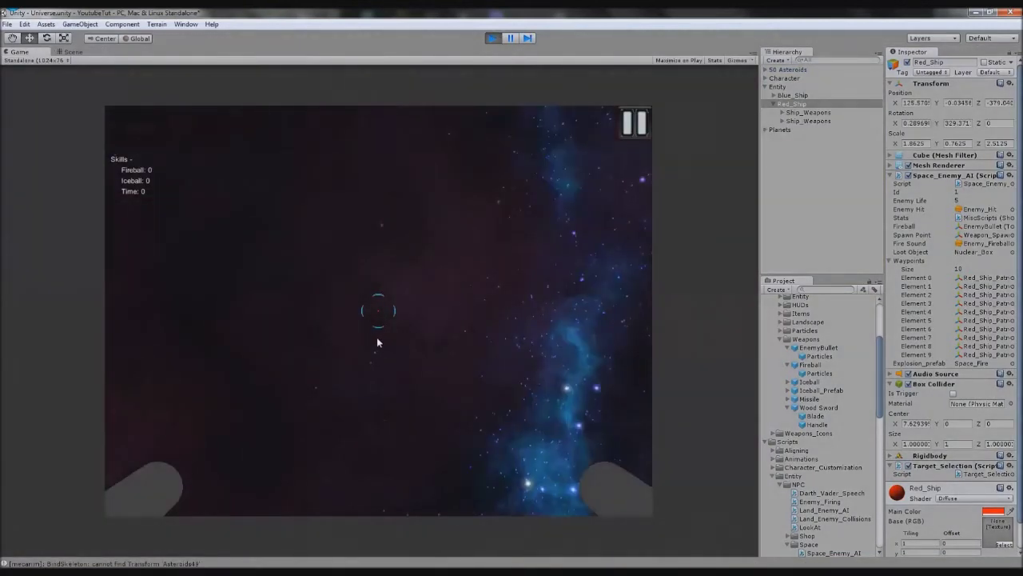
left_click(412, 342)
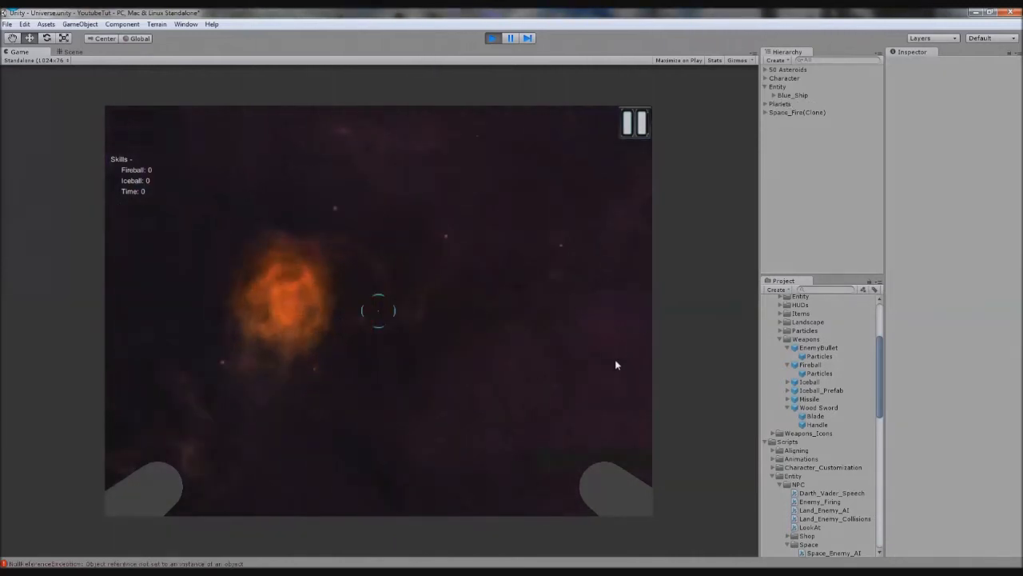
key("i")
left_click(282, 116)
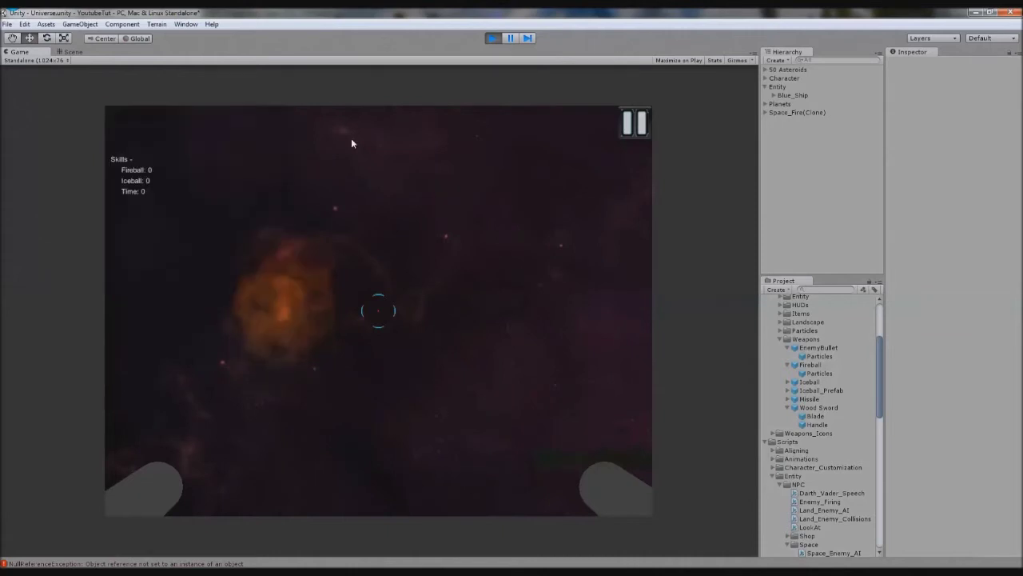
left_click(493, 38)
Inspect the errors logged during the test run in the Console, including the setLinearVelocity entry's details, and close it.
left_click(502, 562)
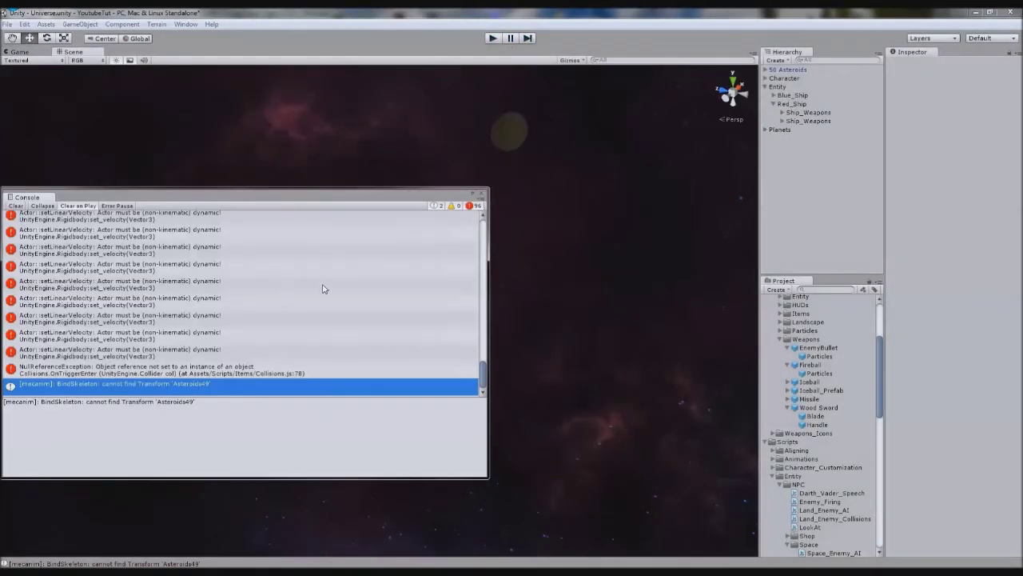
left_click(215, 232)
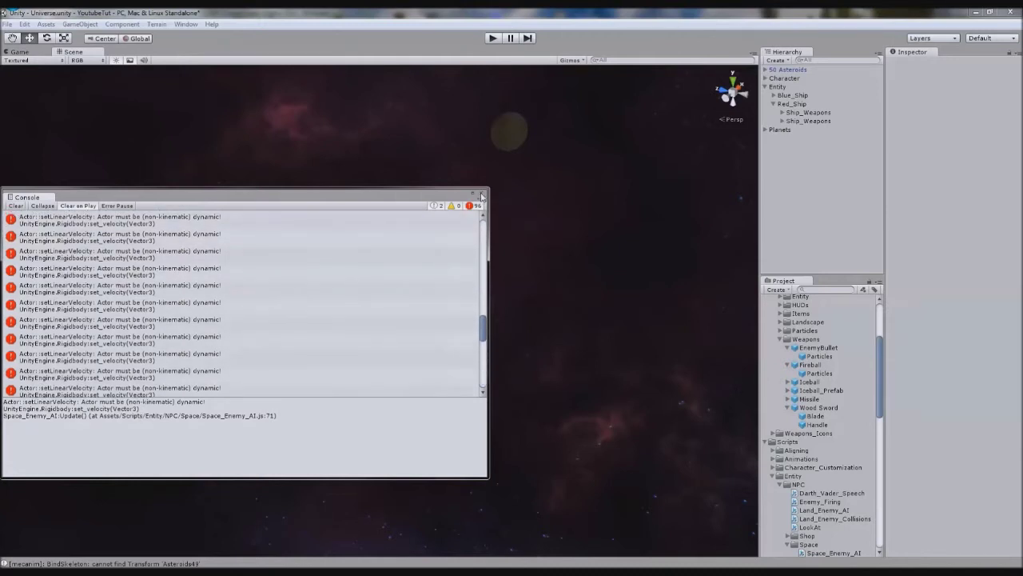
left_click(482, 193)
left_click(511, 240)
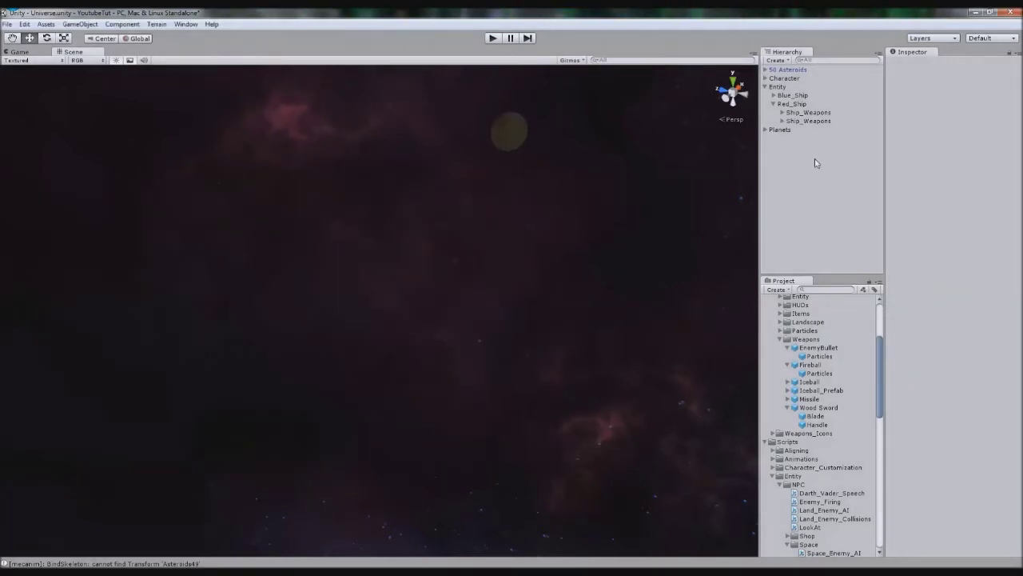
Place the Missile prefab in the scene, duplicate its Particles child and rename the copy Explosion.
left_click(769, 87)
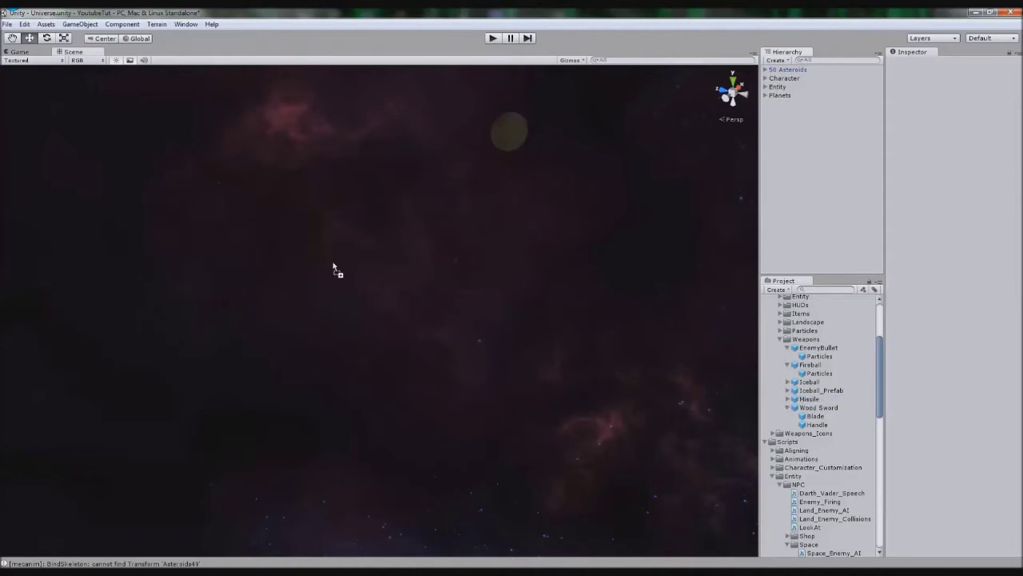
left_click_drag(333, 262, 314, 257)
left_click(765, 95)
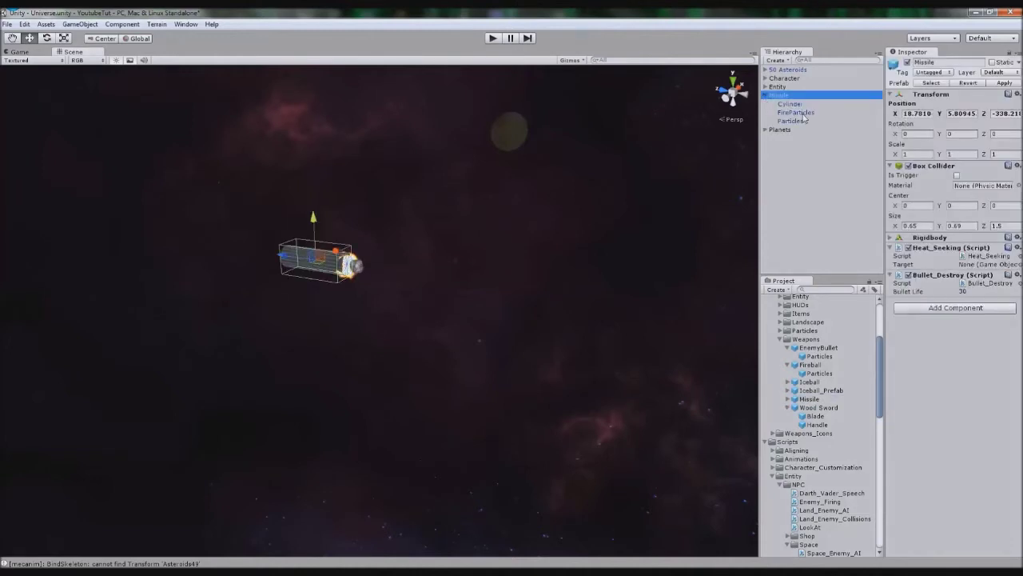
left_click(803, 119)
key("ctrl+d")
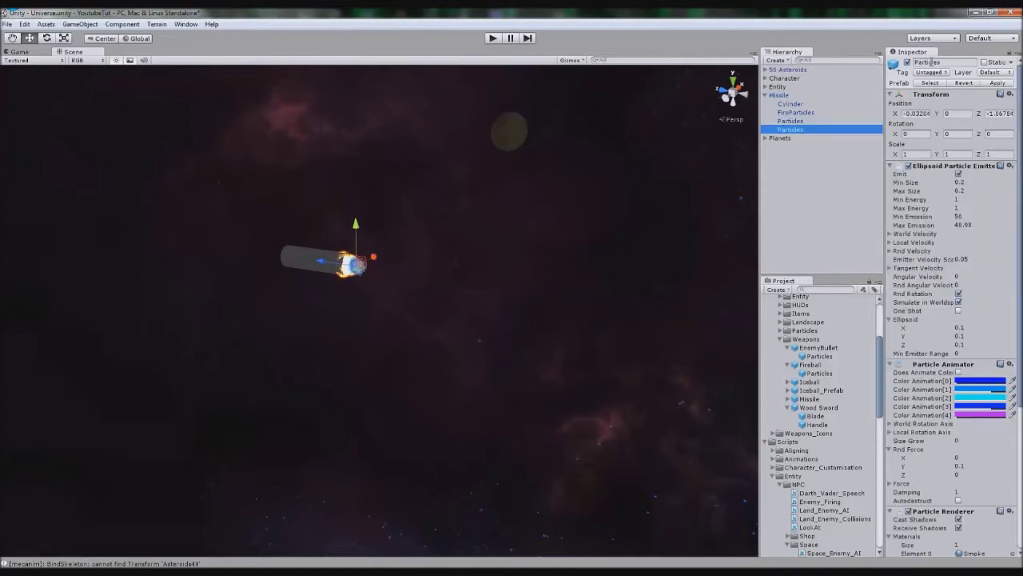
left_click_drag(939, 63, 849, 64)
left_click(950, 62)
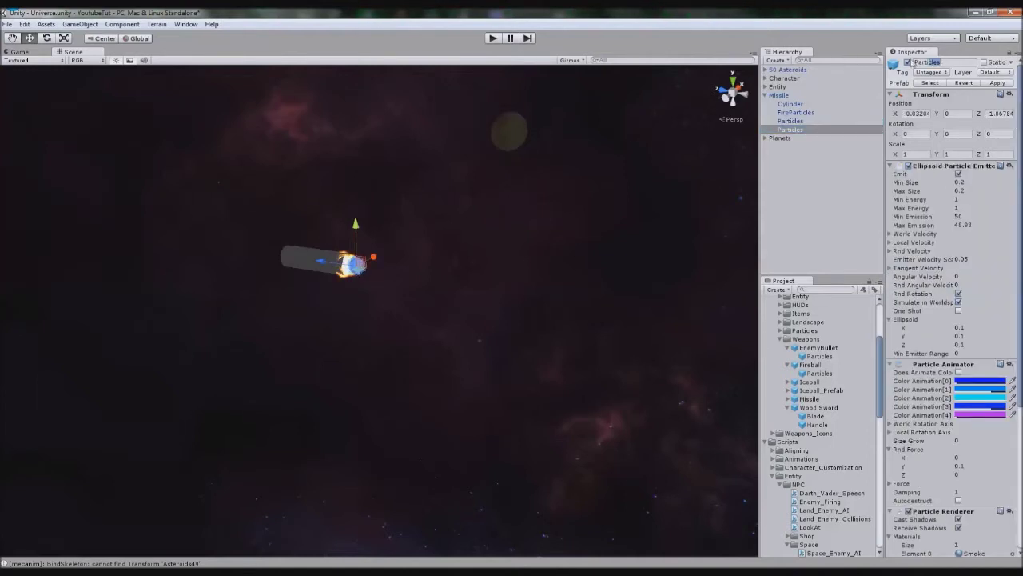
type("Explosion")
key("Return")
Change the particle texture of the Explosion's Smoke material to flameD.
scroll(511, 284, "up", 5)
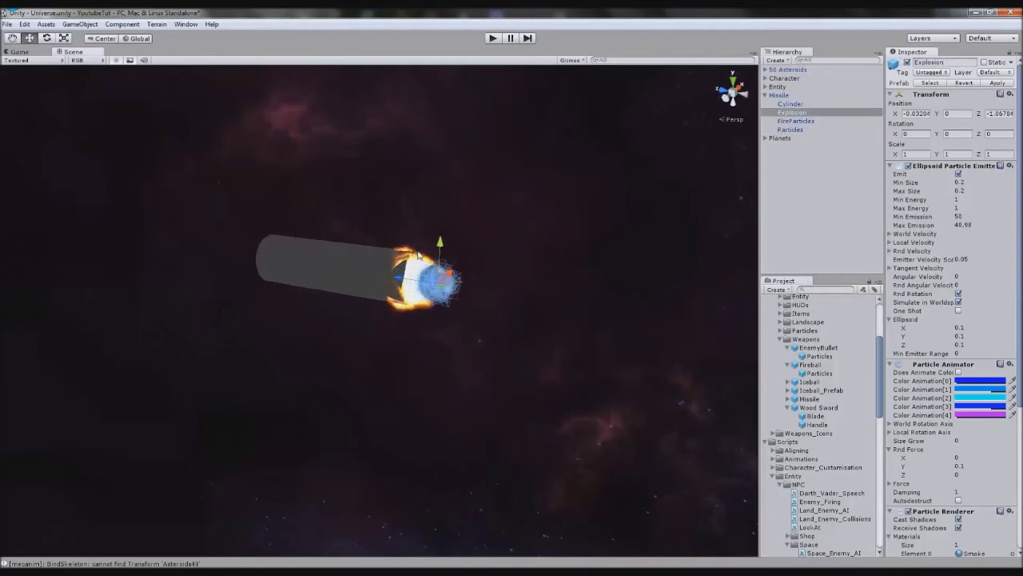
scroll(417, 254, "down", 3)
scroll(990, 452, "down", 5)
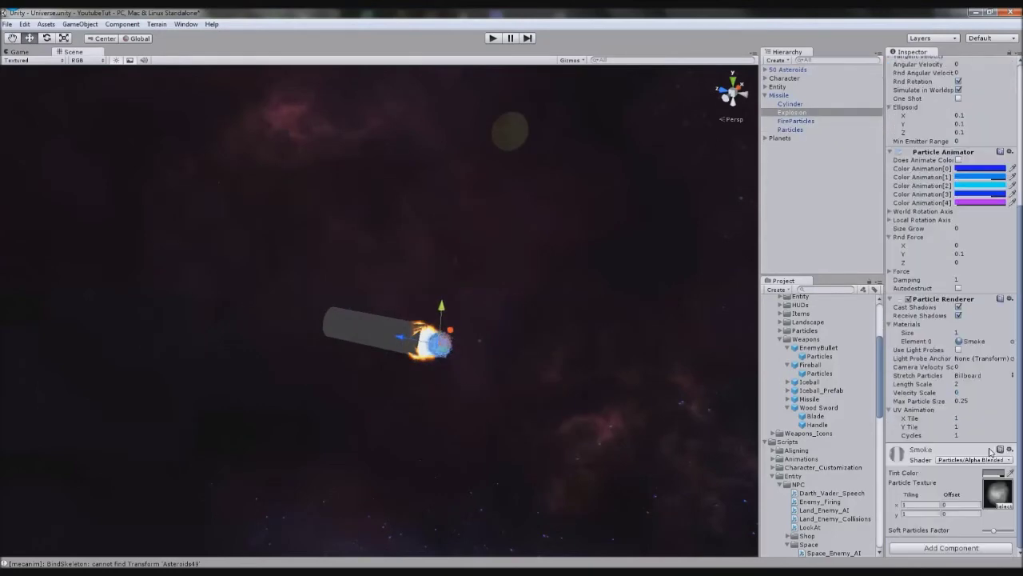
left_click(999, 503)
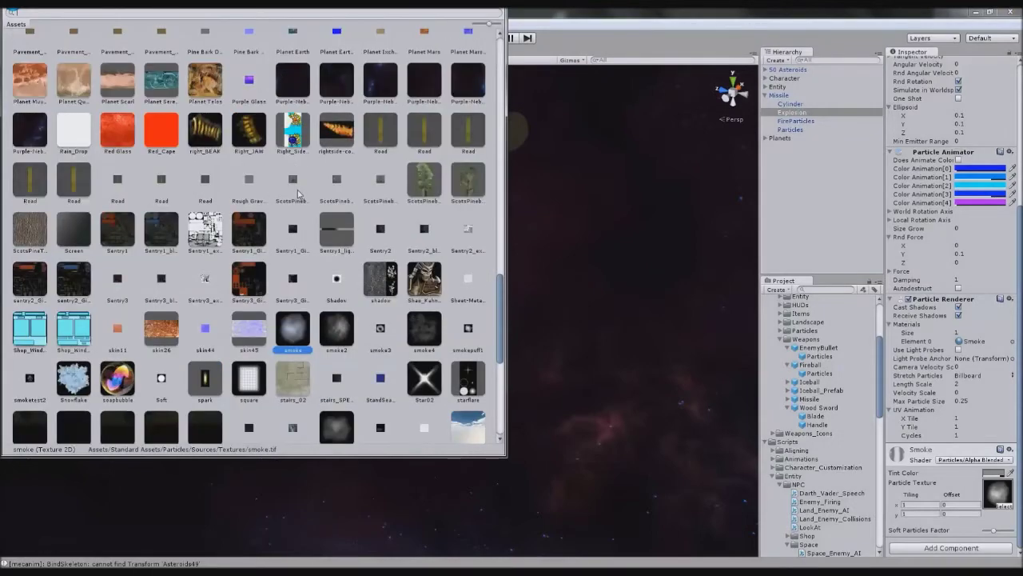
scroll(311, 198, "down", 1)
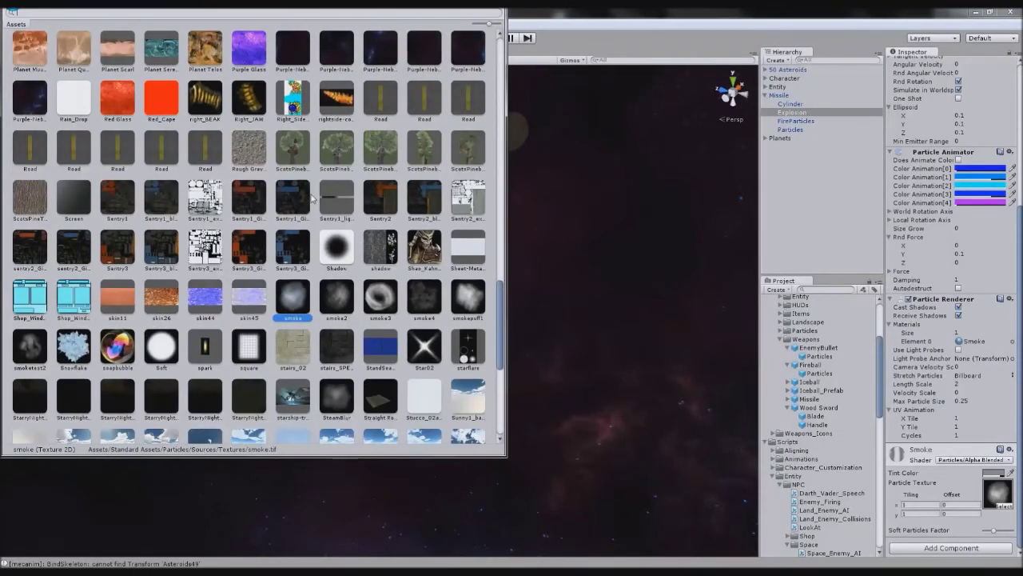
scroll(312, 196, "up", 10)
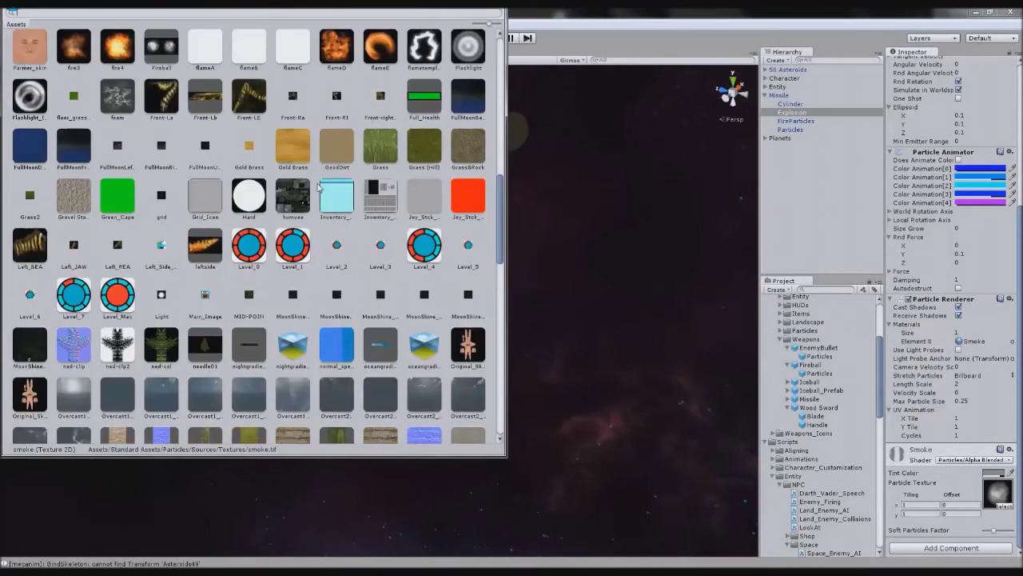
scroll(318, 186, "up", 2)
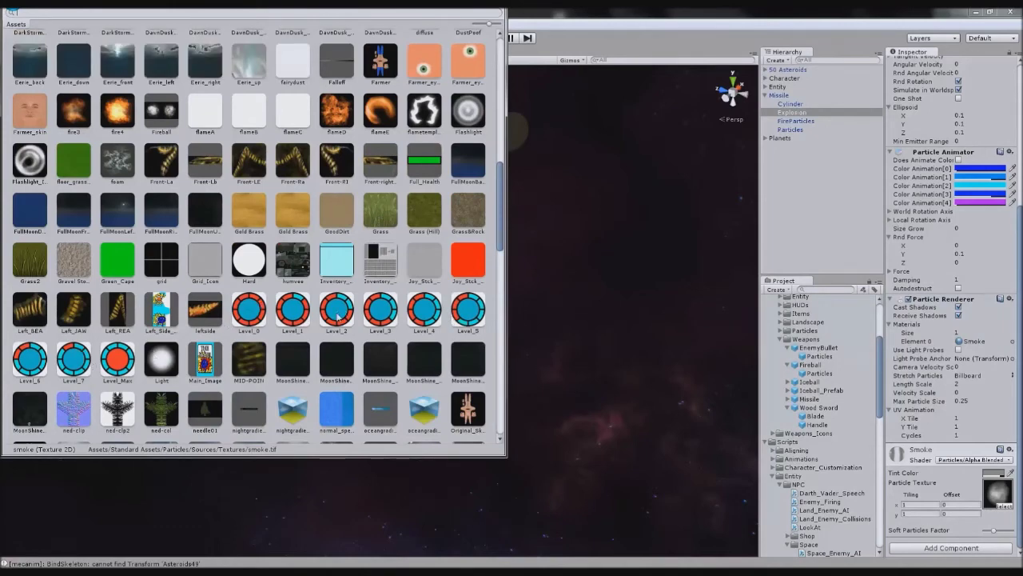
scroll(341, 310, "up", 5)
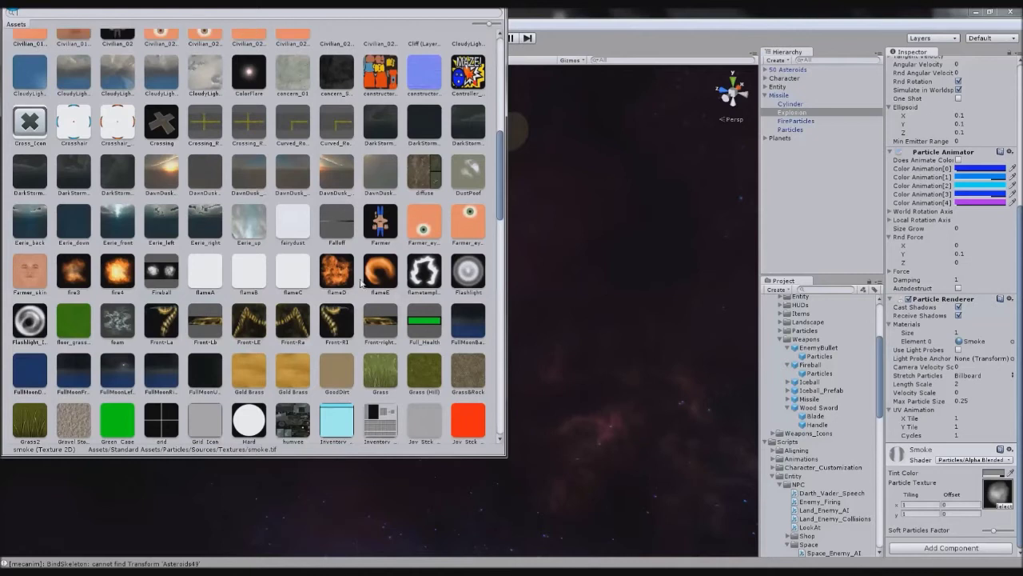
double_click(349, 276)
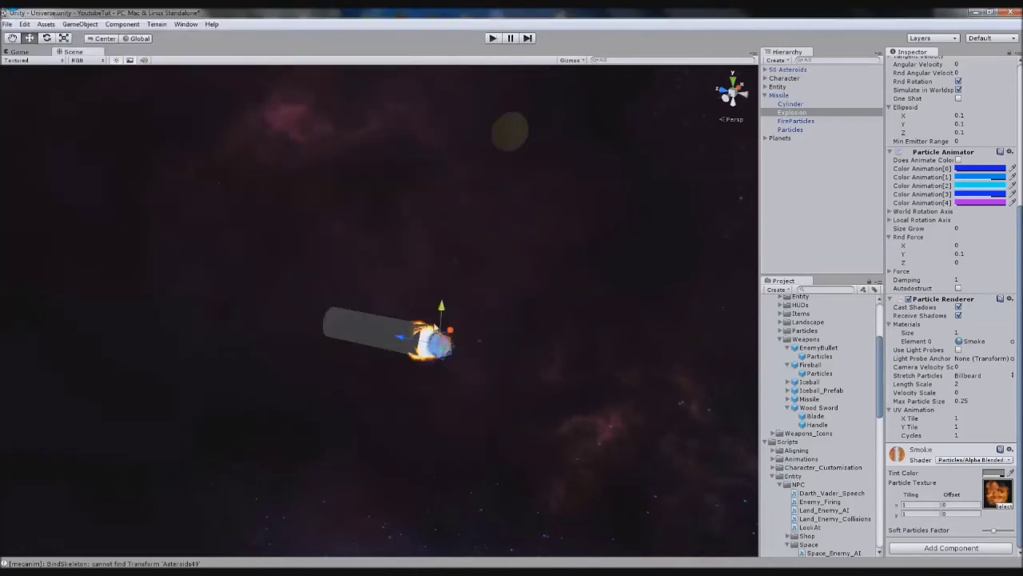
Try a spread of X 0.5 and Y 0 with a larger Z for the Explosion emitter's Ellipsoid.
scroll(970, 166, "up", 6)
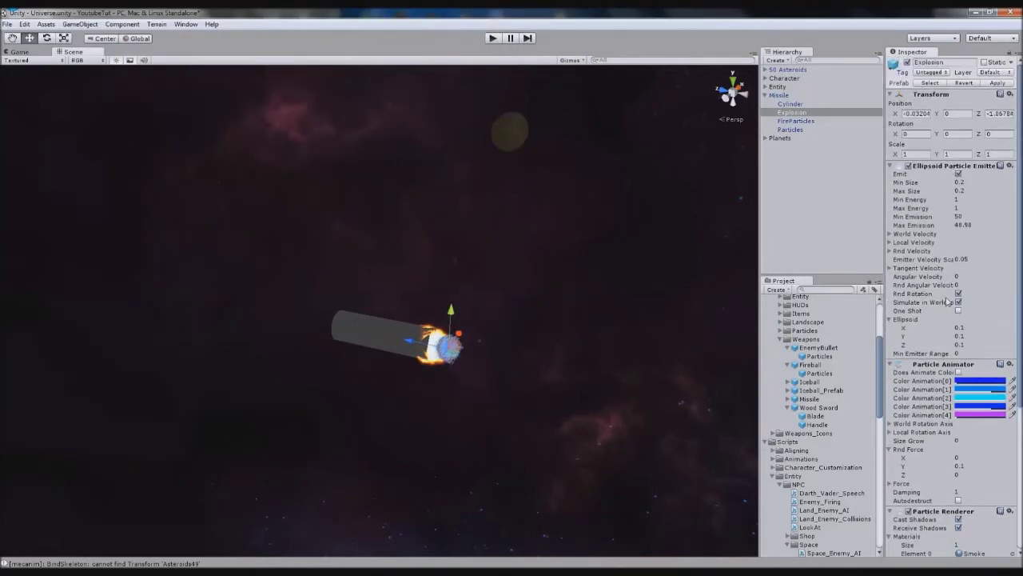
left_click(905, 328)
type(".5")
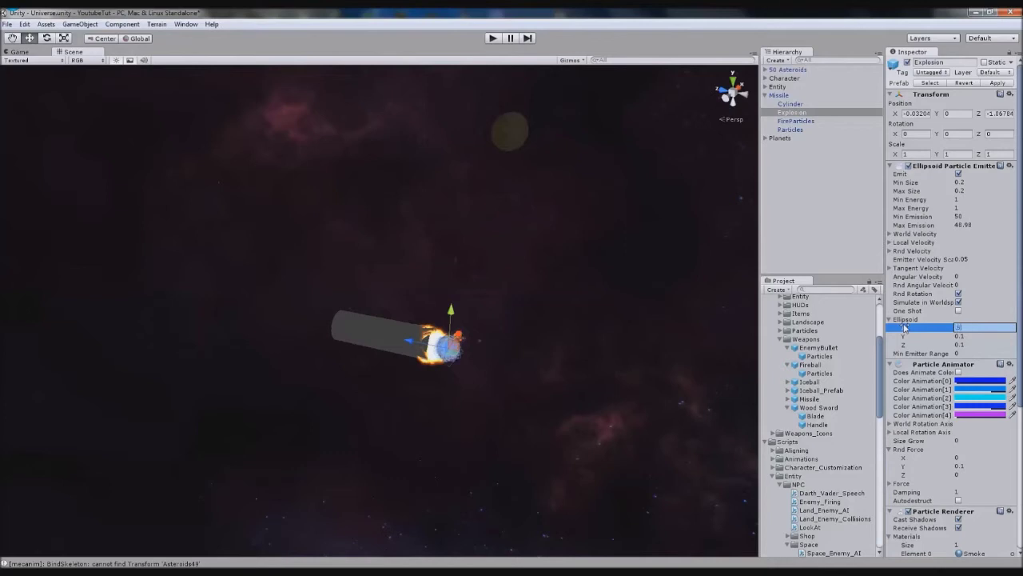
key("Tab")
type("0")
key("Tab")
type("0.9")
key("Return")
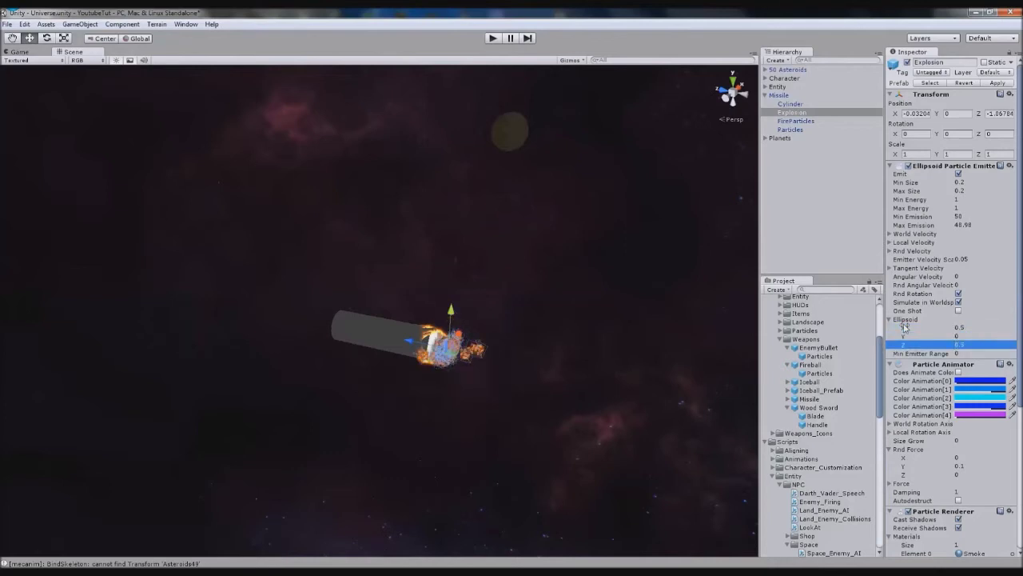
Set the Explosion emitter's Ellipsoid to 1 on X, Y and Z.
left_click(967, 327)
type("1")
key("Tab")
type("1")
key("Tab")
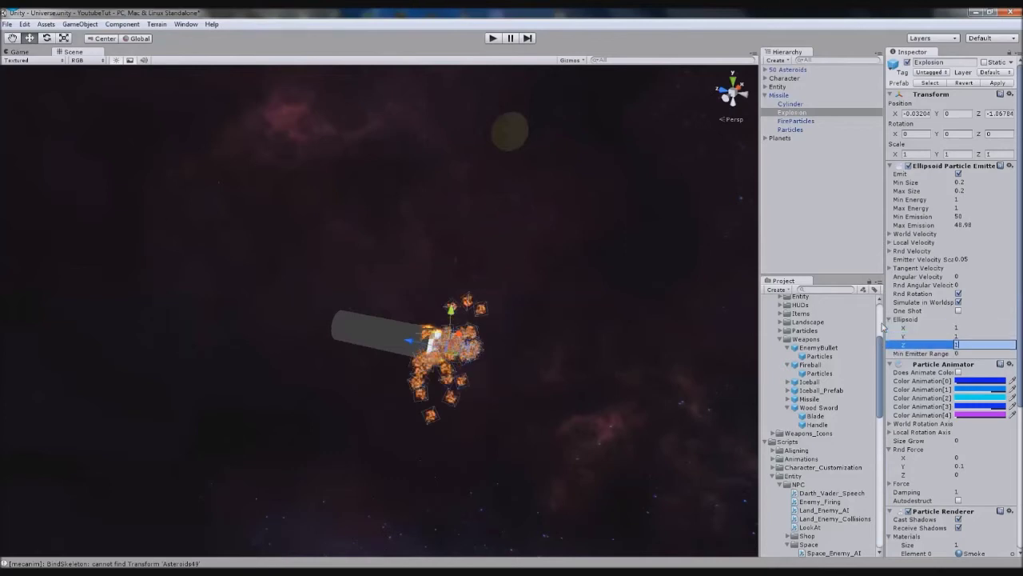
type("1")
key("Return")
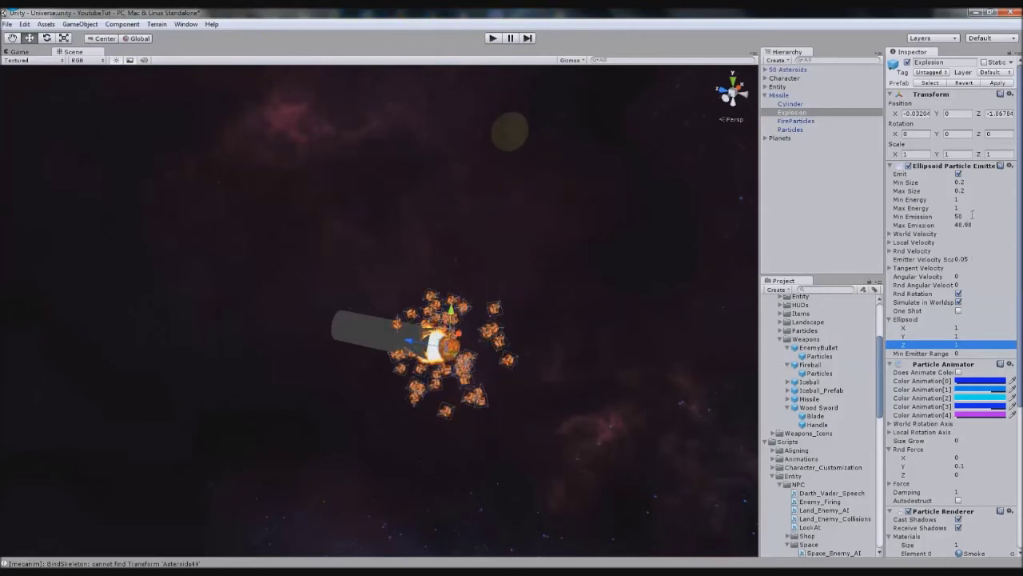
Set the Explosion emitter's Max Emission to 50.
left_click(959, 216)
key("Tab")
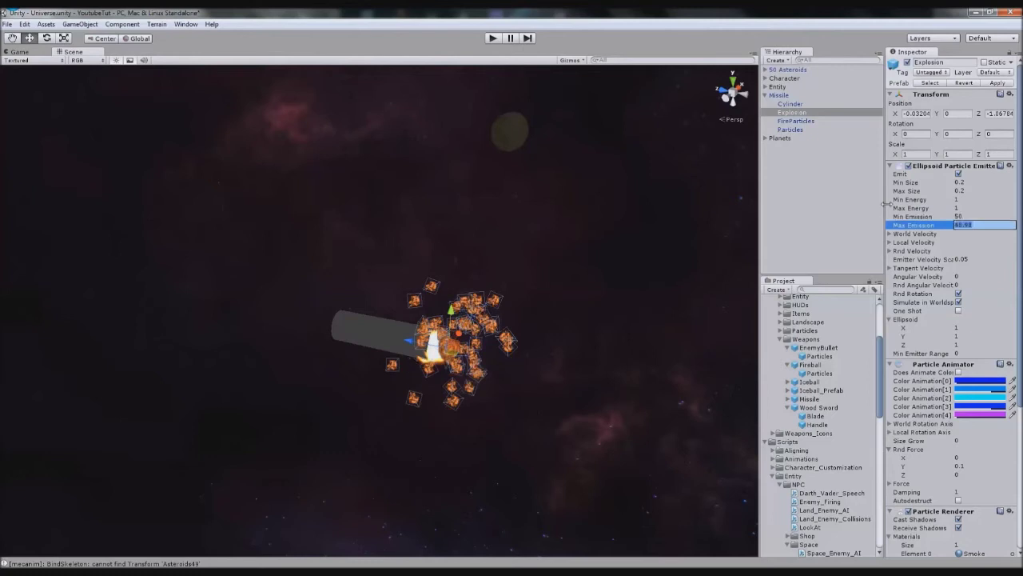
type("50")
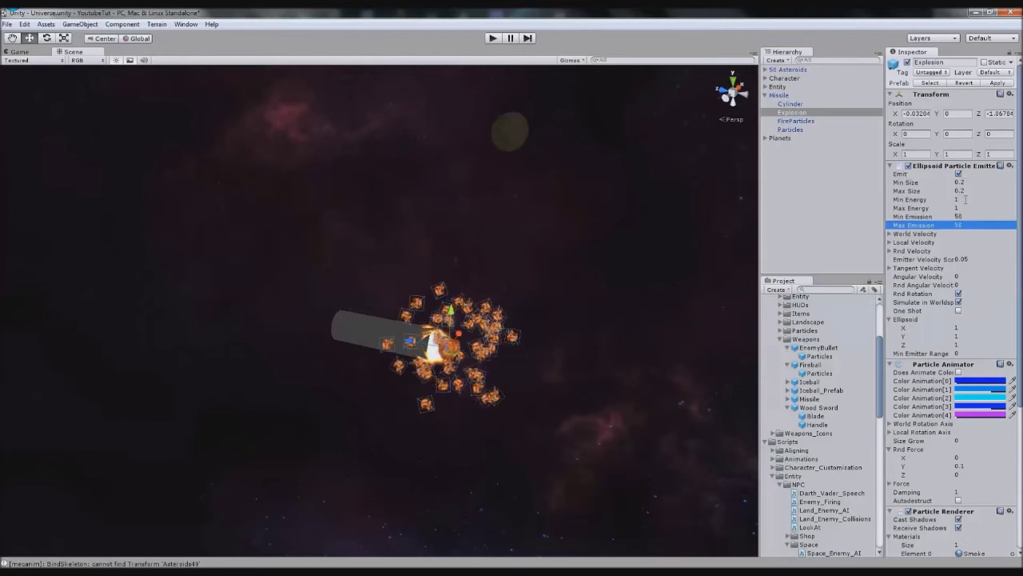
Set the Explosion emitter's Max Size to 0.5 and move the Explosion along its Z axis to the missile's middle.
left_click(965, 199)
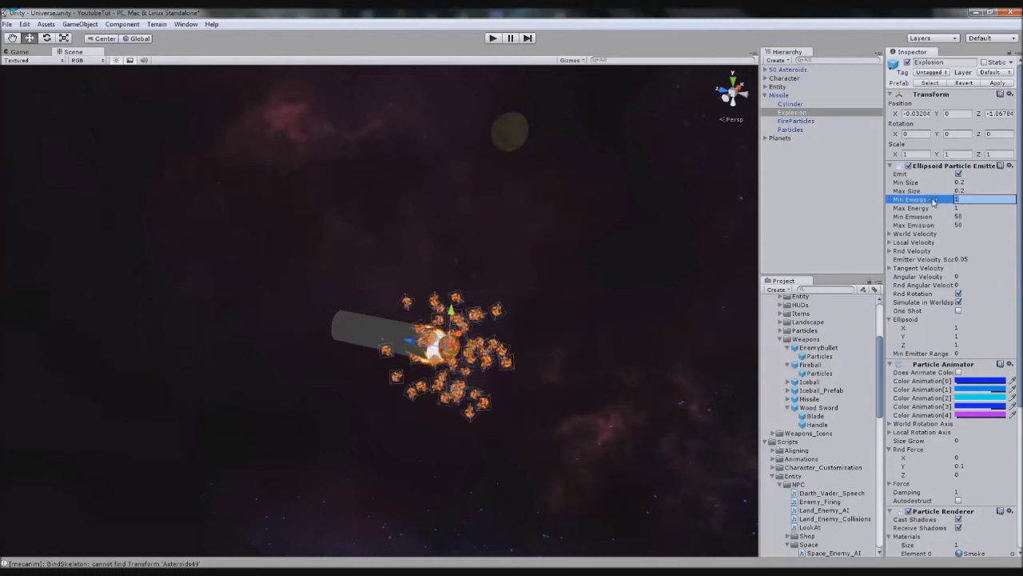
left_click(977, 182)
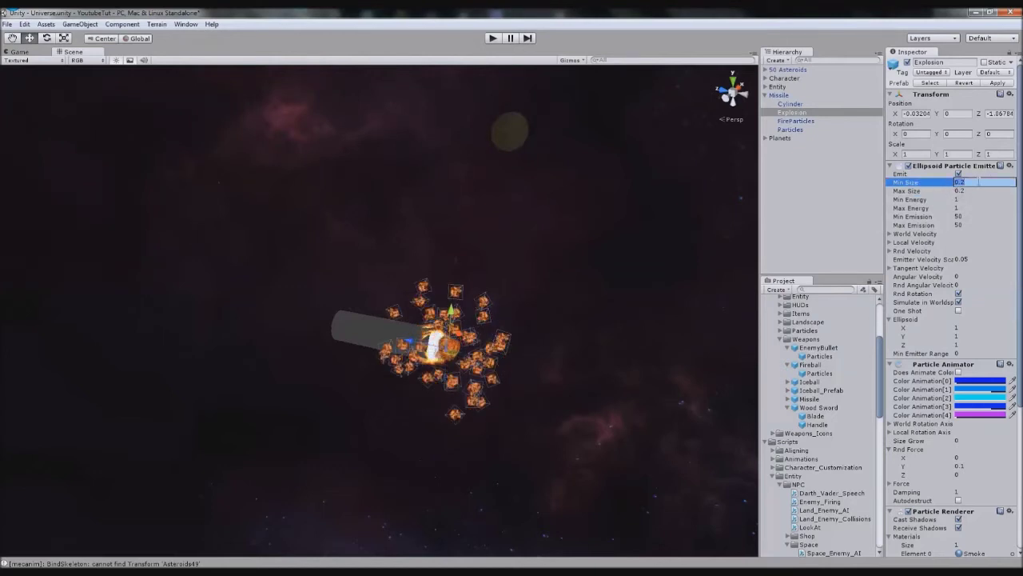
left_click(978, 191)
type("0.5")
key("Return")
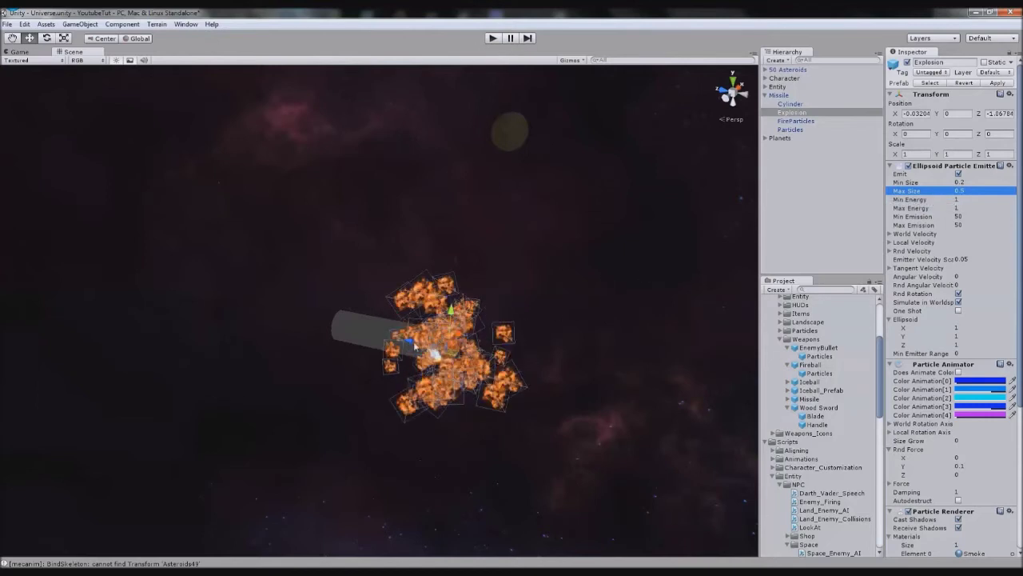
left_click_drag(373, 341, 344, 337)
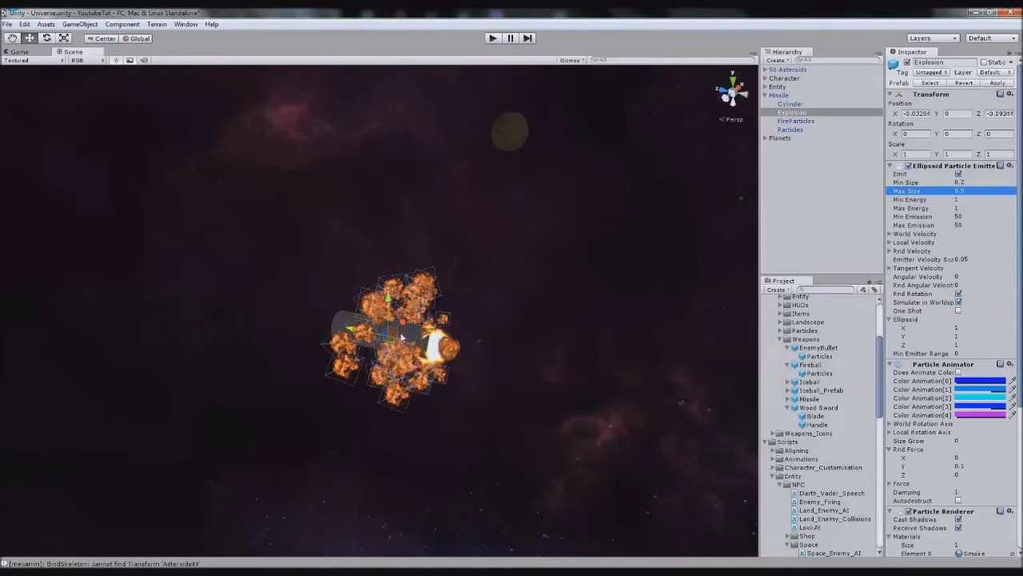
Try the fire4 texture on the Explosion's Smoke material and look through the other available textures.
scroll(974, 457, "down", 5)
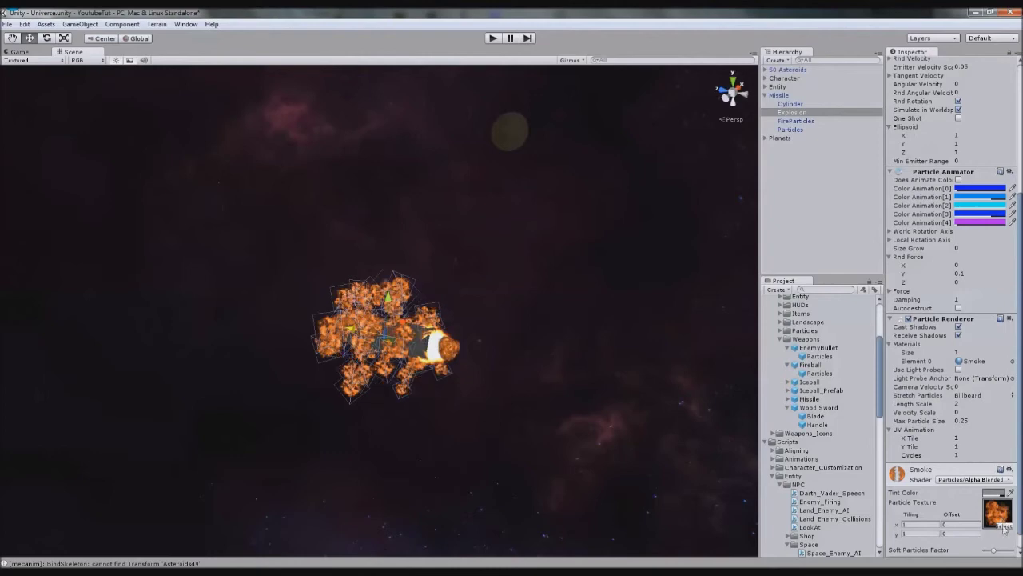
left_click(1000, 524)
double_click(117, 232)
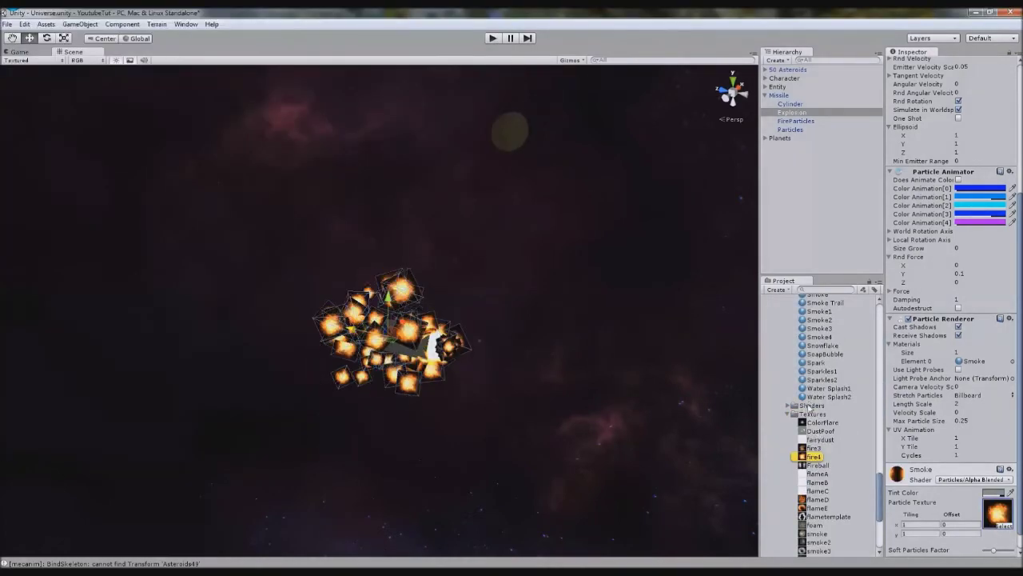
left_click(1001, 524)
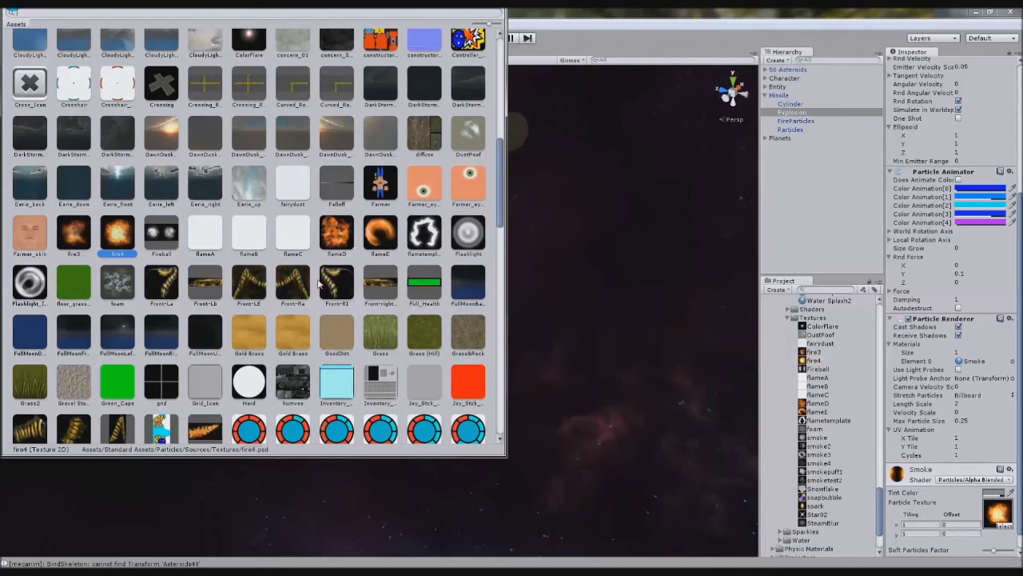
scroll(269, 296, "down", 8)
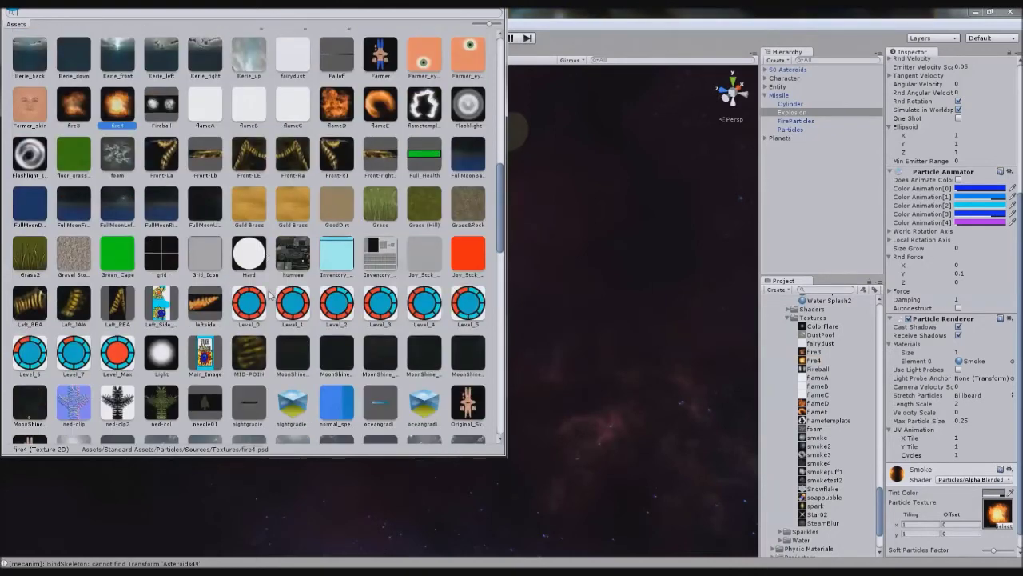
scroll(270, 295, "down", 5)
key("Escape")
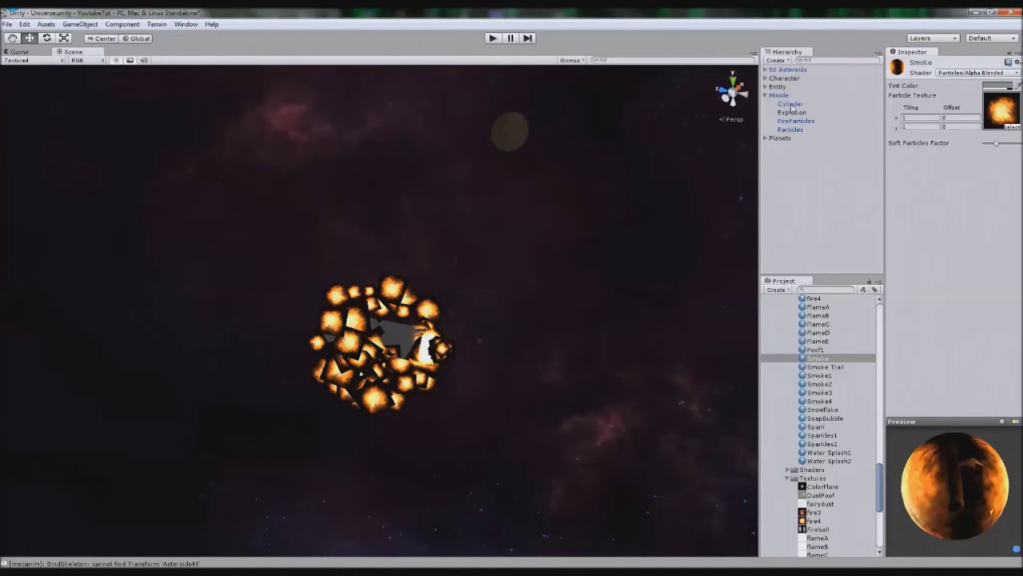
Deactivate the Explosion object and change the particle texture of the Particles object's Smoke material to smoke.
left_click(792, 111)
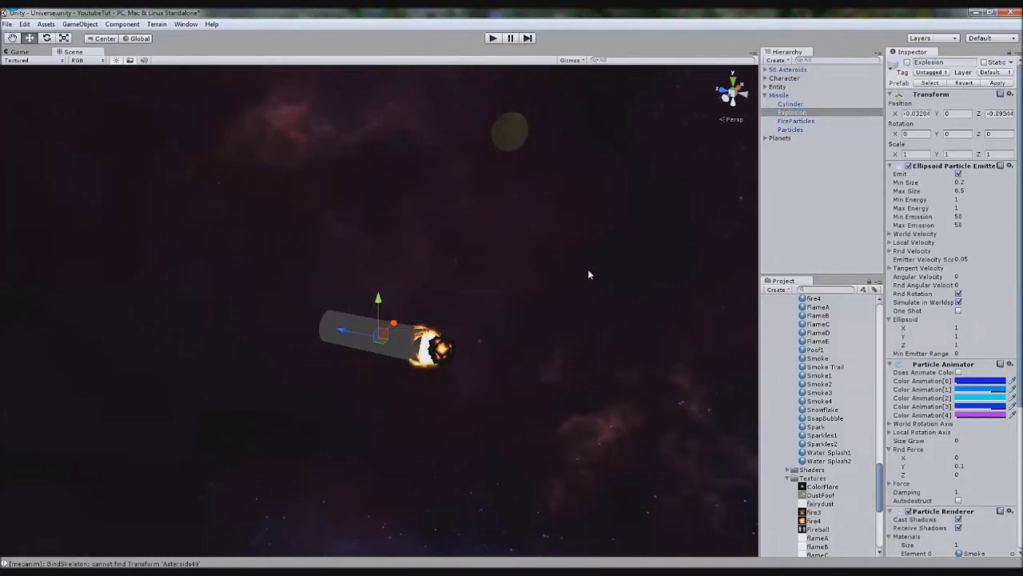
left_click(442, 351)
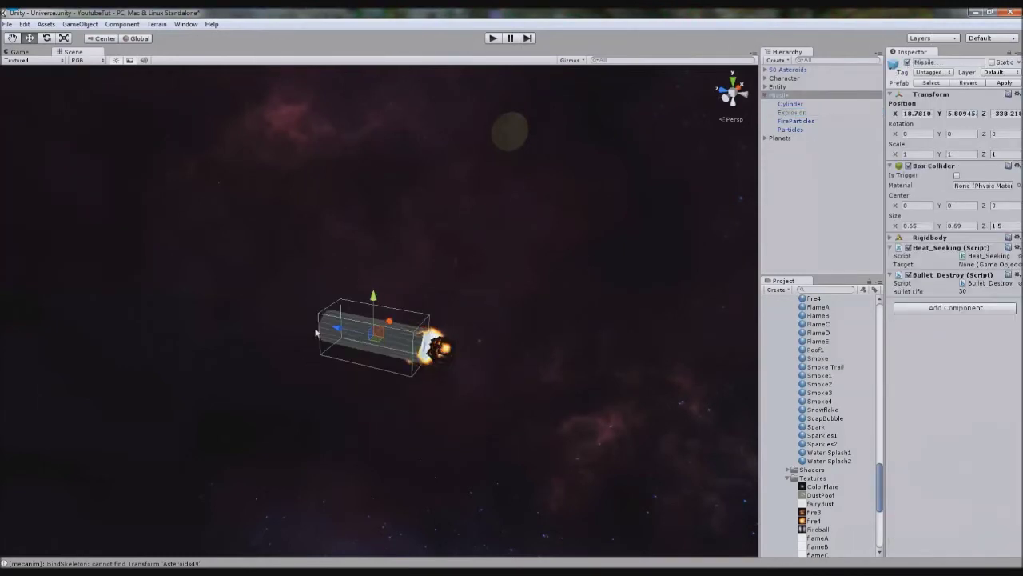
left_click(443, 357)
scroll(969, 480, "down", 10)
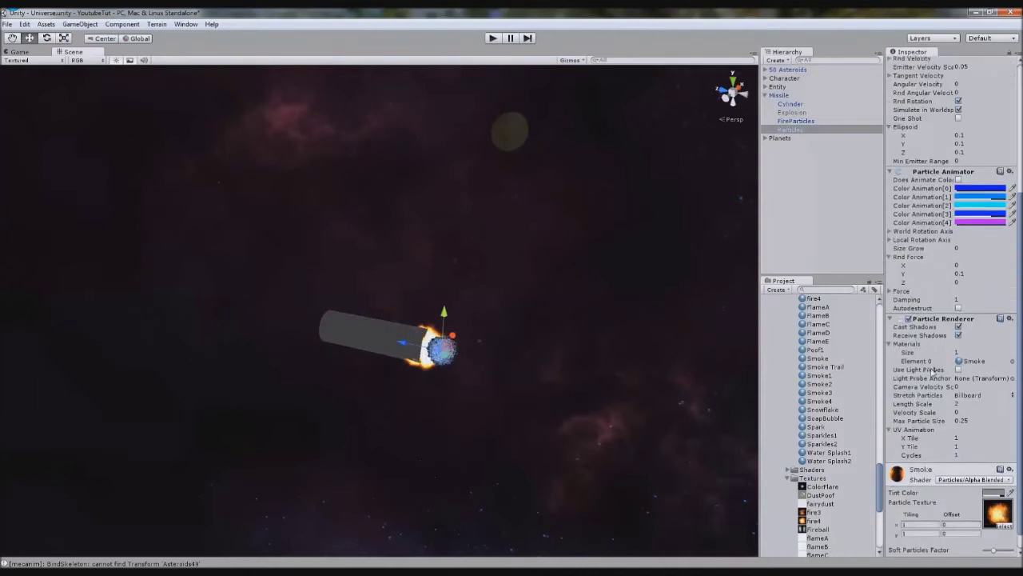
left_click(1004, 505)
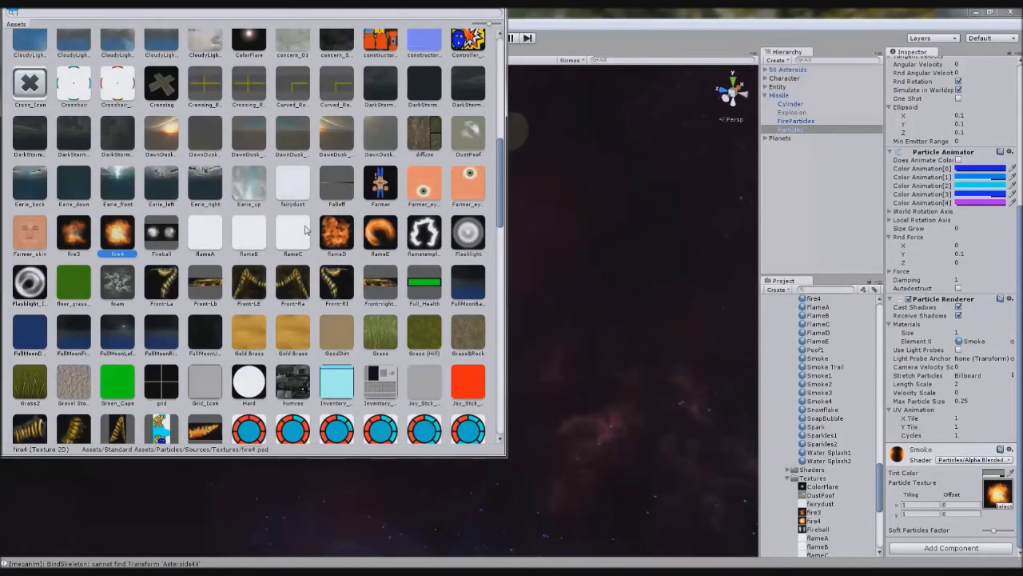
type("smok")
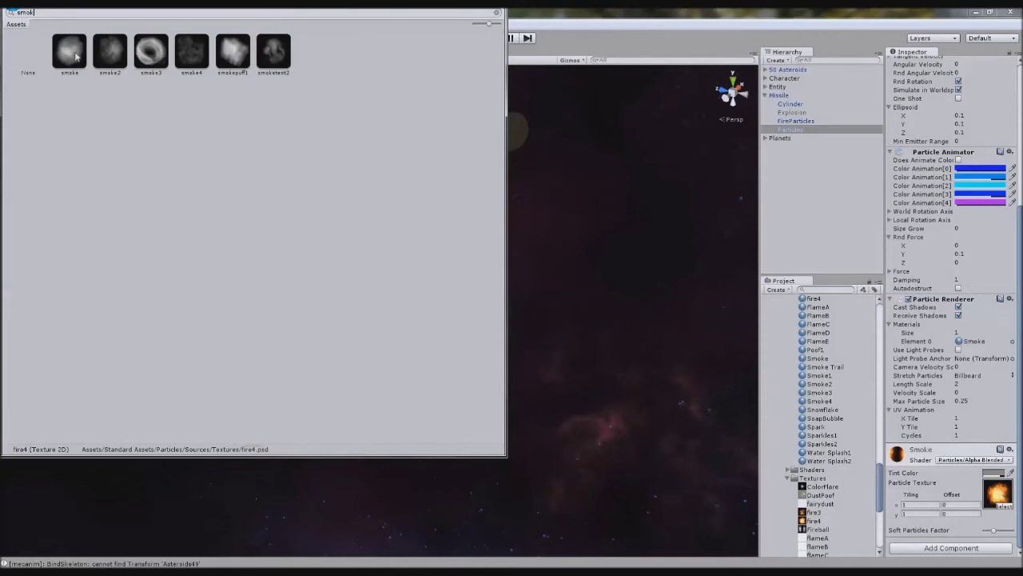
double_click(76, 55)
left_click(509, 295)
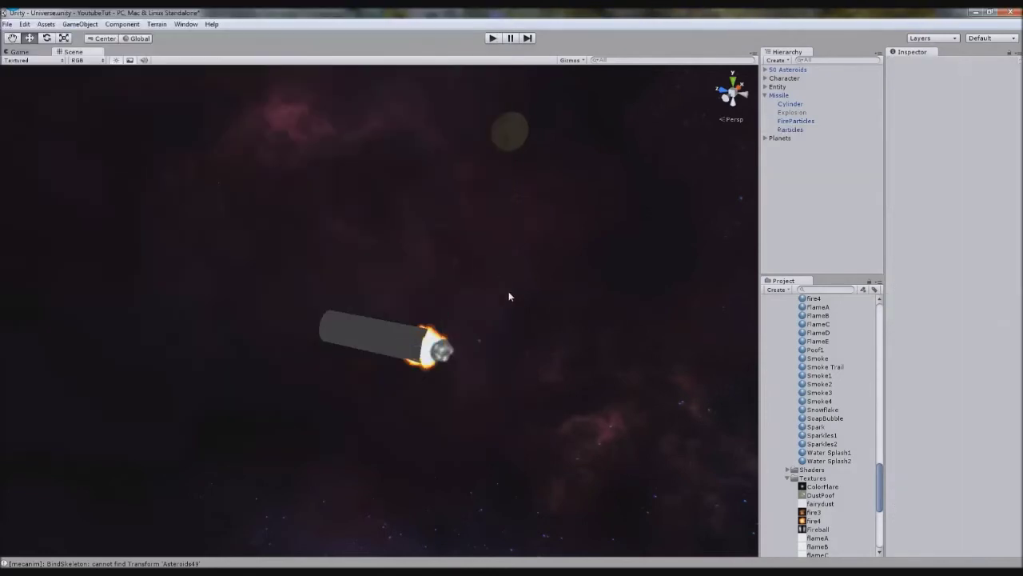
Reactivate the Explosion object and locate its renderer's Smoke material in the project files.
left_click(358, 355)
left_click(791, 112)
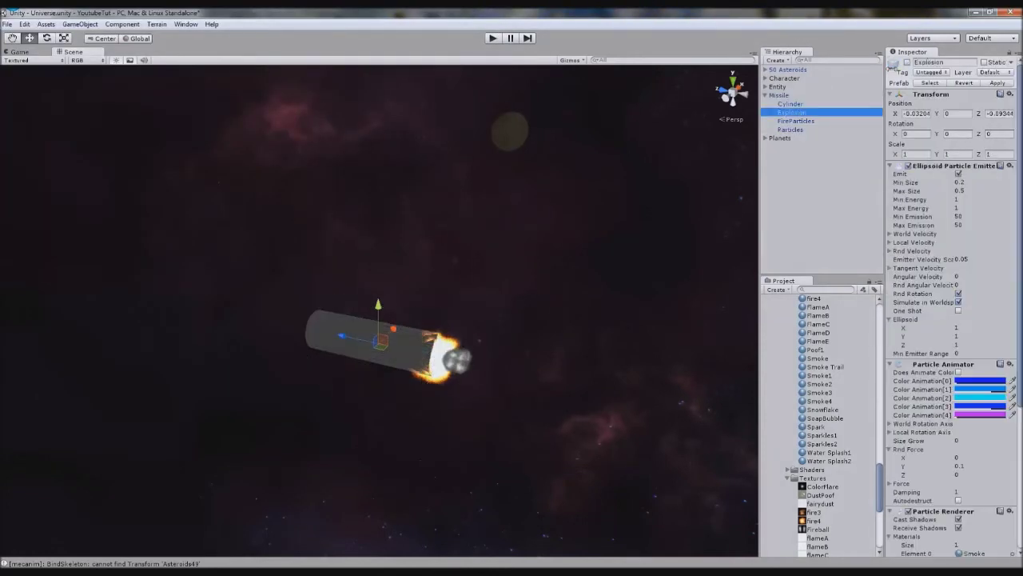
scroll(960, 240, "down", 5)
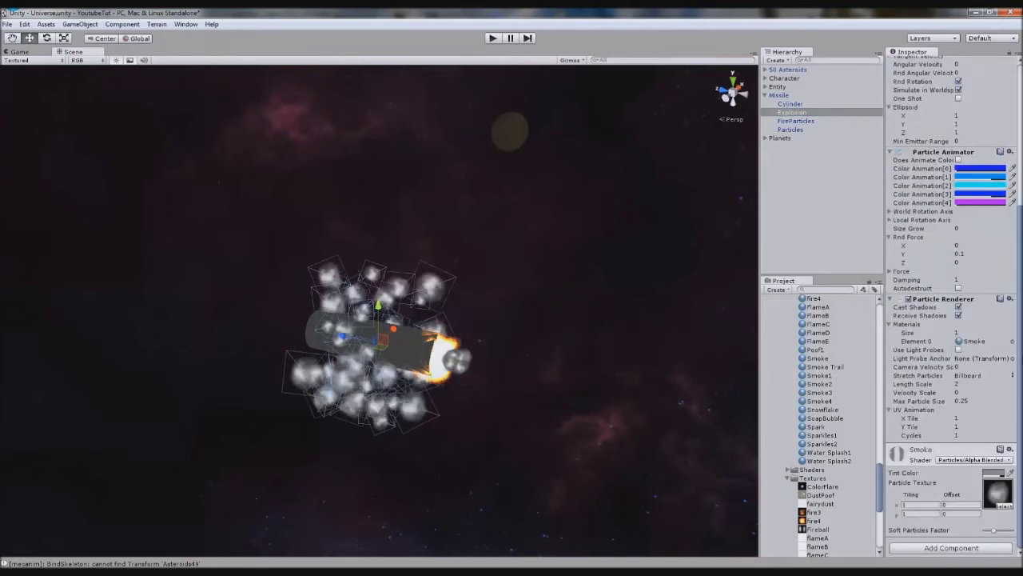
left_click(973, 341)
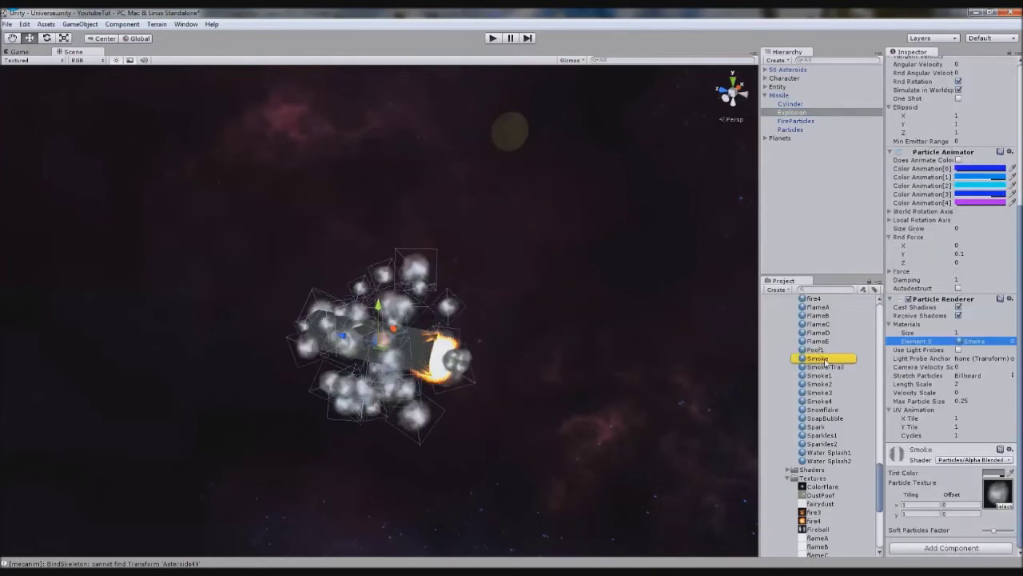
Preview the fire4 and fire3 particle materials and assign fire3 to the Explosion's particle renderer.
scroll(826, 363, "up", 2)
scroll(826, 363, "down", 4)
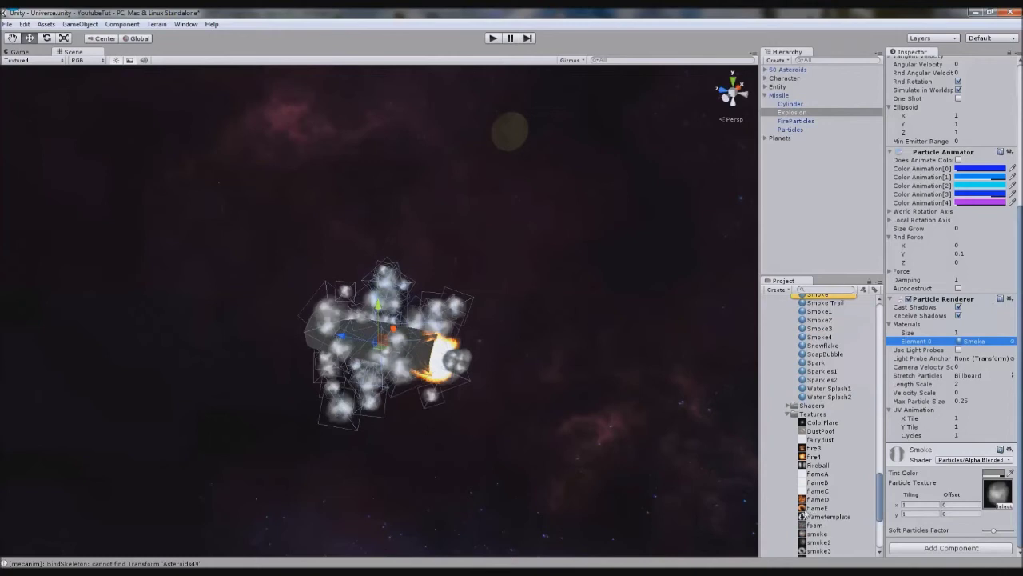
left_click(814, 456)
scroll(827, 383, "up", 4)
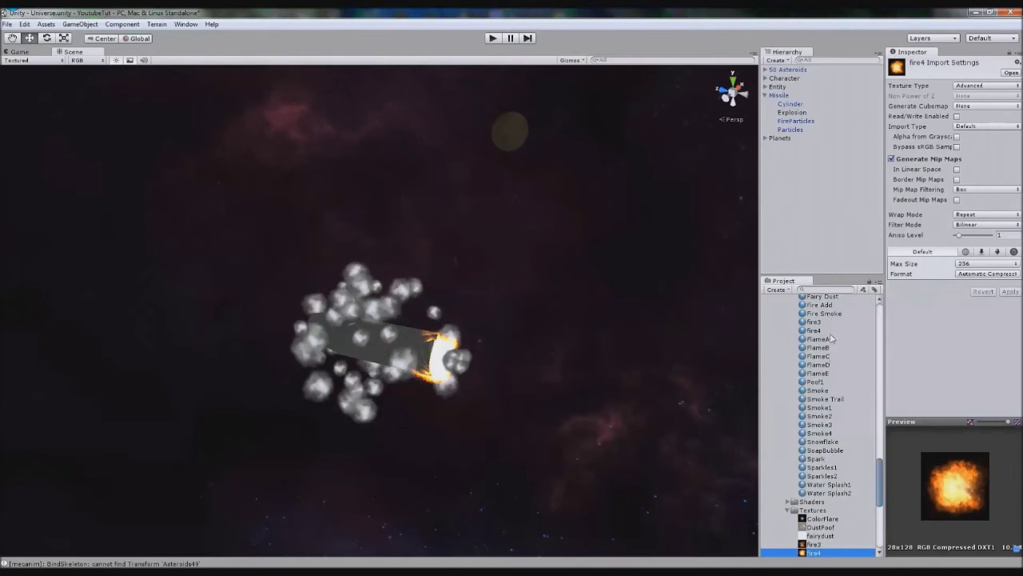
left_click(815, 330)
scroll(836, 479, "down", 5)
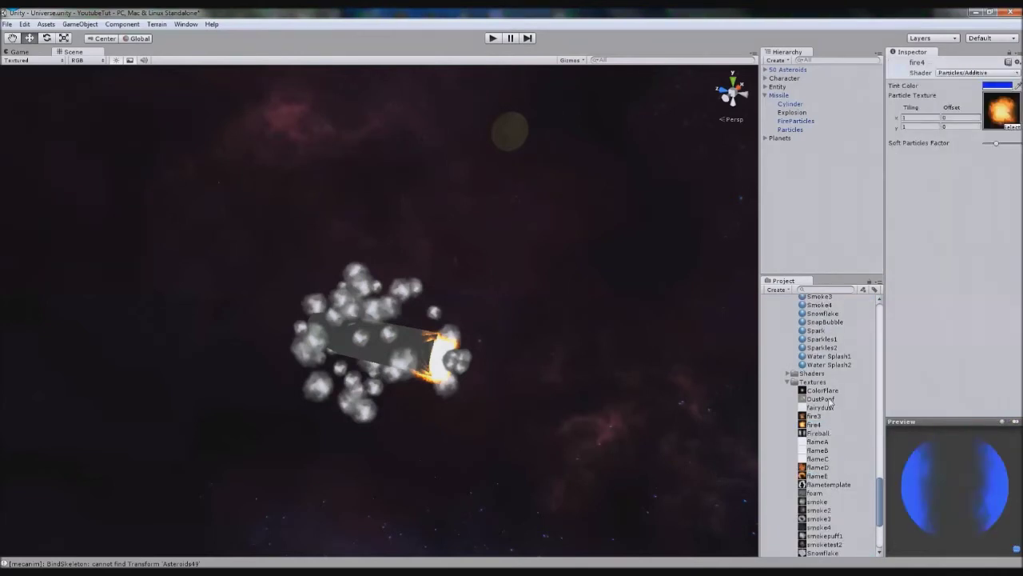
scroll(831, 401, "up", 5)
left_click(815, 323)
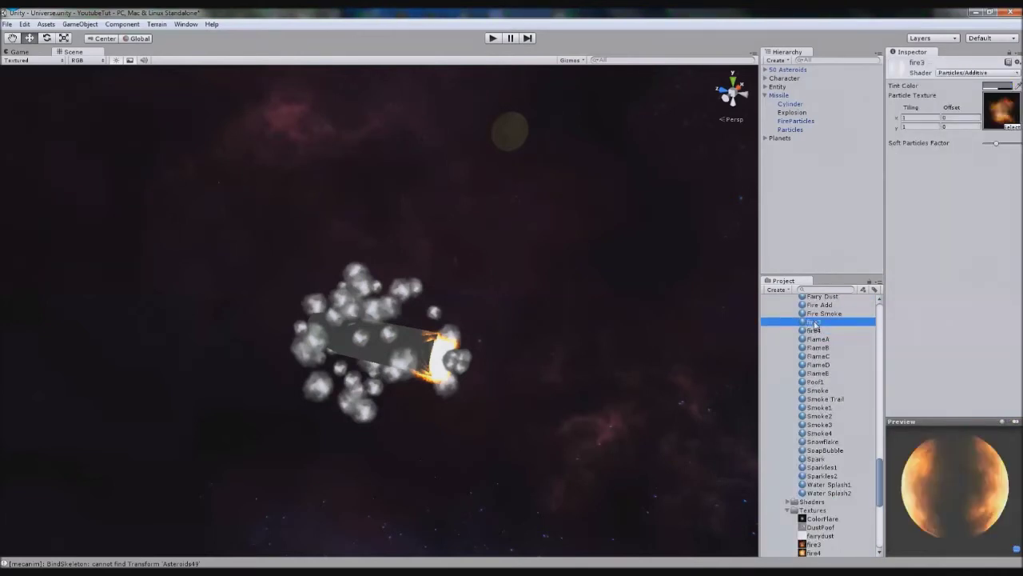
scroll(828, 360, "up", 2)
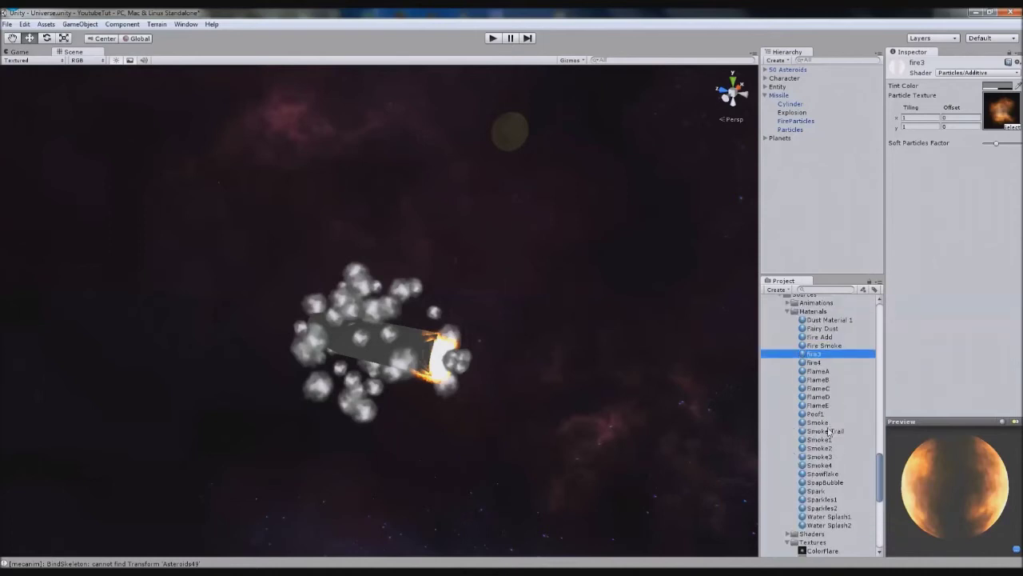
left_click(799, 121)
left_click(799, 105)
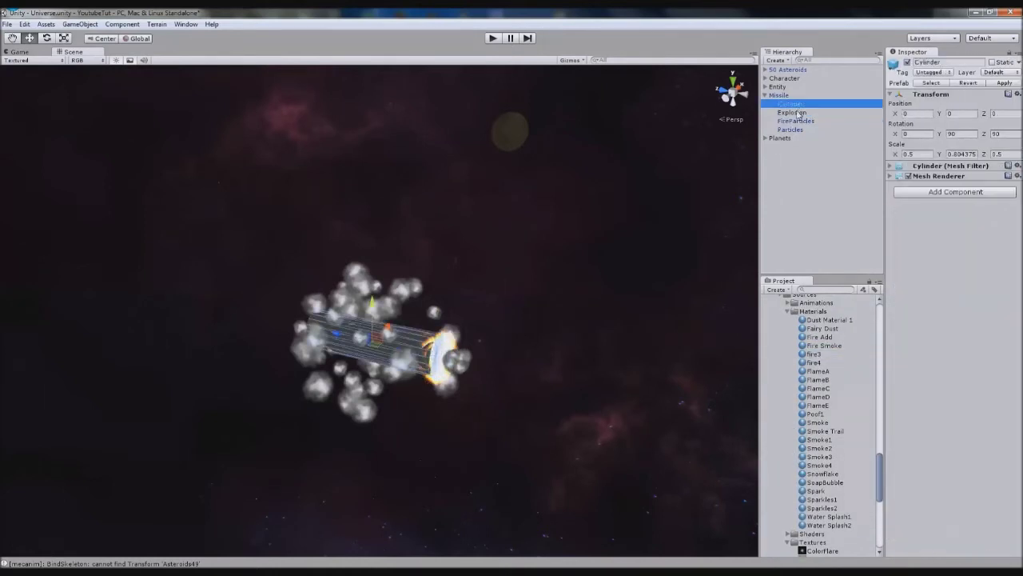
left_click(799, 112)
left_click_drag(814, 353, 980, 552)
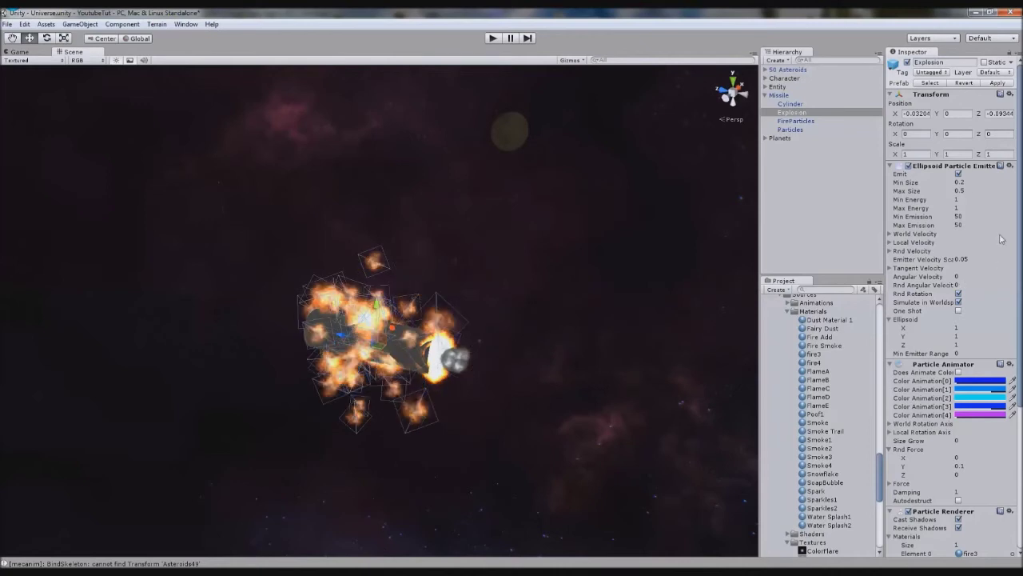
Set the Explosion emitter's Min Energy and Max Energy to 0.8.
left_click(930, 218)
left_click(918, 199)
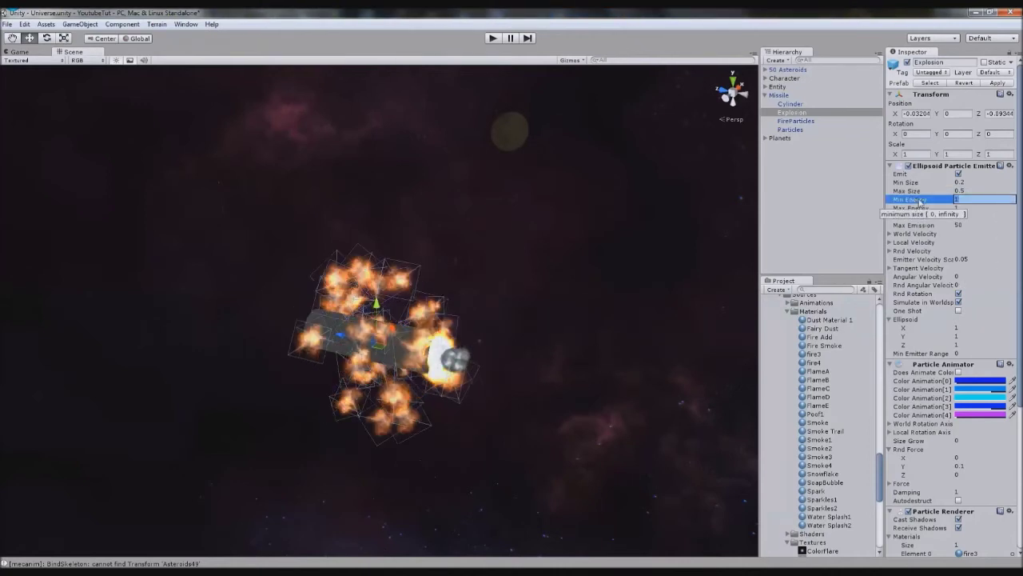
type("0.8")
key("Tab")
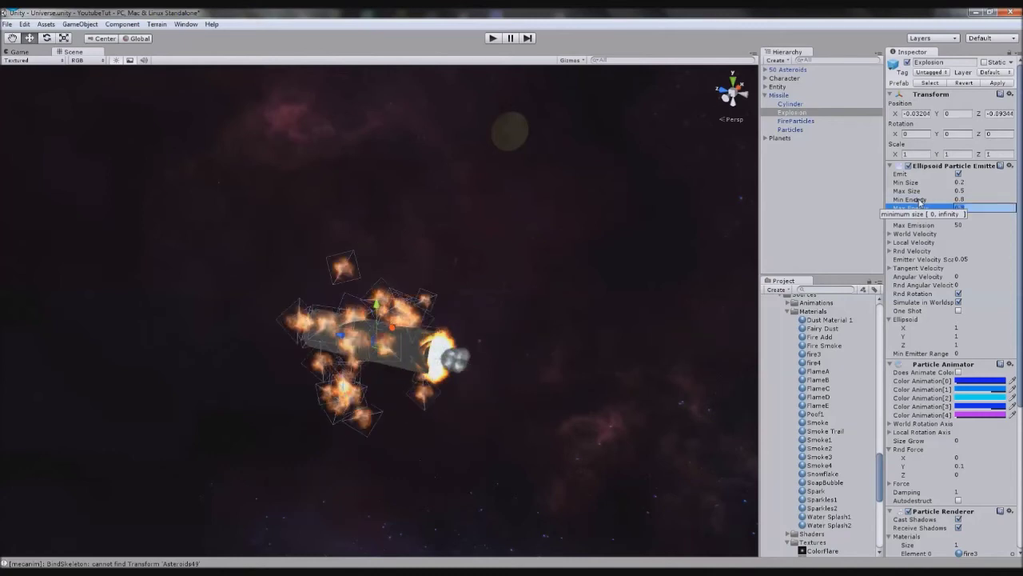
Set the Explosion particle animator's Rnd Force on Y to 1 after trying 0.5, and check the effect around the missile.
scroll(963, 342, "down", 4)
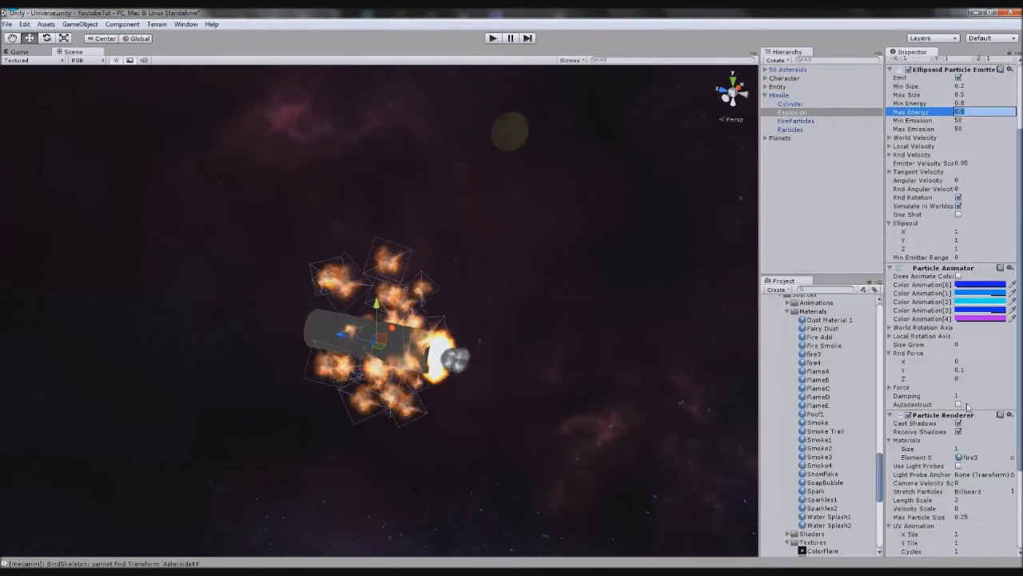
left_click(962, 338)
type("0.5")
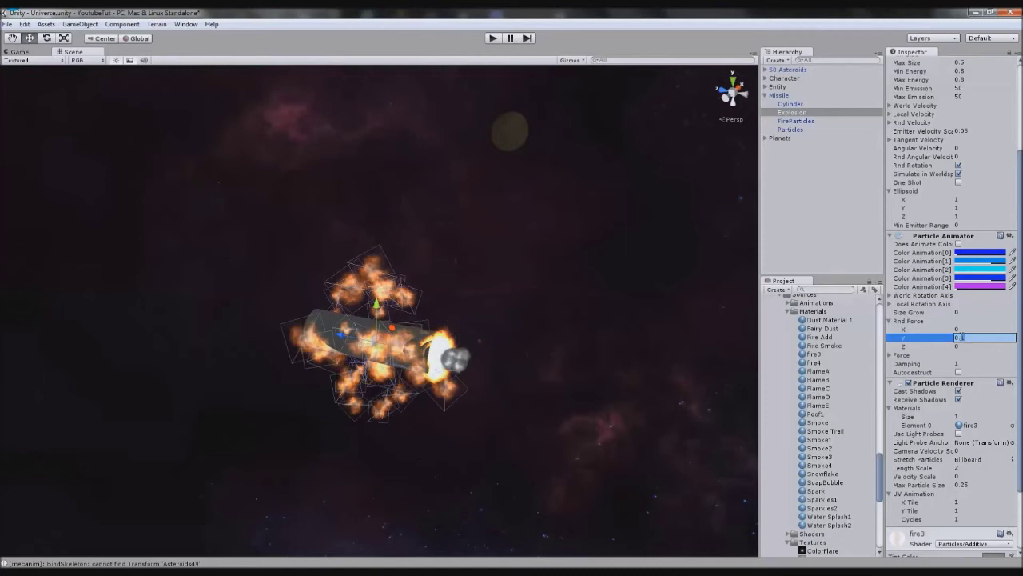
key("Return")
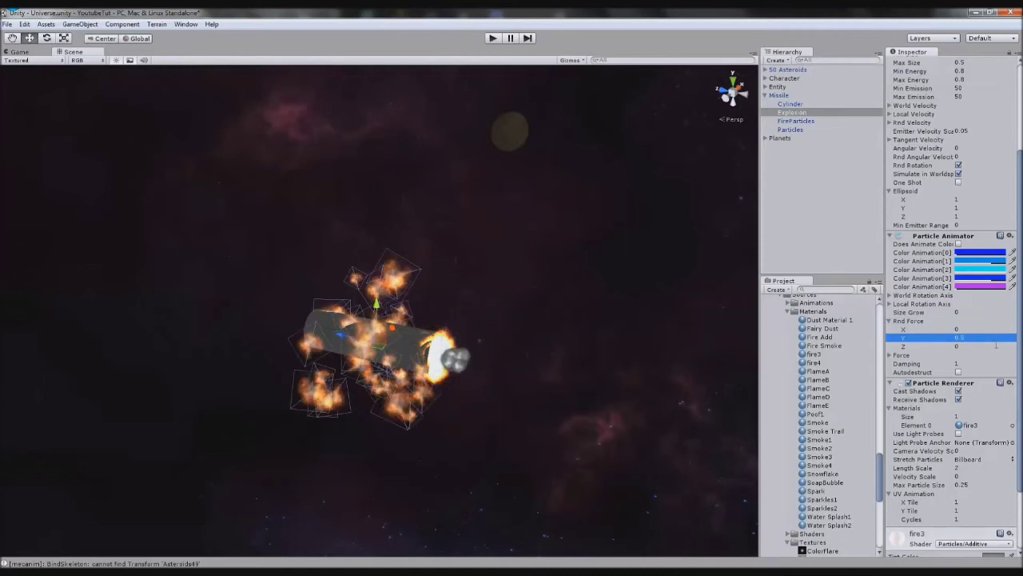
type("1")
key("Return")
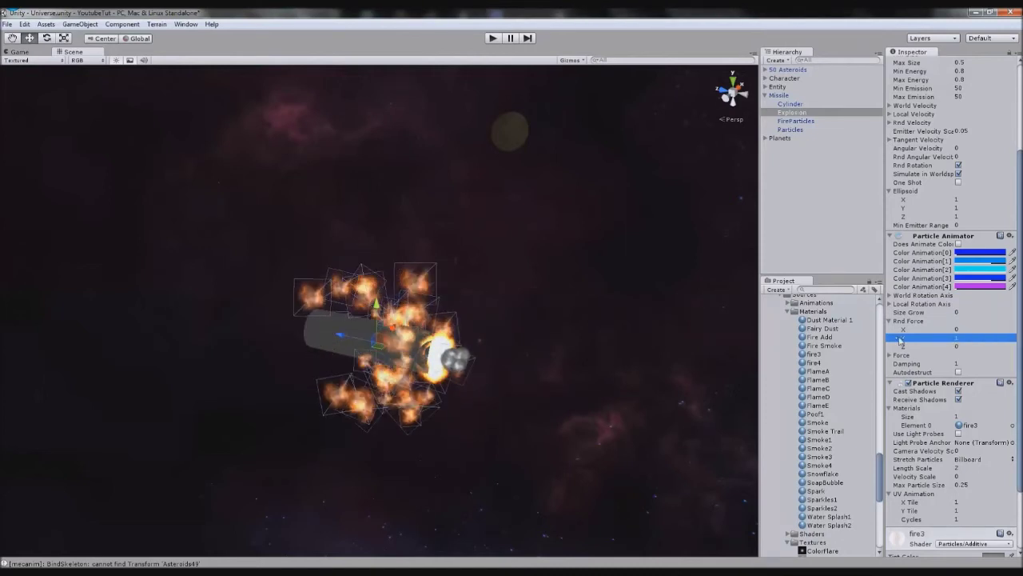
left_click_drag(537, 393, 554, 360, "alt")
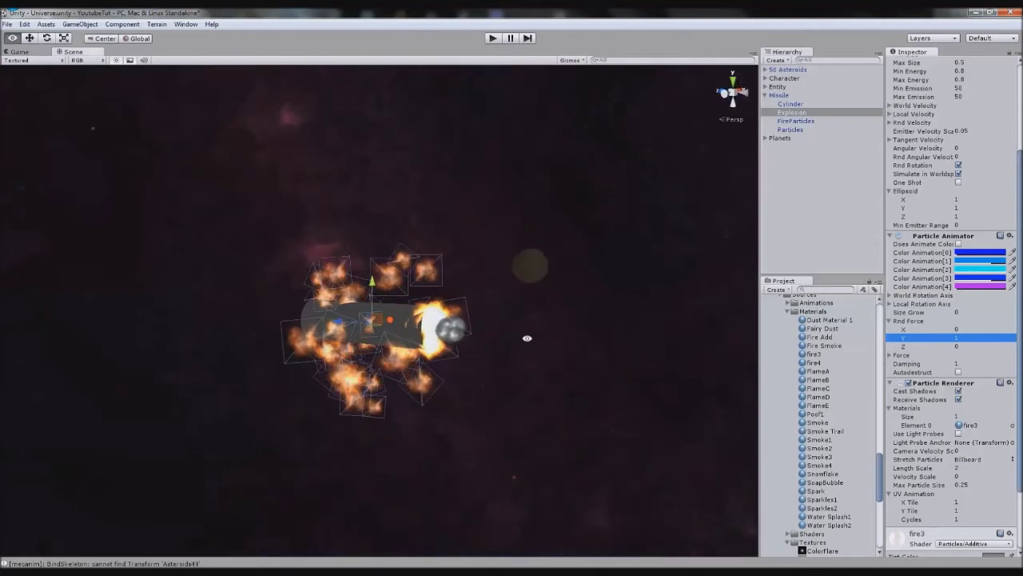
scroll(942, 232, "up", 3)
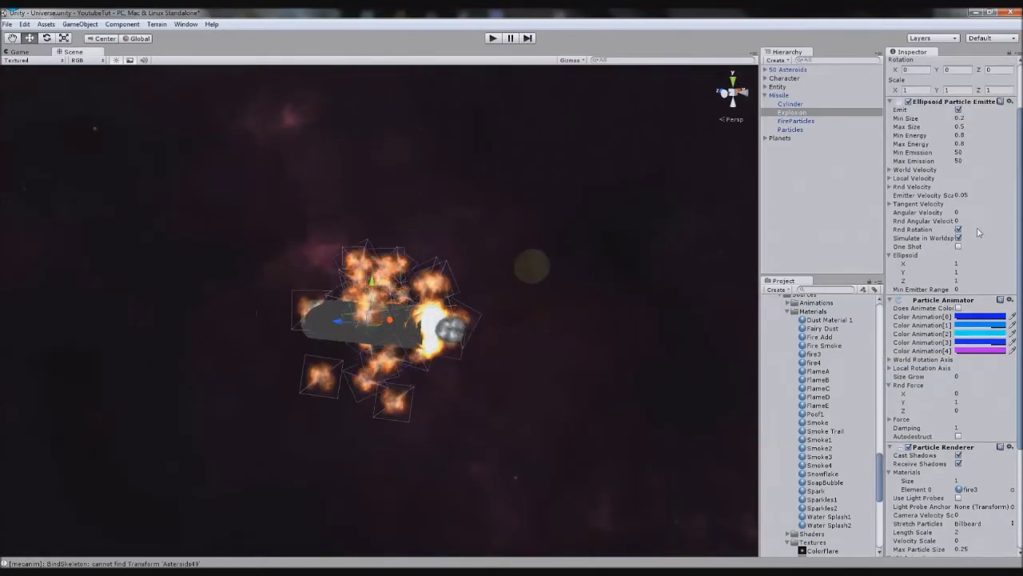
Turn on One Shot for the Explosion emitter and set its Min Energy and Max Energy to 5 after trying 2.
left_click(959, 247)
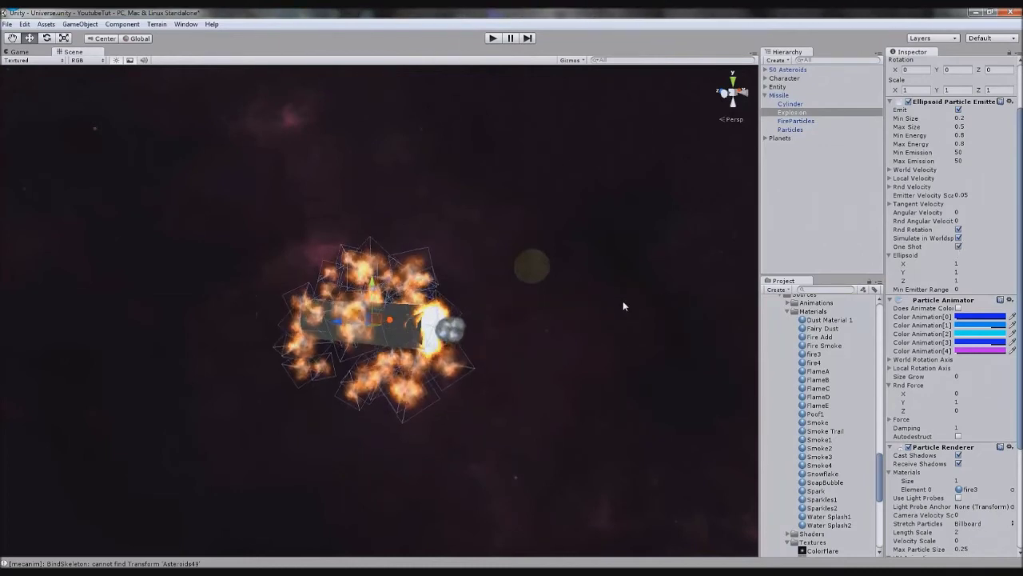
scroll(969, 206, "up", 3)
left_click(928, 200)
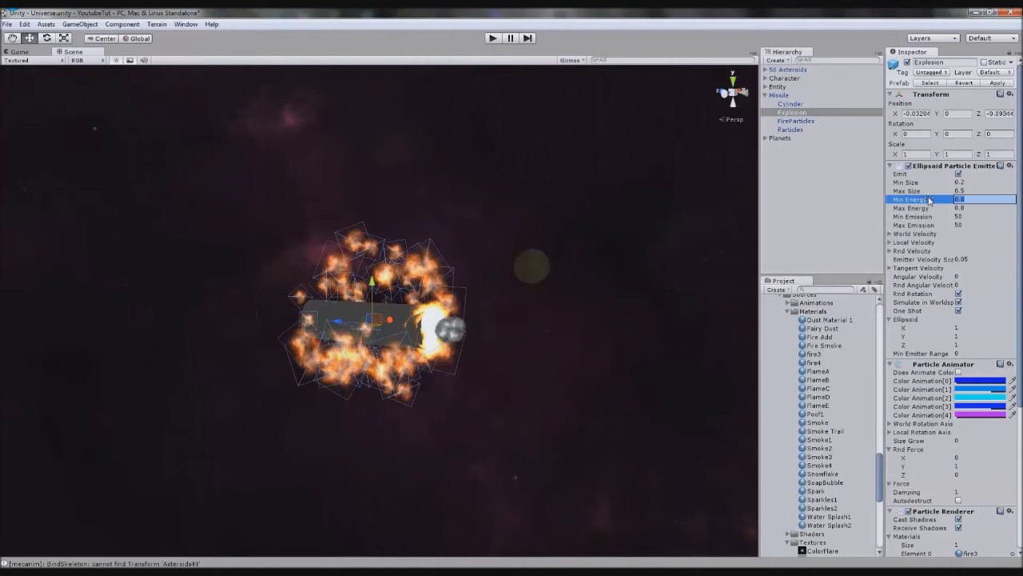
type("2")
key("Tab")
type("2")
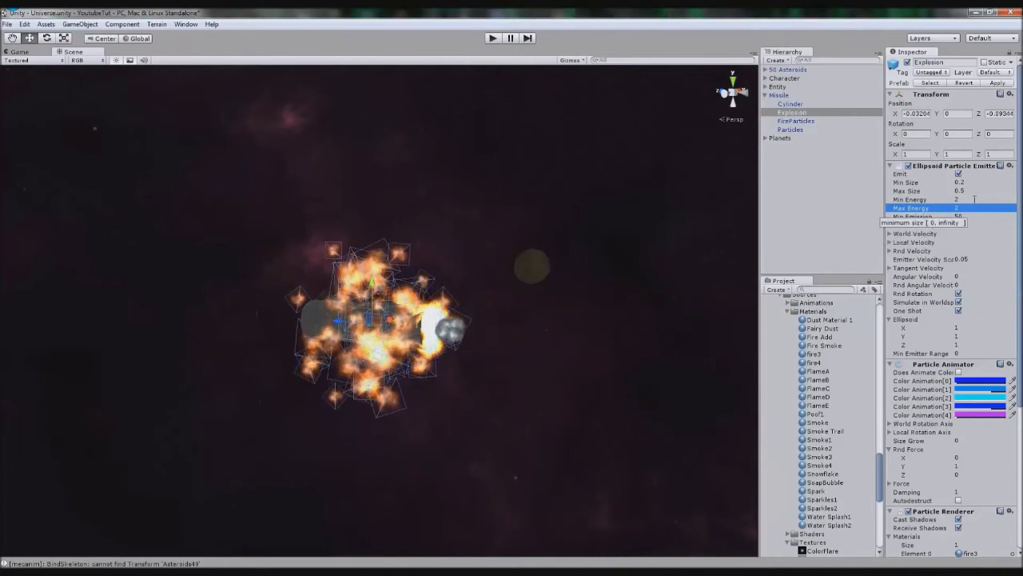
left_click_drag(969, 208, 882, 209)
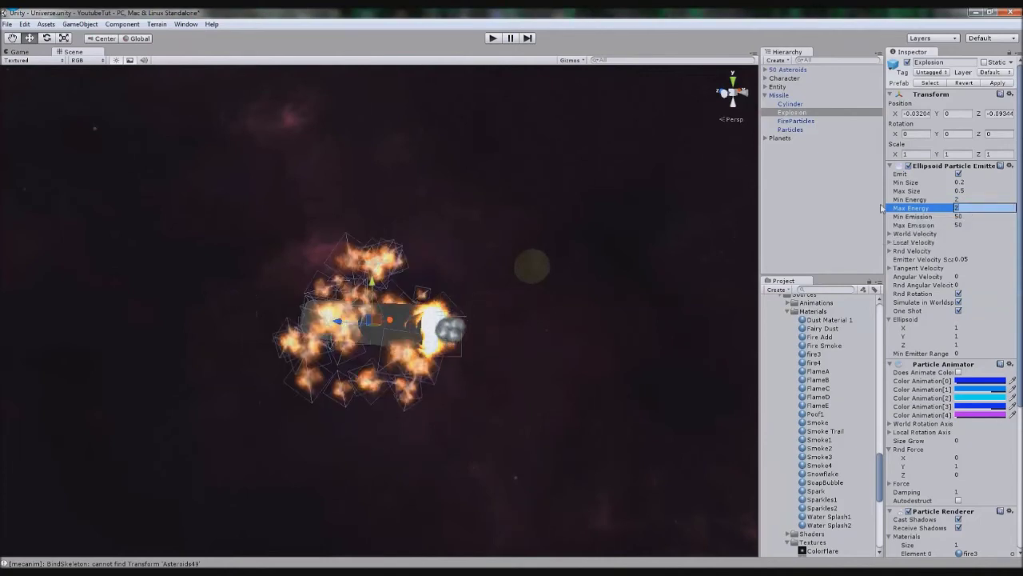
type("5")
key("Return")
left_click(967, 199)
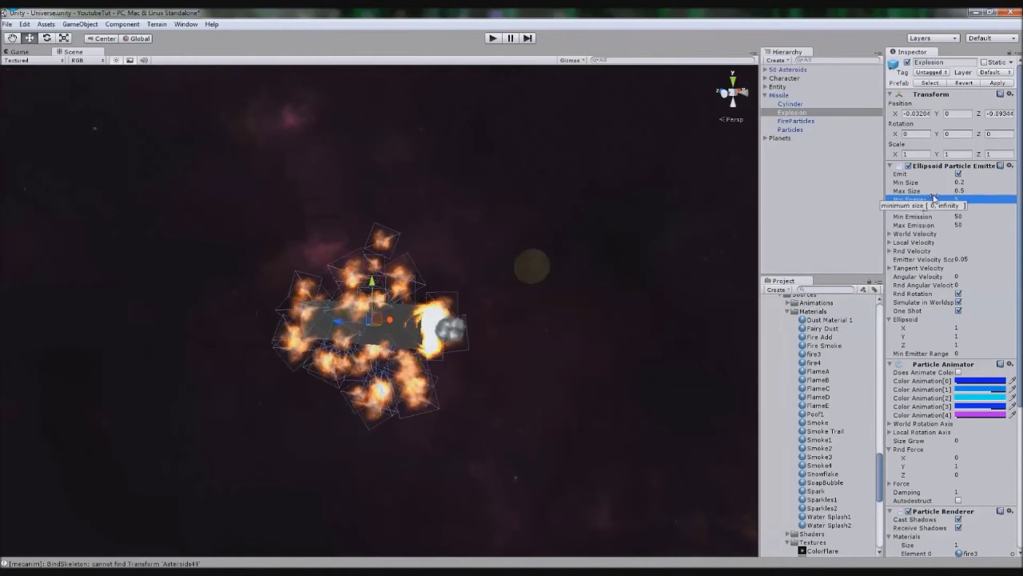
Set the Explosion emitter's Min Emission and Max Emission to 100, Max Size to 0.7 and Min Size to 0.4.
left_click(938, 217)
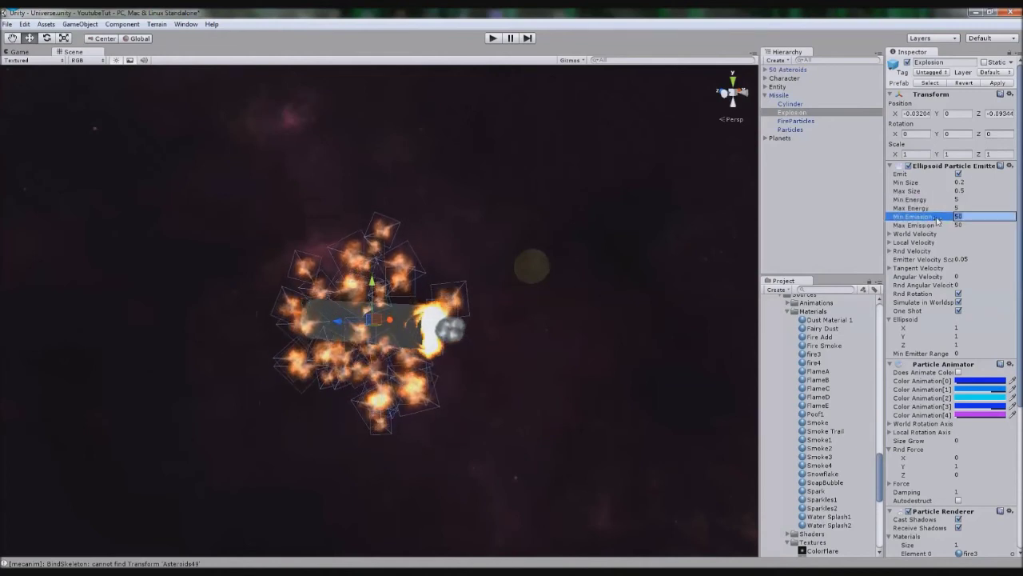
type("100")
key("Tab")
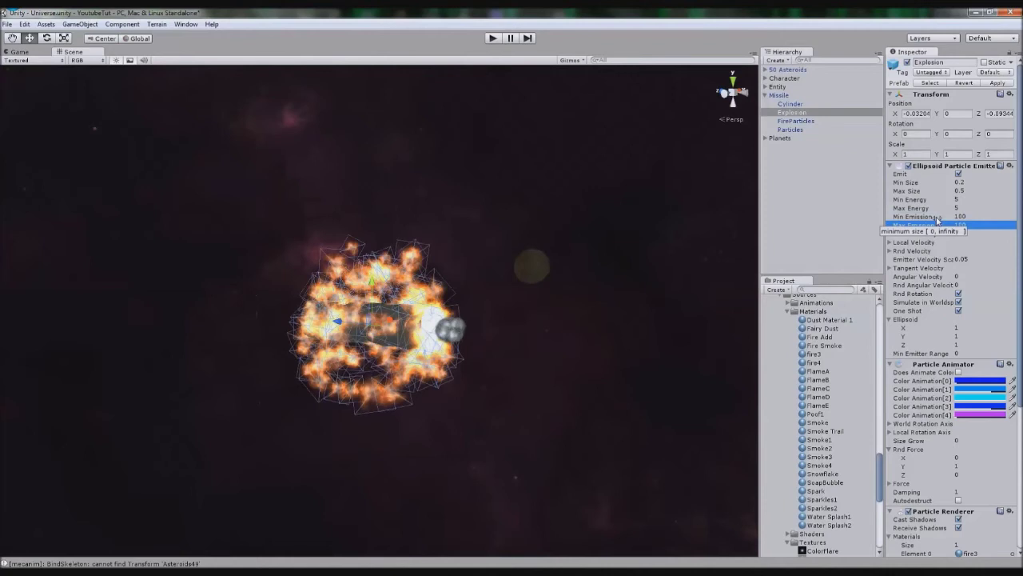
left_click(963, 190)
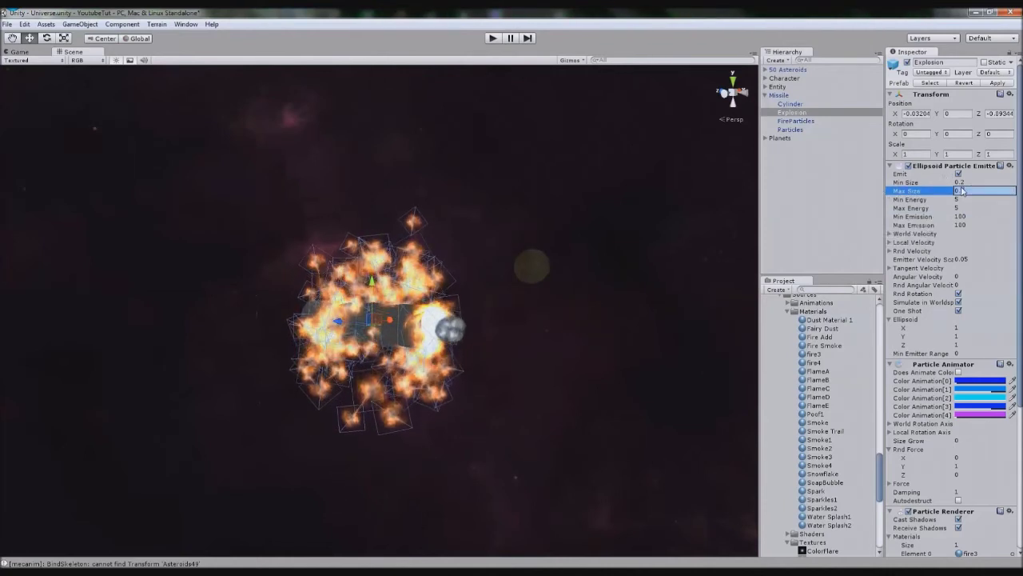
left_click(964, 182)
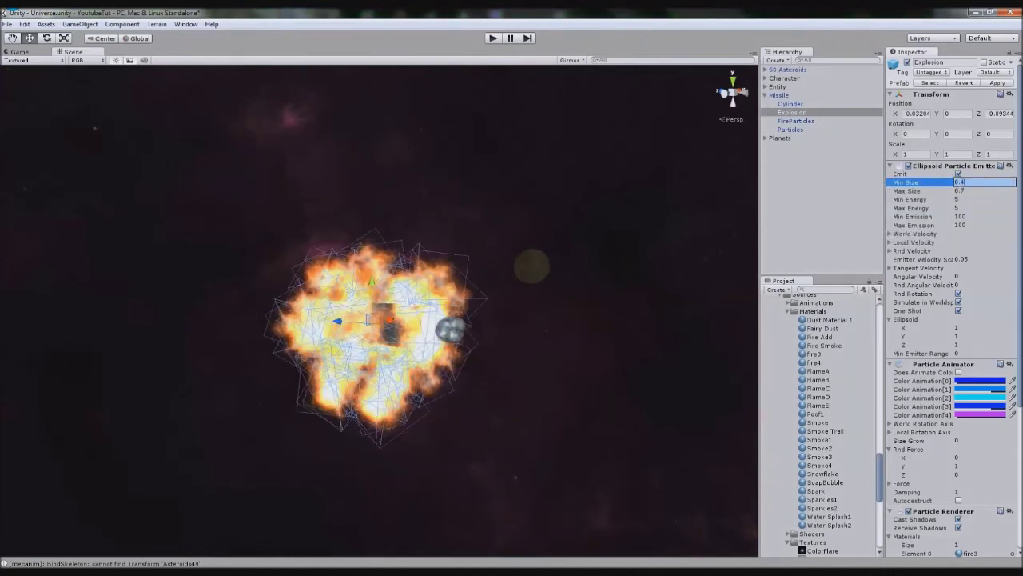
key("Return")
left_click_drag(672, 257, 642, 280, "alt")
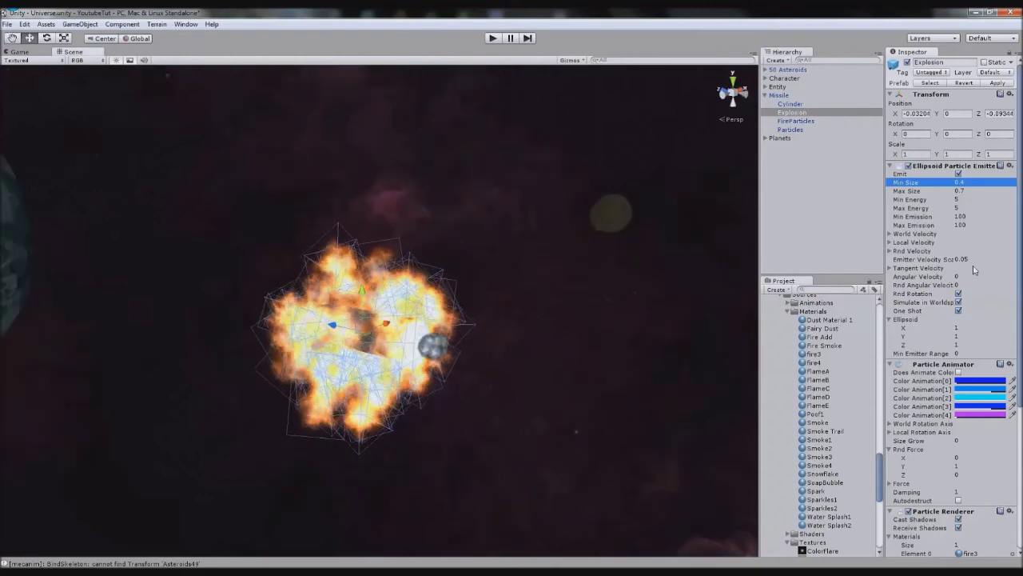
Turn off One Shot for the Explosion emitter and disable the object's Particle Renderer.
left_click(959, 313)
left_click_drag(579, 317, 548, 221, "alt")
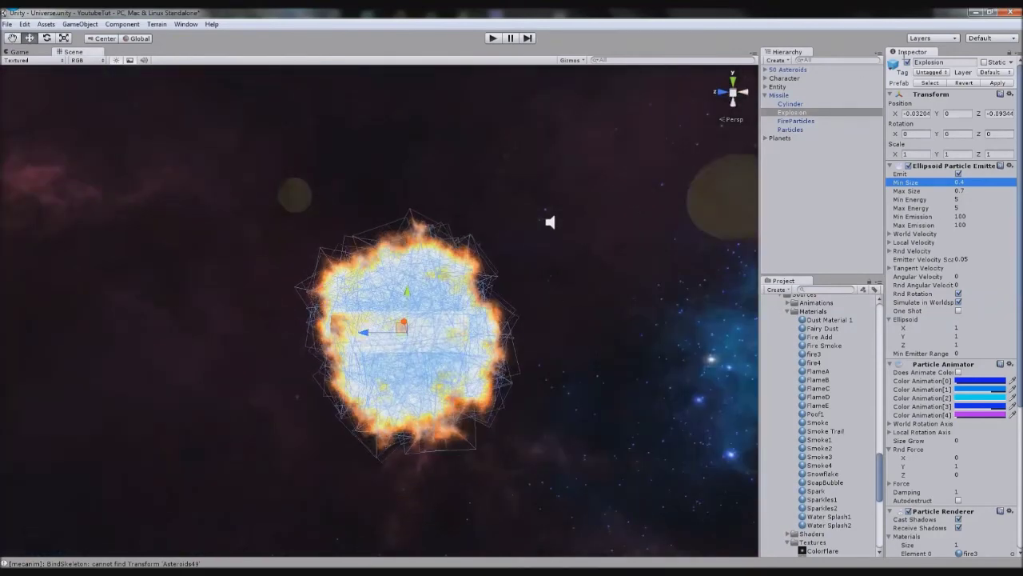
left_click(907, 62)
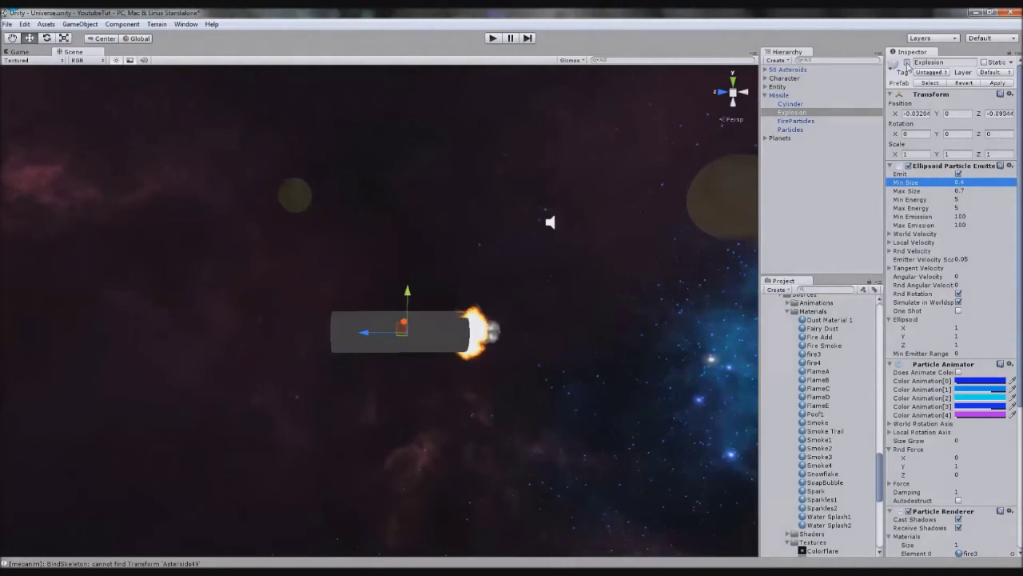
left_click(906, 63)
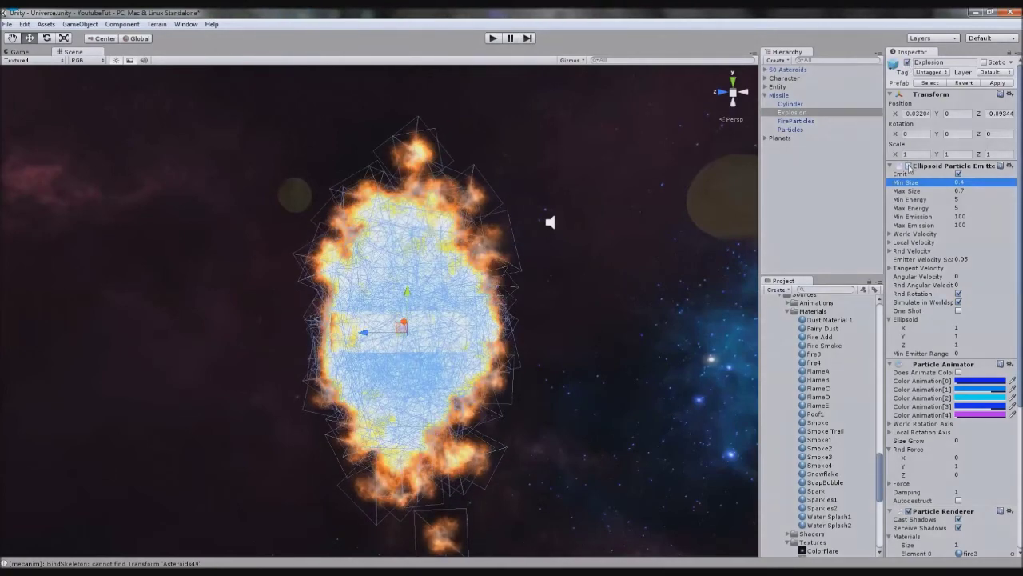
scroll(909, 167, "down", 3)
left_click(908, 383)
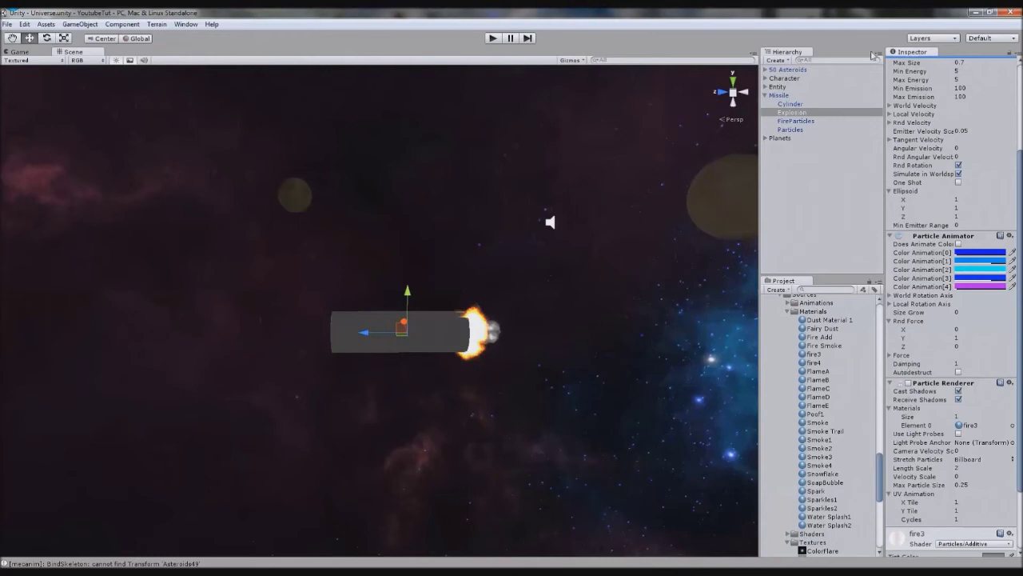
Try the Bullet_Destroy script on the Explosion object with a Bullet Life of 1, and remove the component again.
left_click(815, 111)
scroll(916, 349, "down", 3)
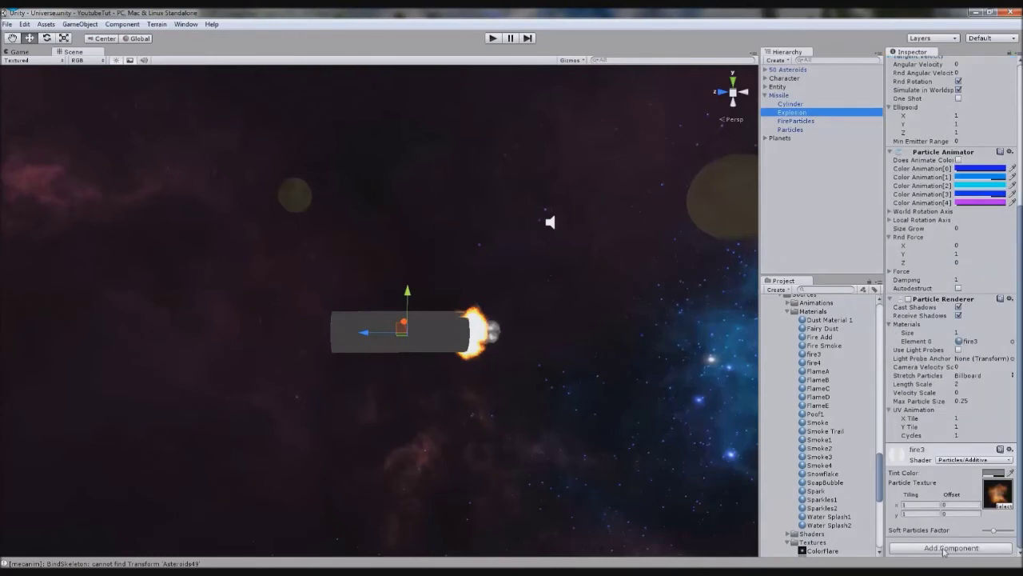
left_click(945, 548)
type("bull")
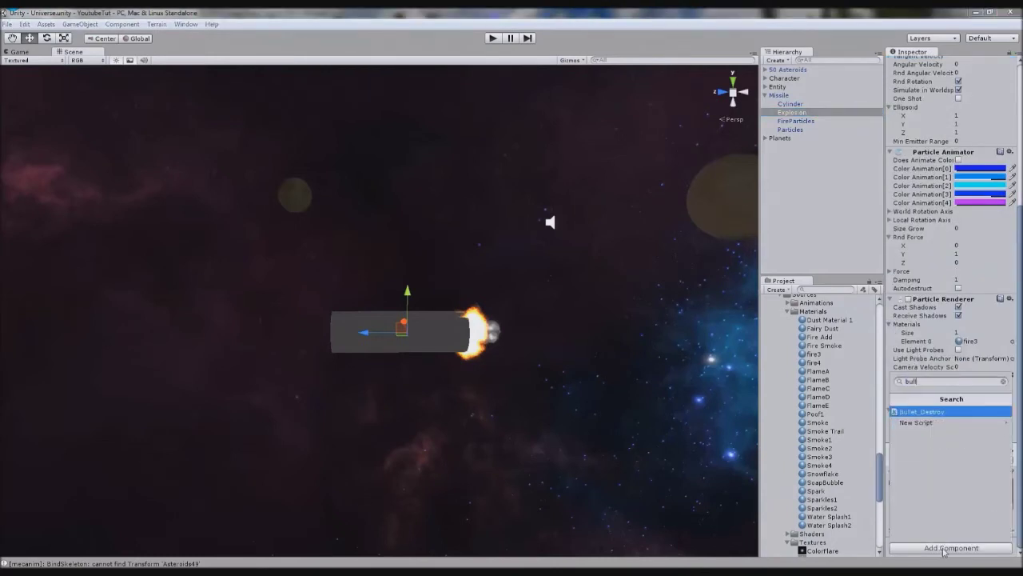
left_click(934, 411)
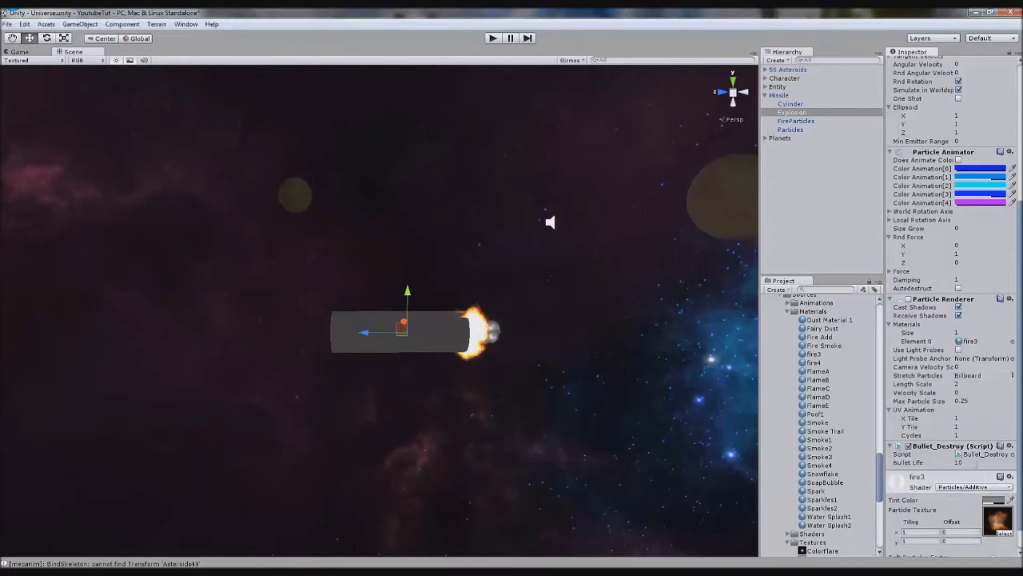
left_click(932, 464)
type("1")
key("Return")
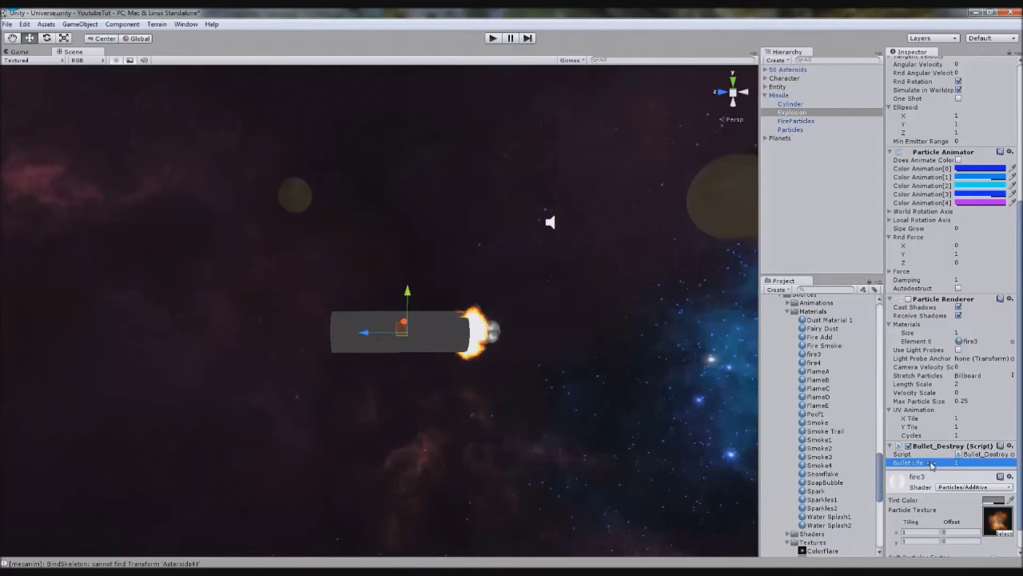
left_click(1011, 446)
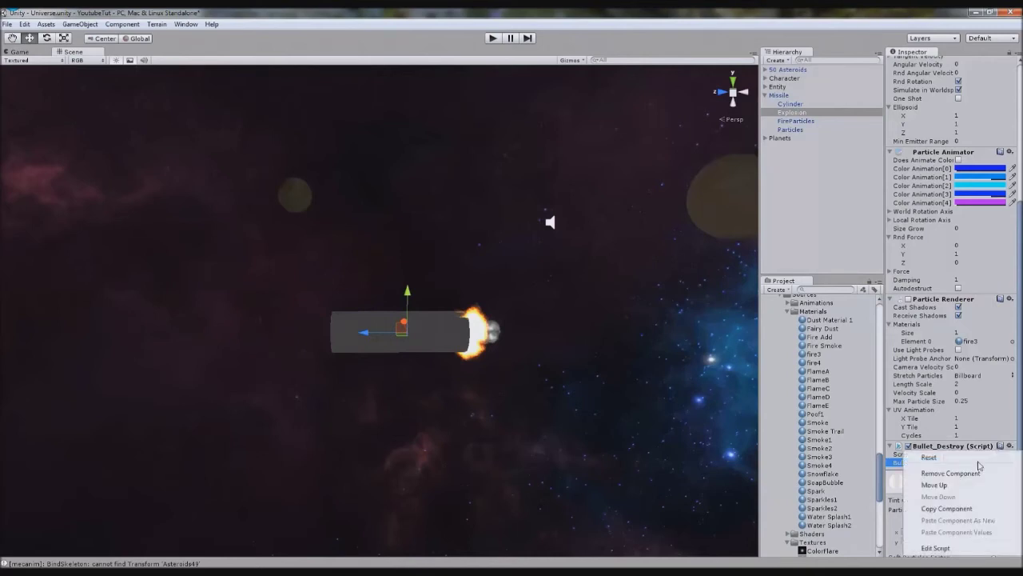
left_click(977, 471)
Add the Fading_Destroy script to the Explosion object and open its Timer value for editing.
left_click(924, 550)
type("fade")
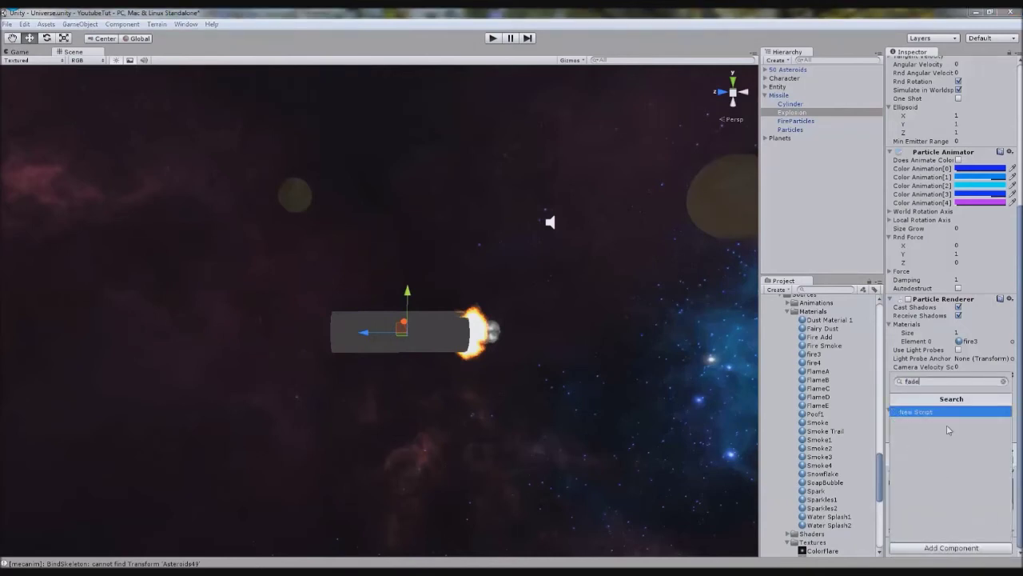
key("Return")
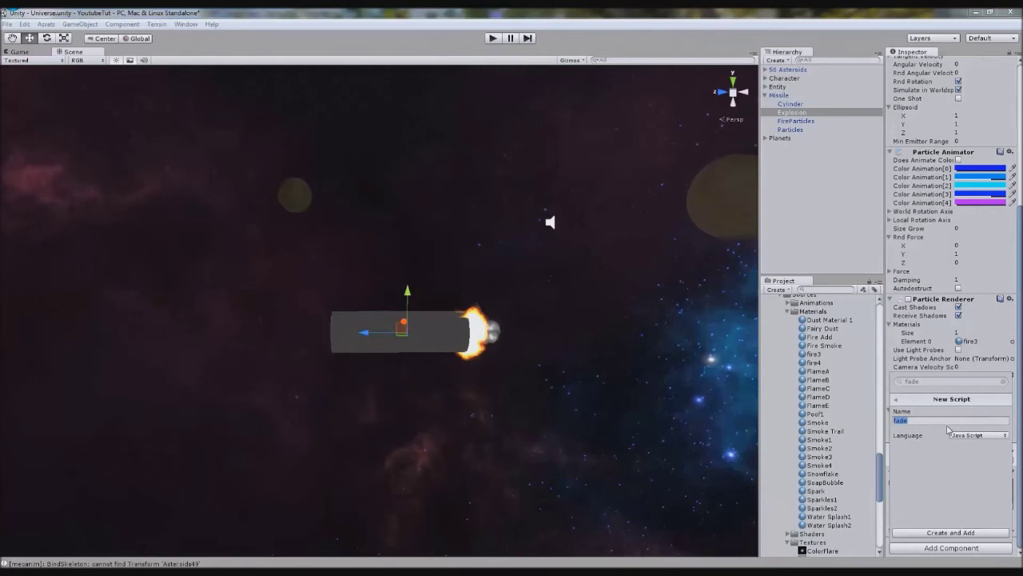
key("Escape")
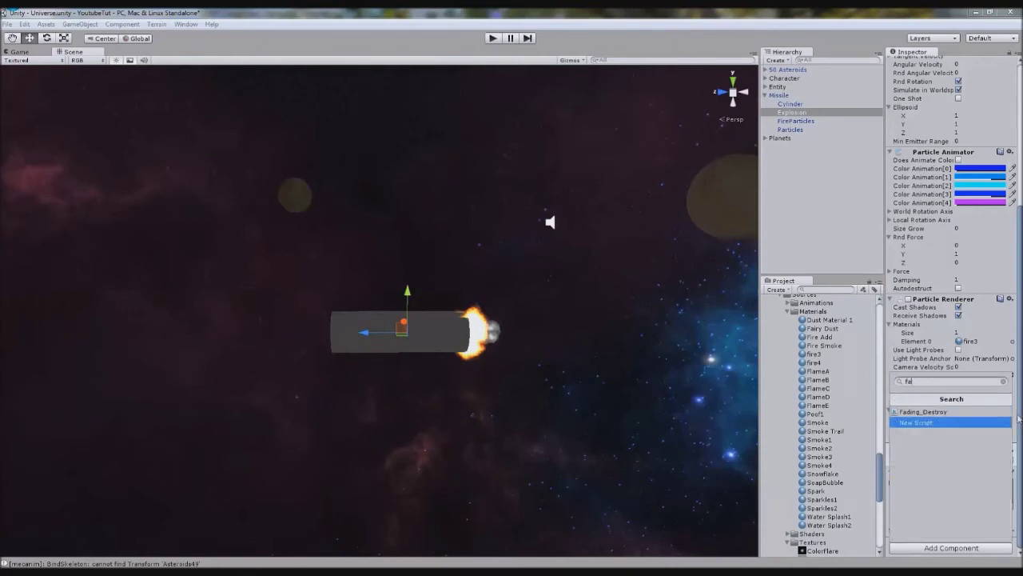
key("BackSpace")
key("Return")
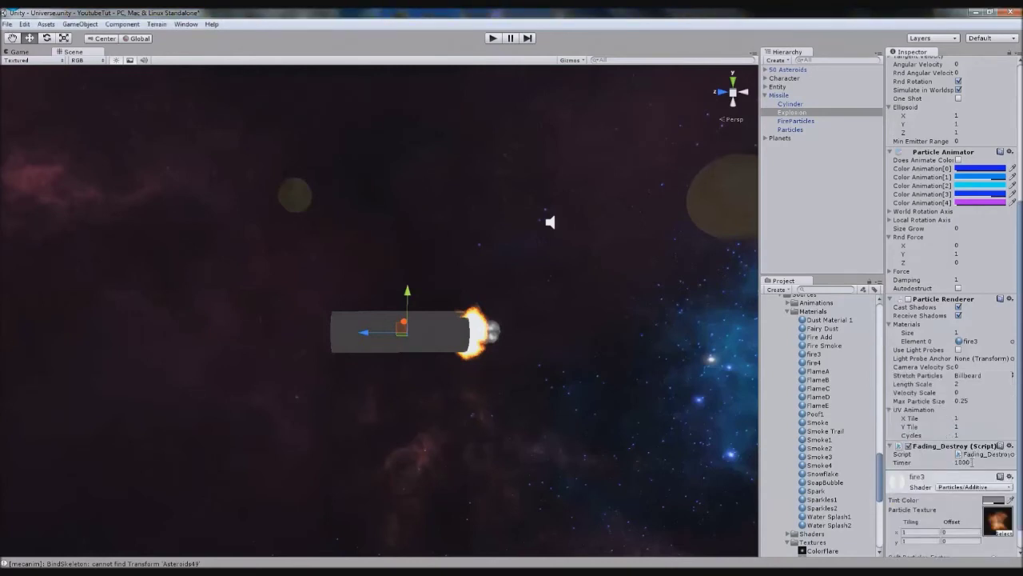
left_click(964, 463)
left_click_drag(980, 462, 927, 463)
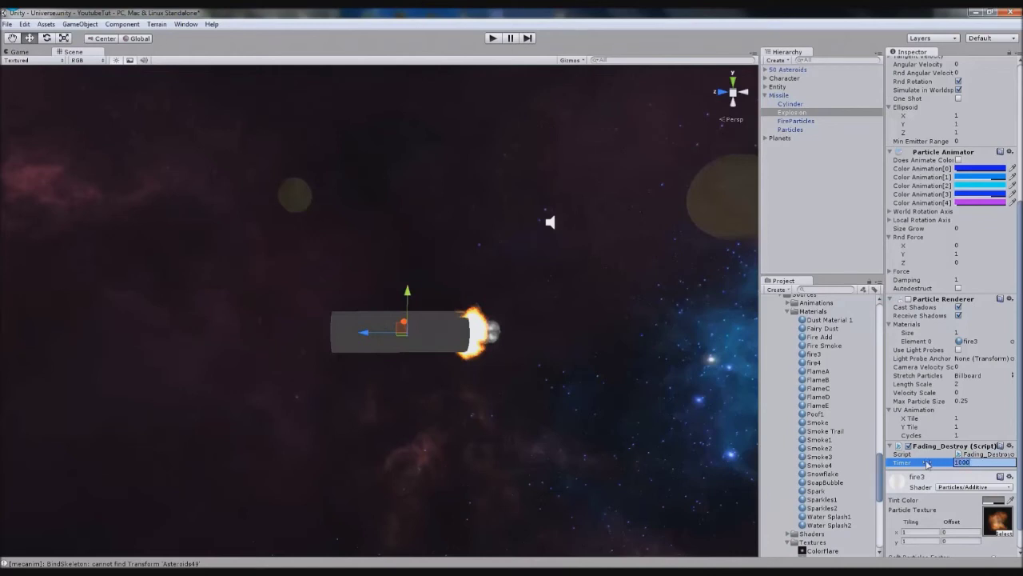
scroll(956, 389, "up", 5)
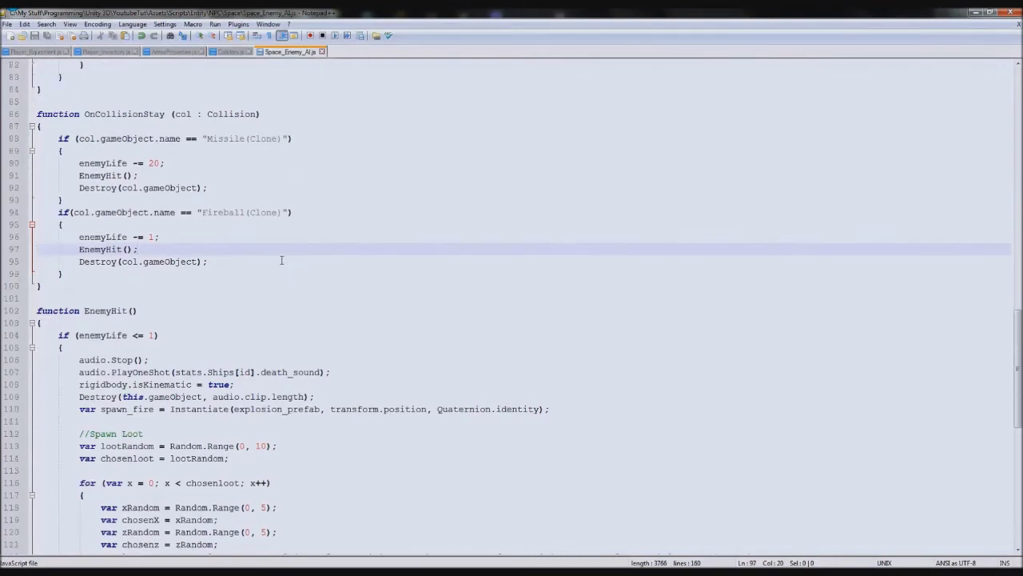
In Space_Enemy_AI.js in Notepad++, start the line col.gameObject.transform.Find( above enemyLife -= 20 in OnCollisionStay's Missile(Clone) block.
left_click_drag(90, 177, 182, 206)
left_click(254, 211)
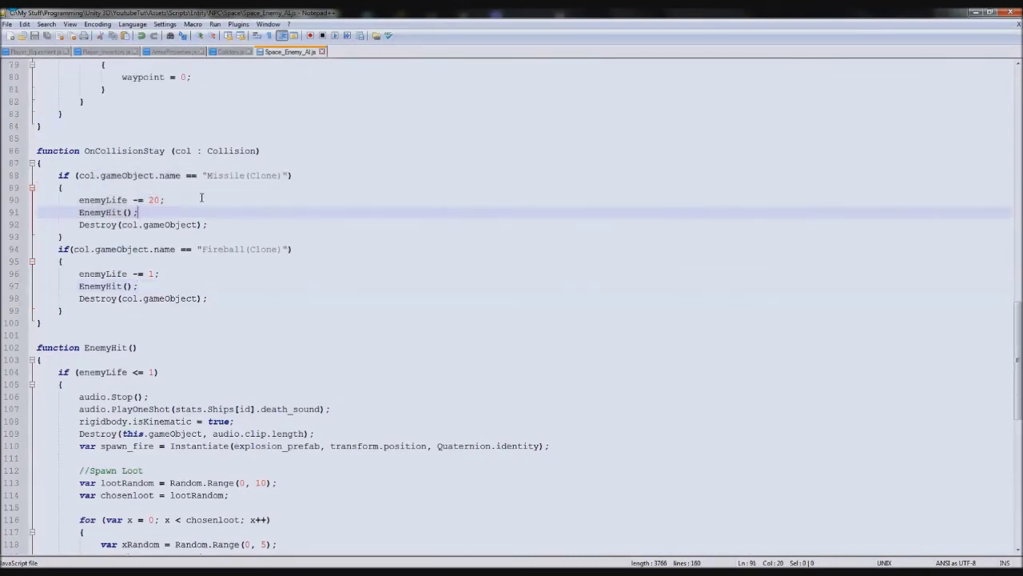
left_click(190, 192)
key("Return")
key("Tab")
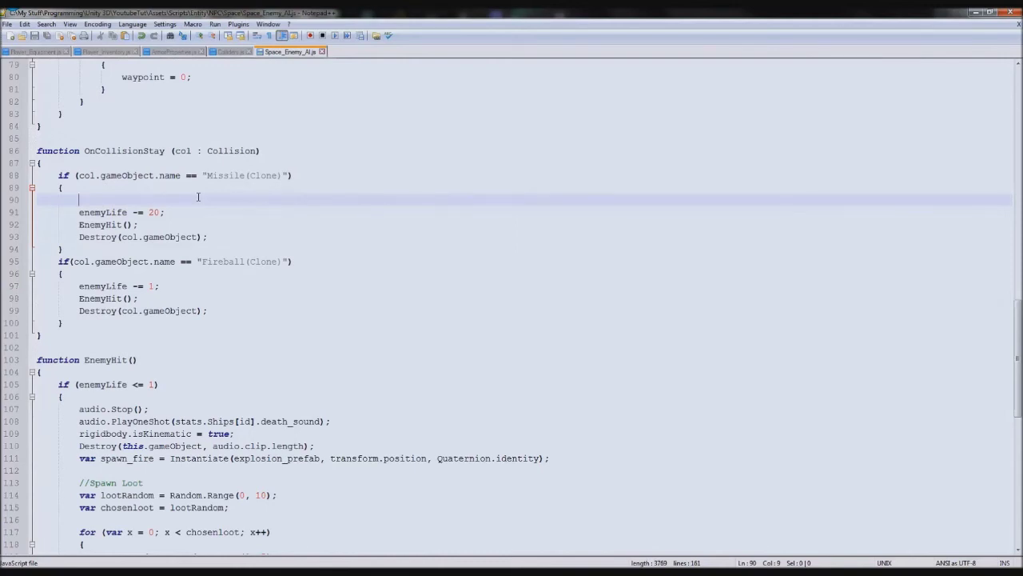
type("col.")
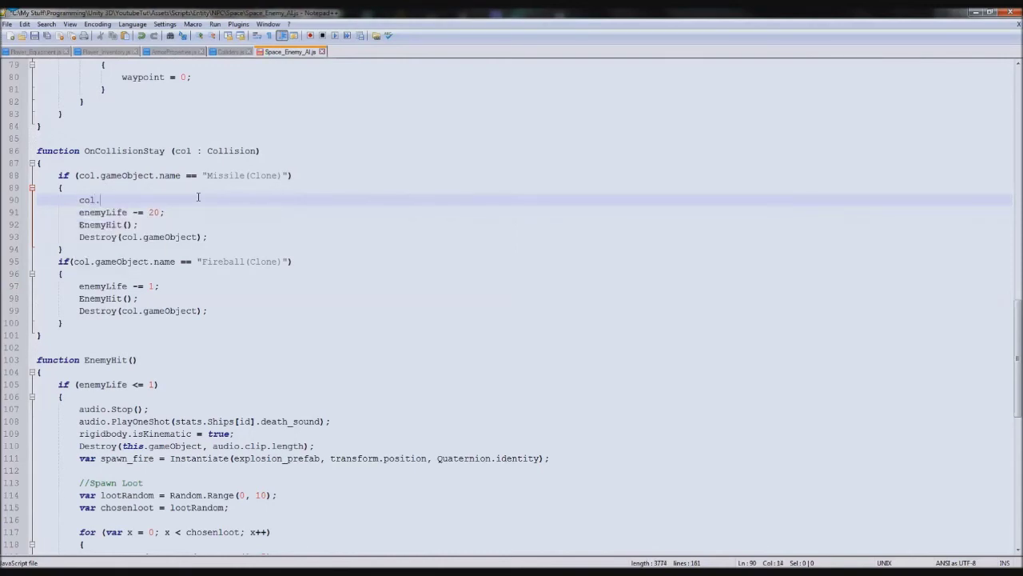
type("gameObject.transform.Find(")
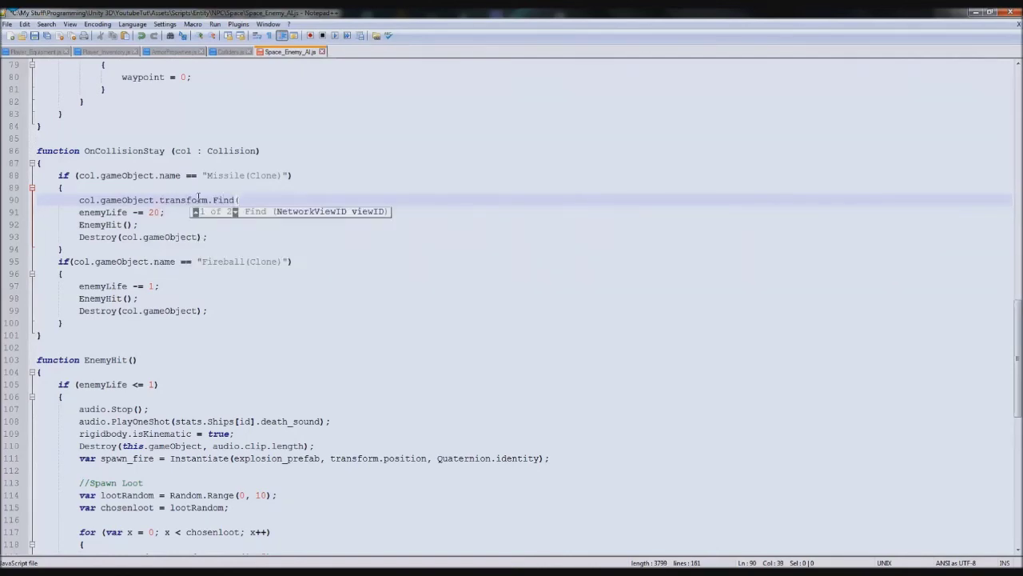
Shrink the code editor window so Unity's Hierarchy and Inspector show beside it, and enlarge the code text.
left_click_drag(307, 14, 1, 24)
left_click_drag(507, 155, 678, 159)
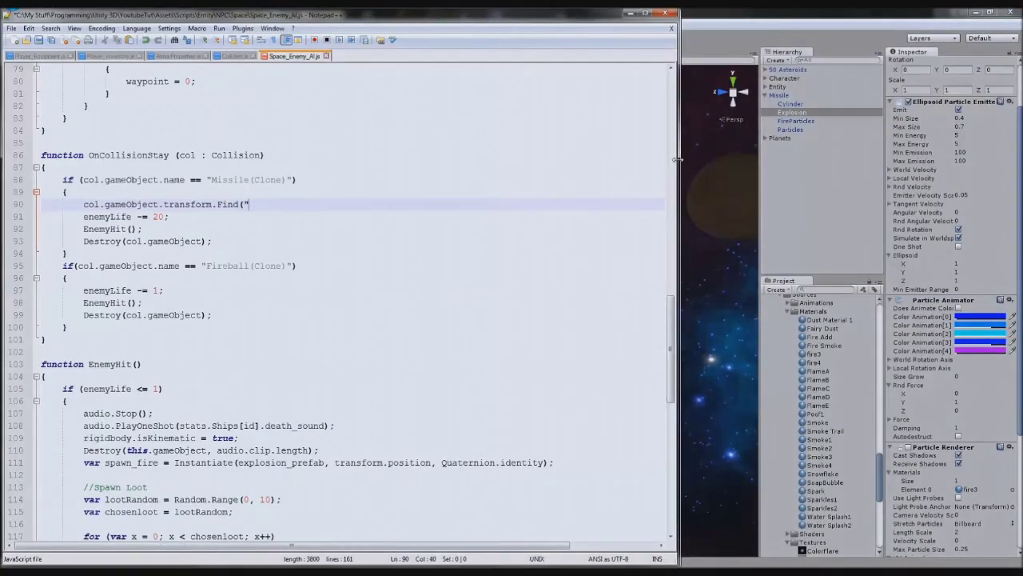
scroll(458, 194, "up", 3, "ctrl")
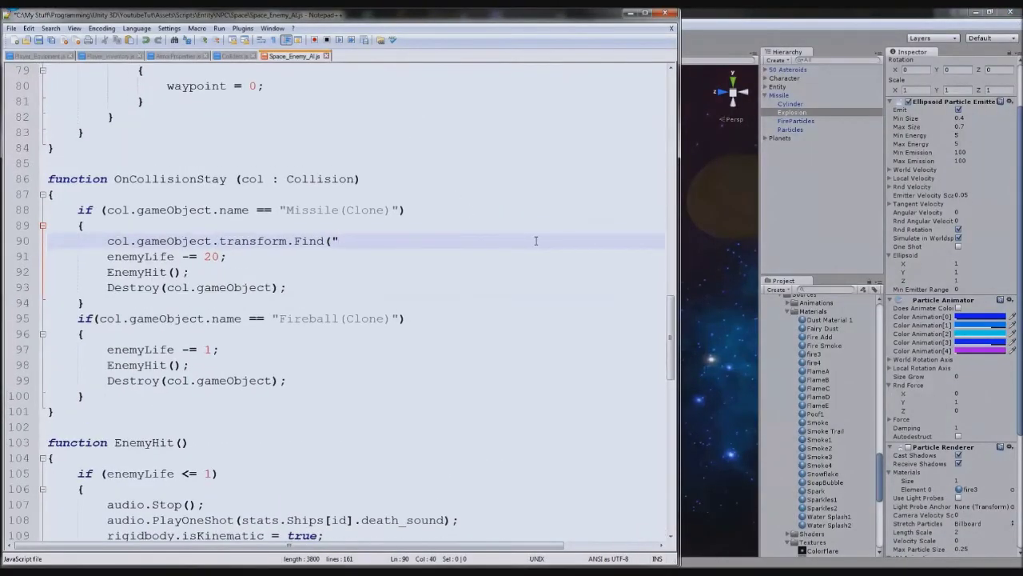
Complete the lookup in the Missile(Clone) block as Find("Explosion").gameObject.
type("Ex")
key("BackSpace")
key("BackSpace")
key("BackSpace")
key("BackSpace")
key("BackSpace")
key("BackSpace")
type("plosion\").gamEO")
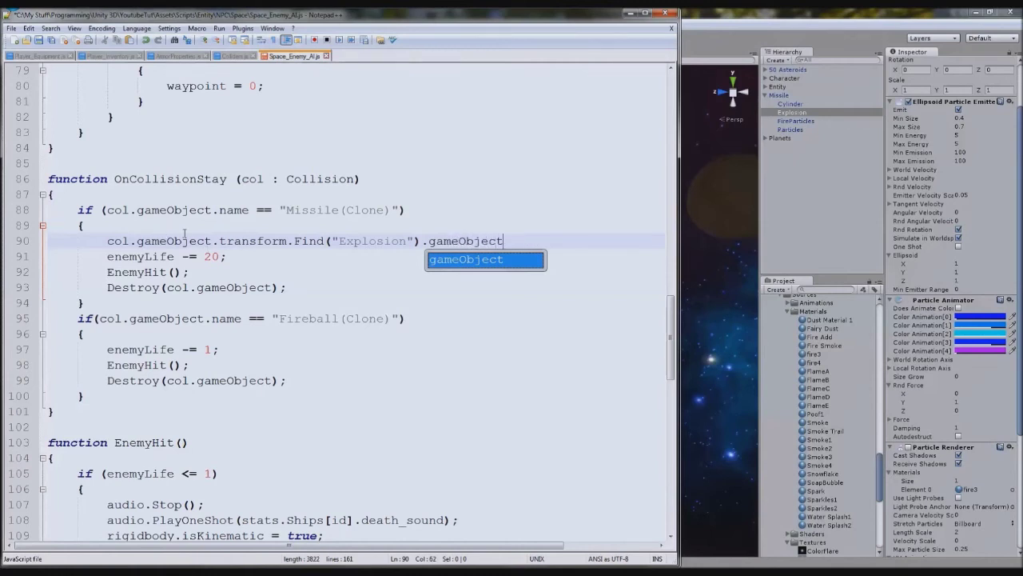
Complete the Explosion lookup line in the Missile(Clone) block with .GetComponent(ParticleRenderer).enabled = true;.
left_click_drag(248, 241, 521, 237)
left_click(548, 236)
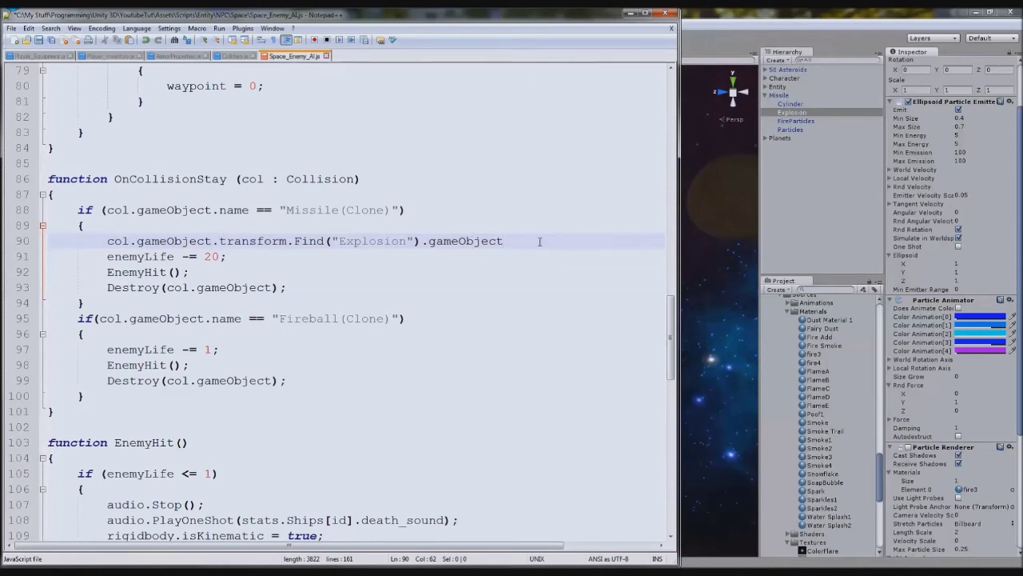
type(".GetCom")
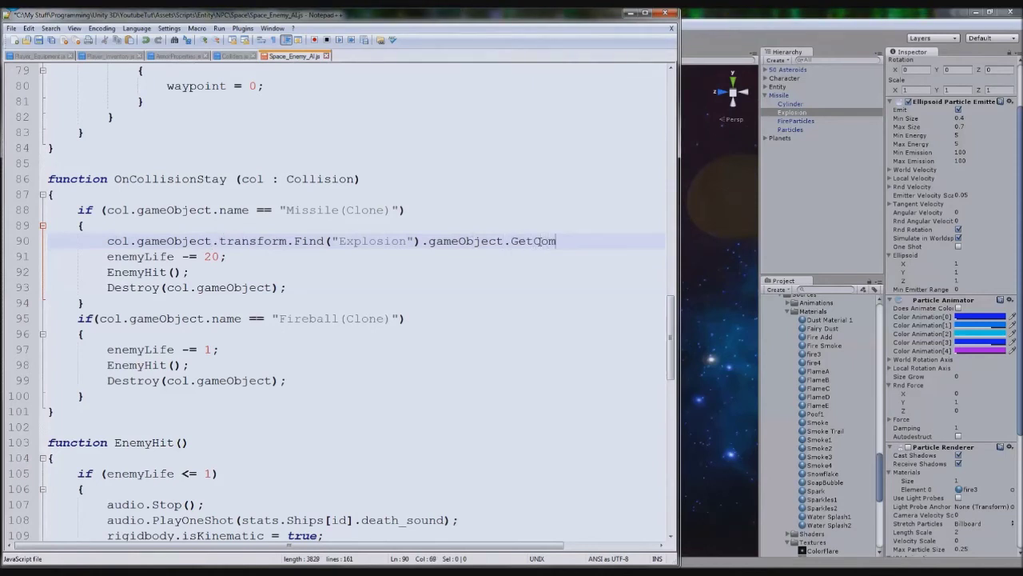
type("ponent(")
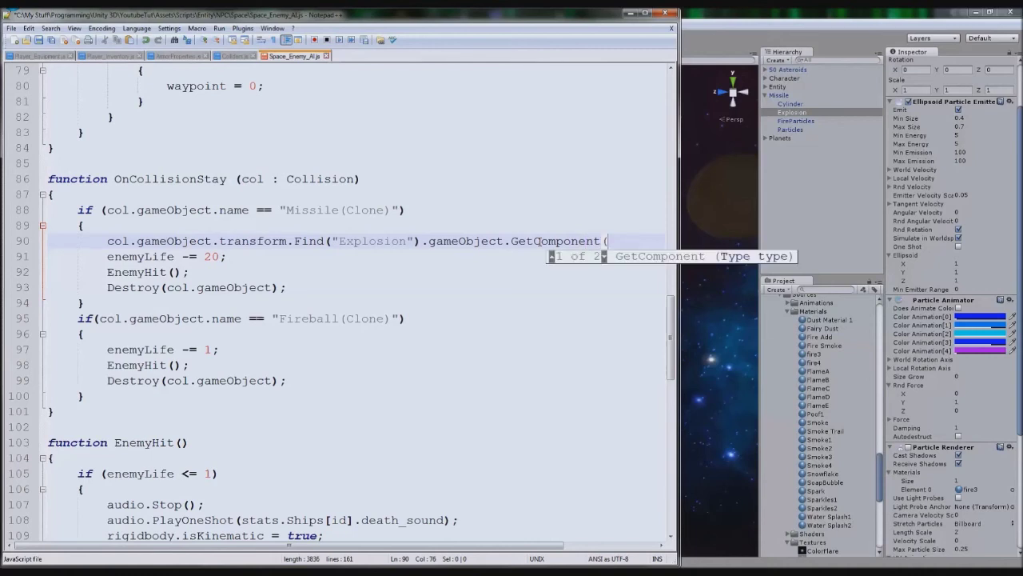
type("ParticleRender)")
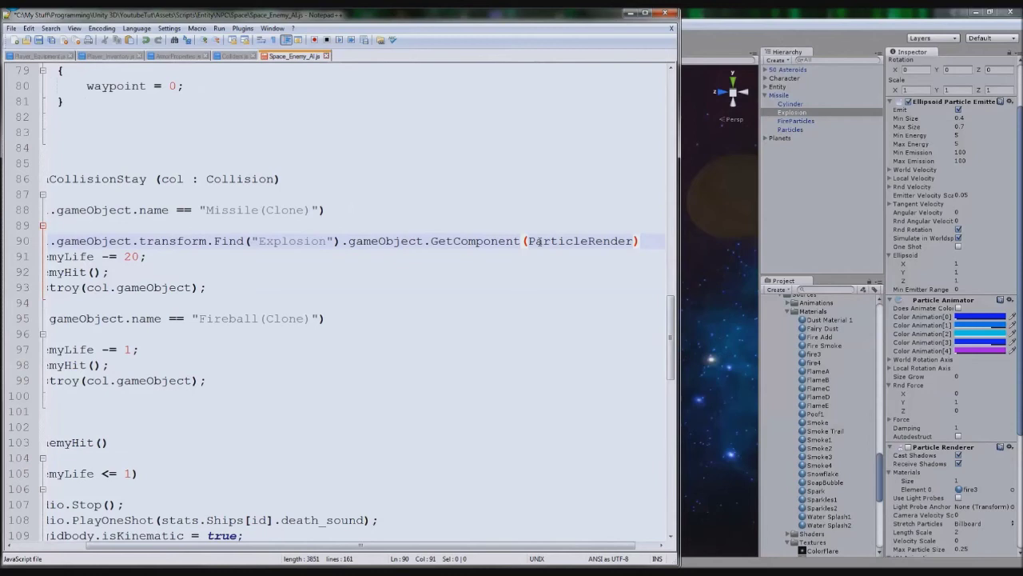
key("Left")
type("er")
key("Right")
type(".ena")
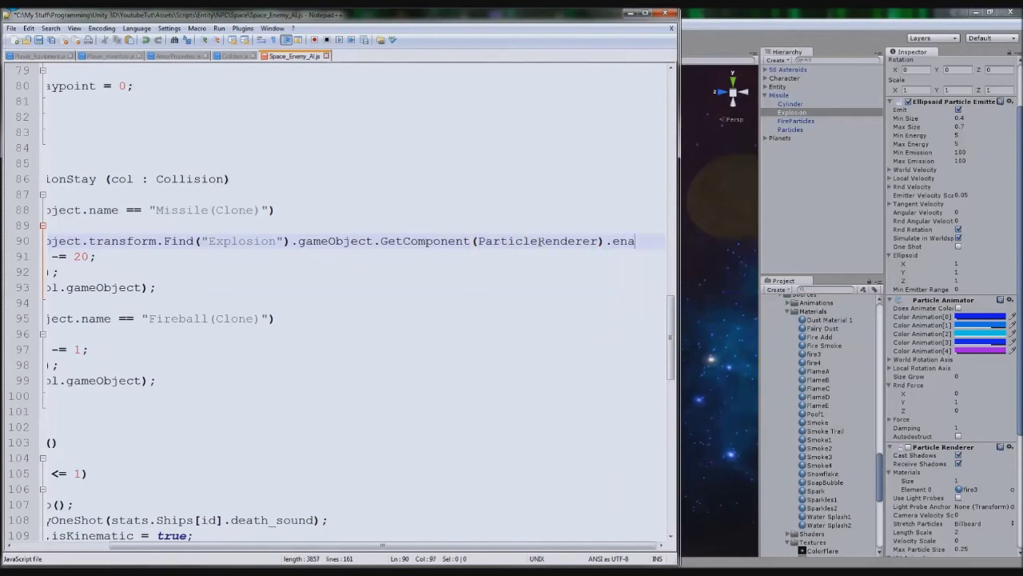
type("abled = true;")
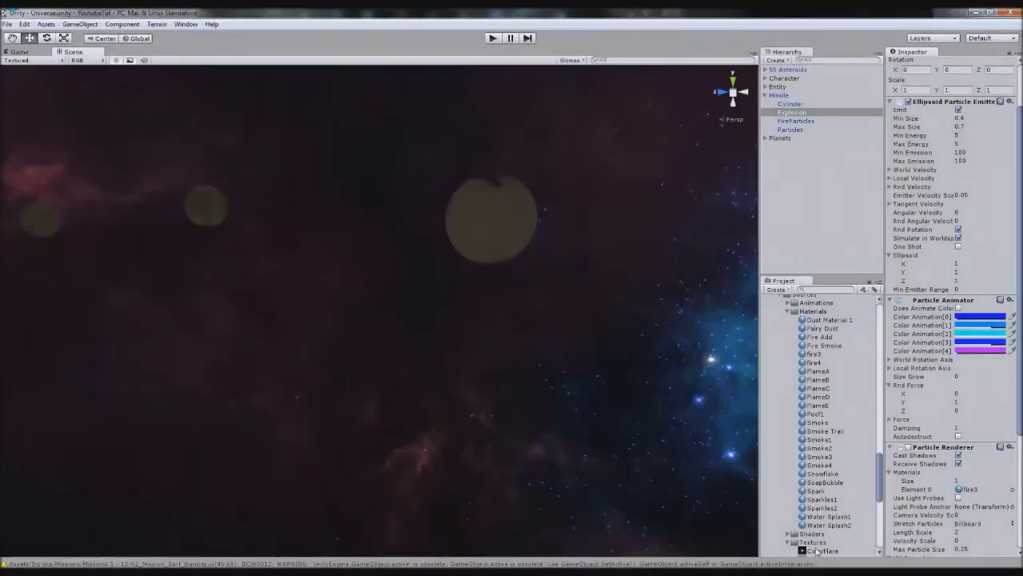
In Notepad++, duplicate the Explosion ParticleRenderer line directly below itself in OnCollisionStay.
key("alt+Tab")
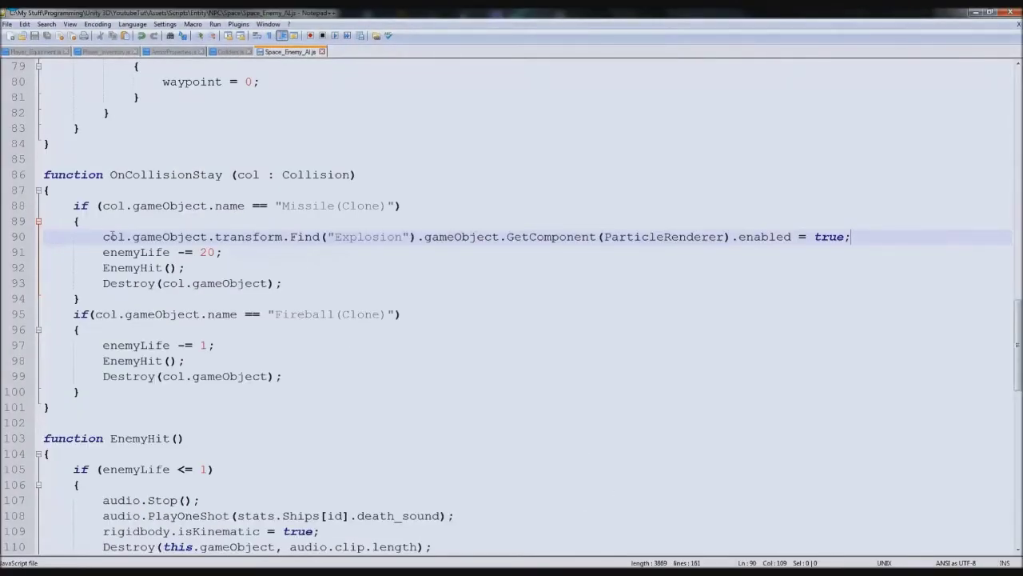
left_click_drag(103, 236, 855, 241)
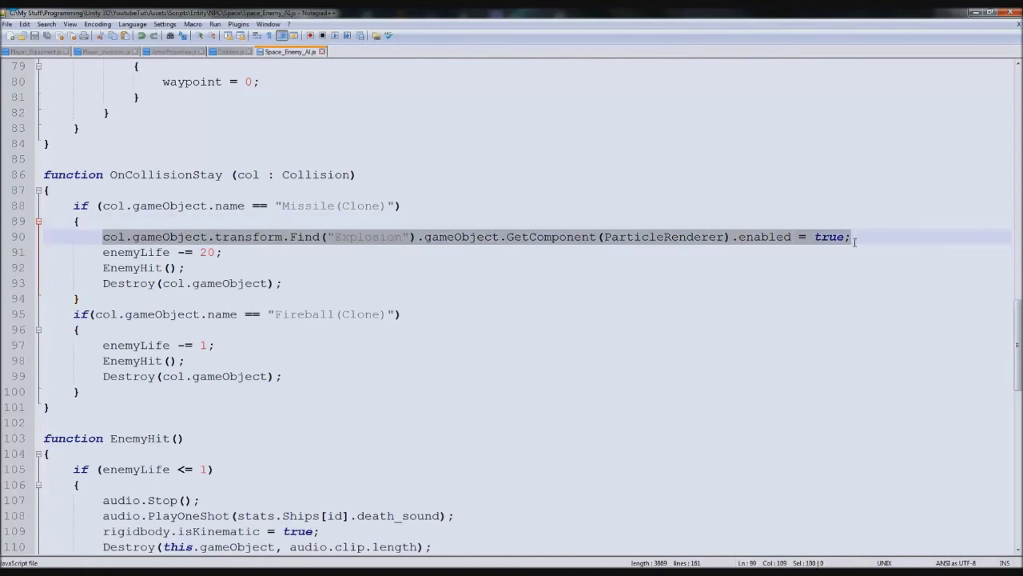
left_click(838, 246)
key("alt+Tab")
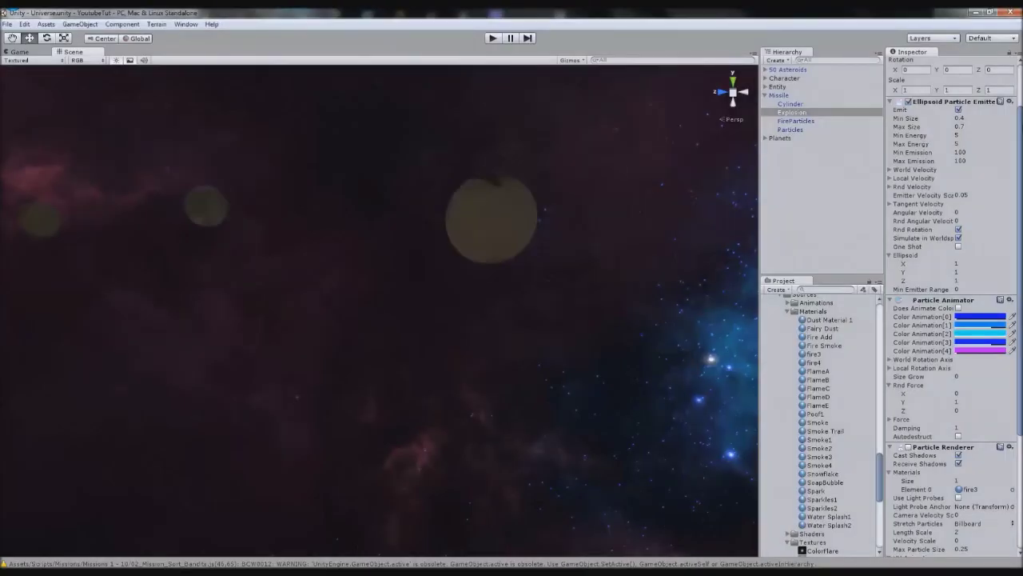
key("alt+Tab")
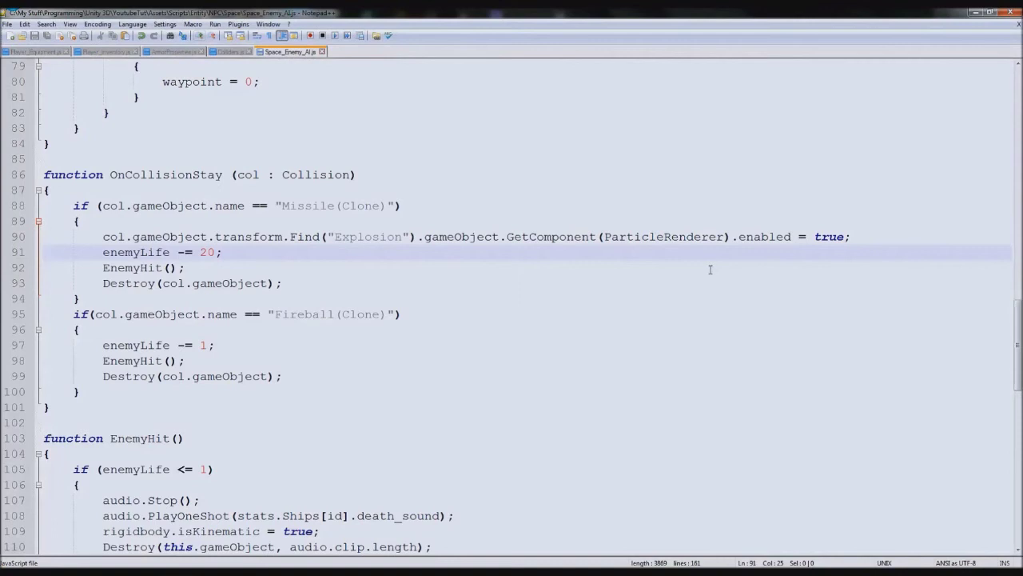
left_click(852, 233)
key("ctrl+d")
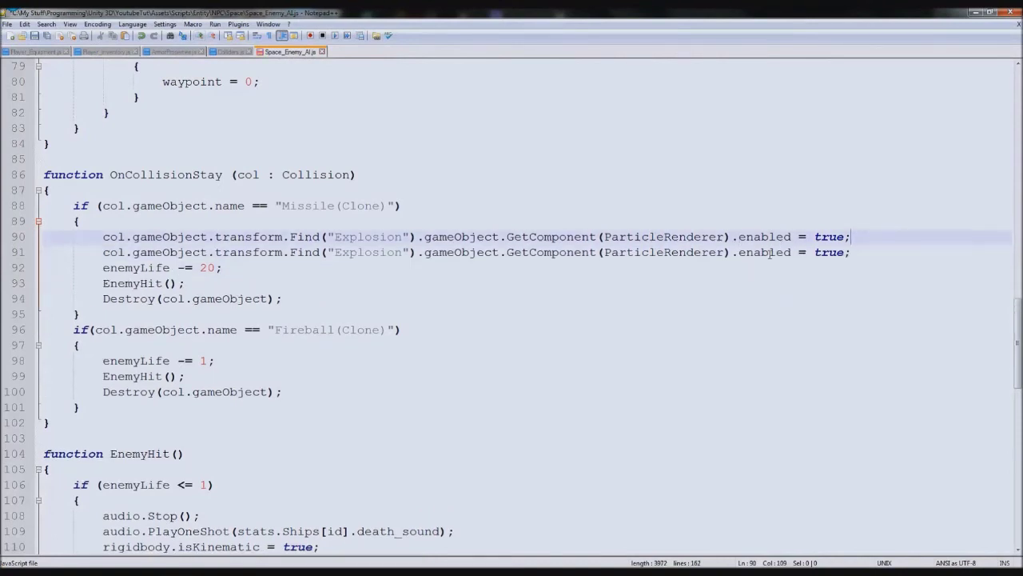
Rewrite the duplicated line so that Find("Explosion") is followed by .transform.parent = null;.
left_click(423, 251)
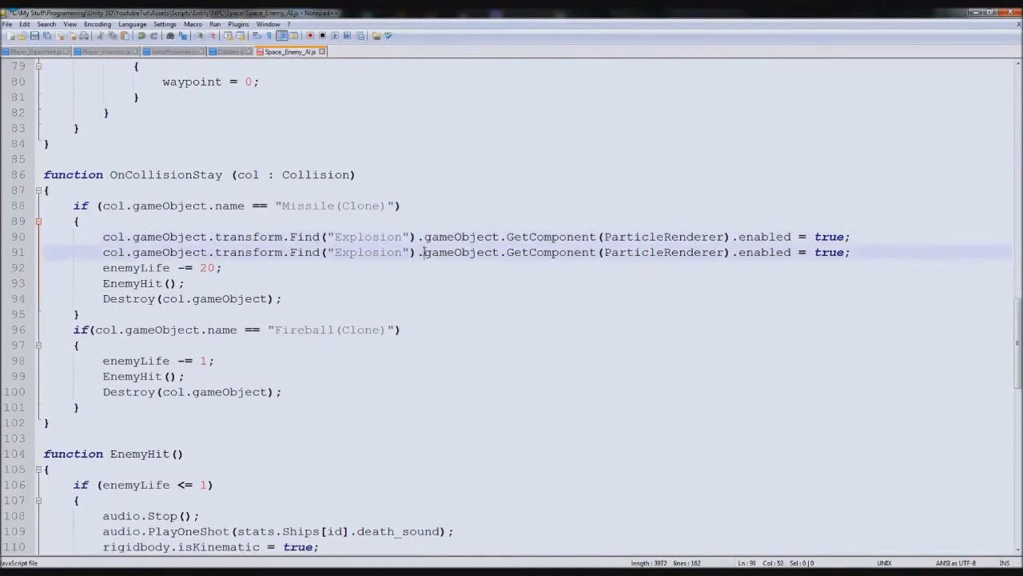
key("shift+End")
key("Delete")
key("BackSpace")
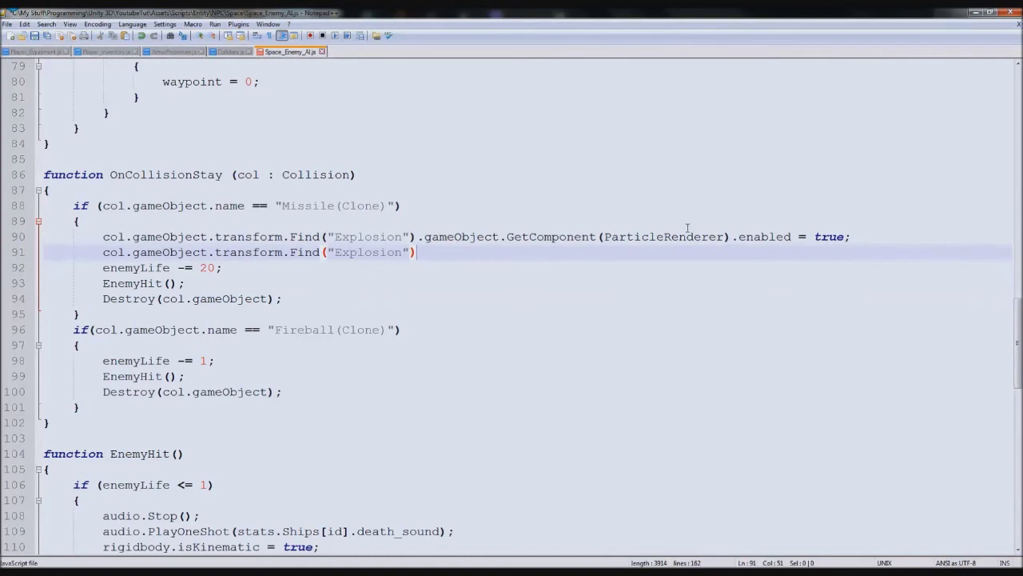
type(".transform")
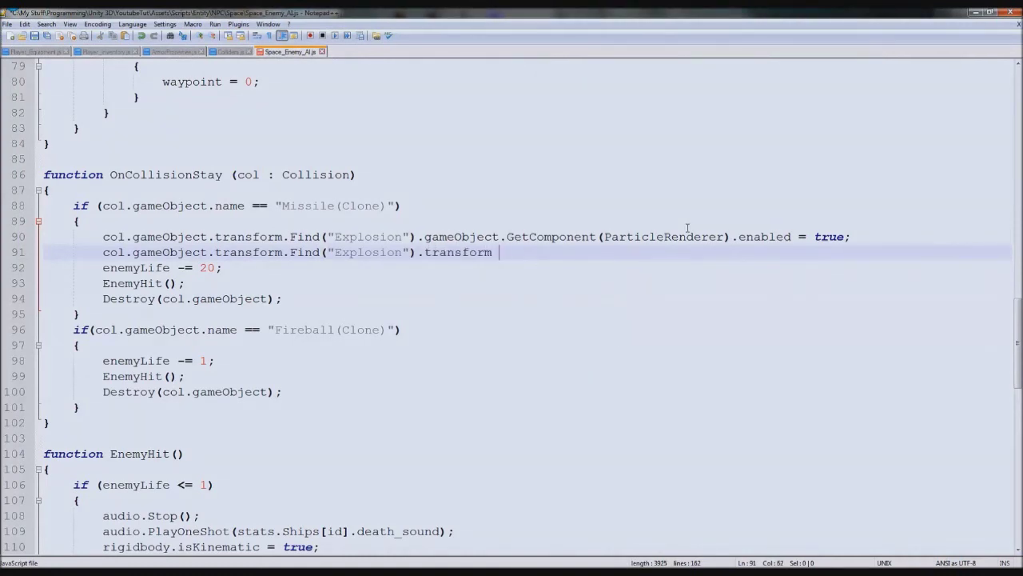
key("BackSpace")
type(".parent = null")
key("BackSpace")
key("BackSpace")
type("ll;")
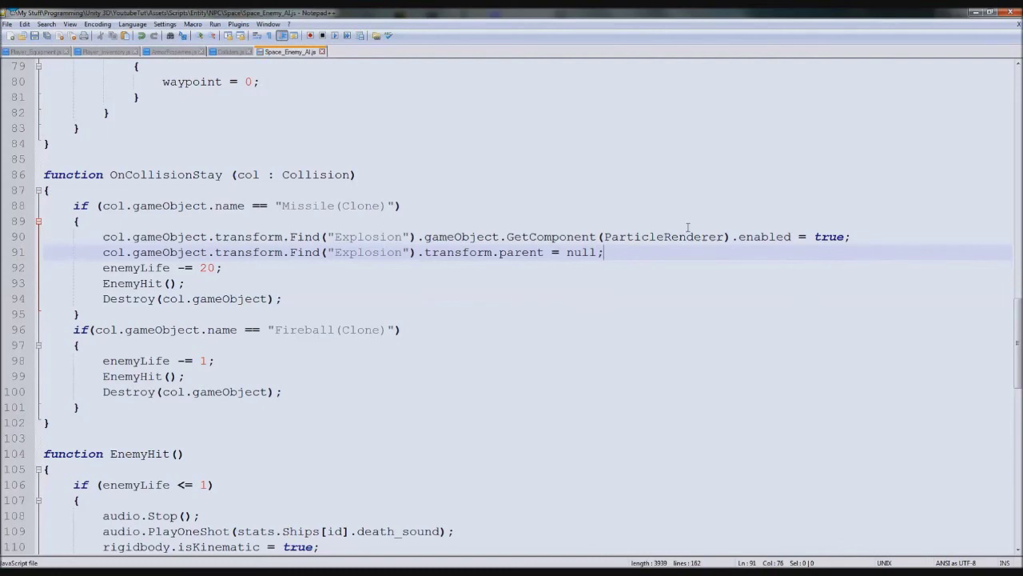
Switch to Unity and update the Missile prefab in the Weapons folder from the scene's Missile object, including its Explosion child.
left_click(67, 3)
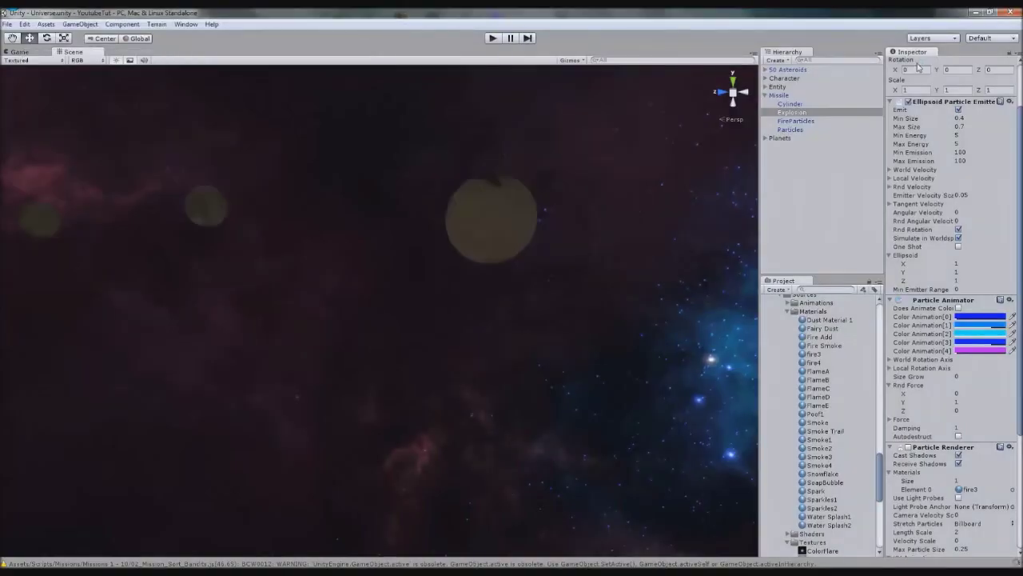
left_click(782, 96)
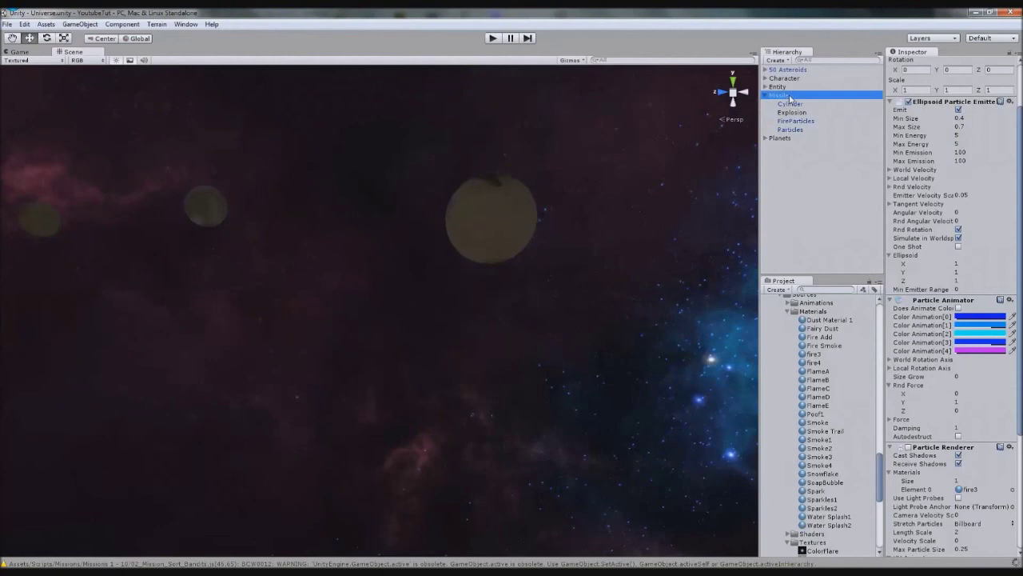
left_click(792, 112)
left_click_drag(861, 344, 796, 96)
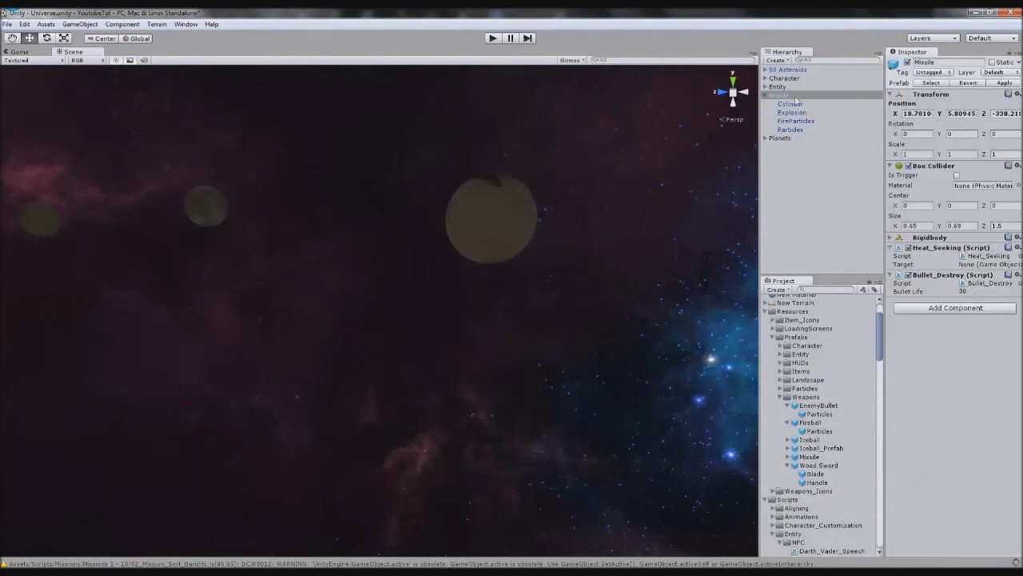
Play-test the scene twice, firing a shot during the first run, and stop the game.
left_click(492, 38)
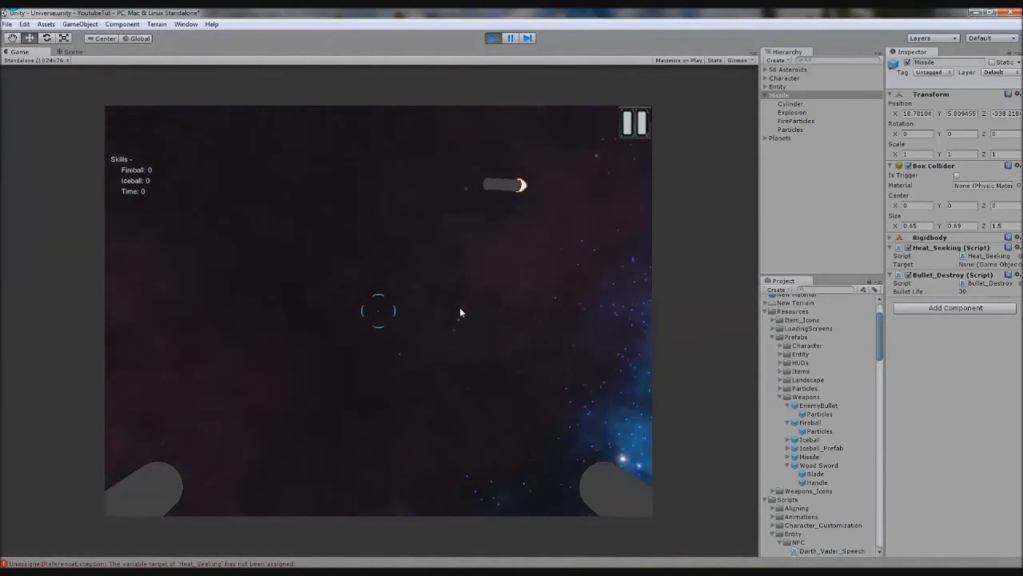
left_click(488, 304)
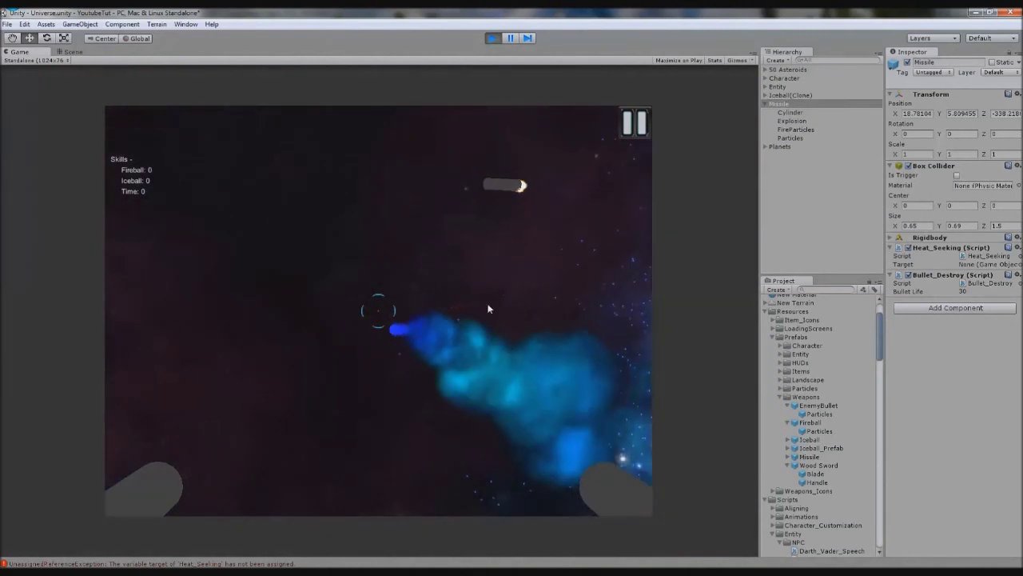
key("ctrl+p")
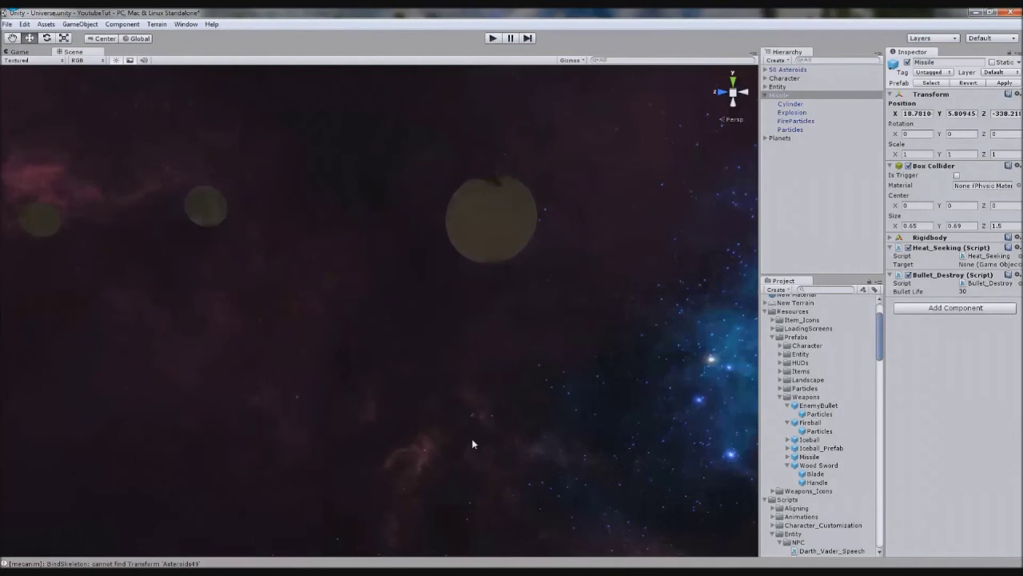
key("ctrl+p")
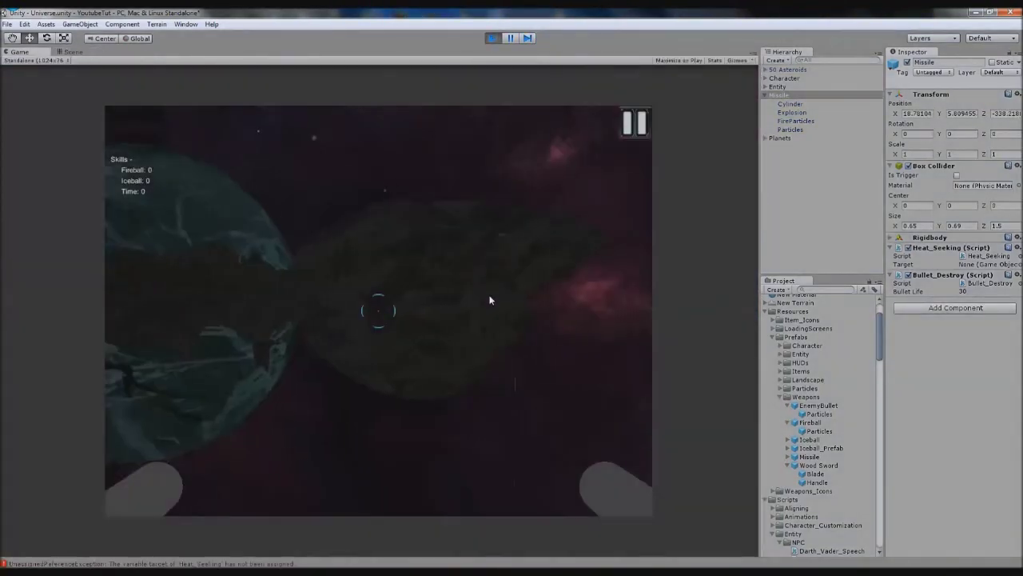
left_click(493, 38)
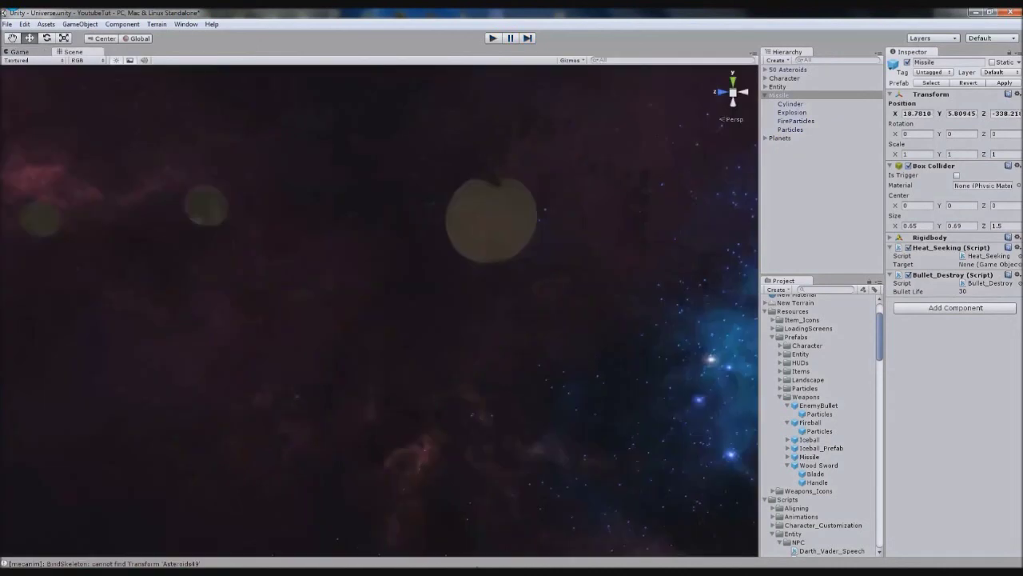
Remove the Missile object from the scene, run the game to test firing missiles at an enemy, and stop play mode.
left_click(490, 39)
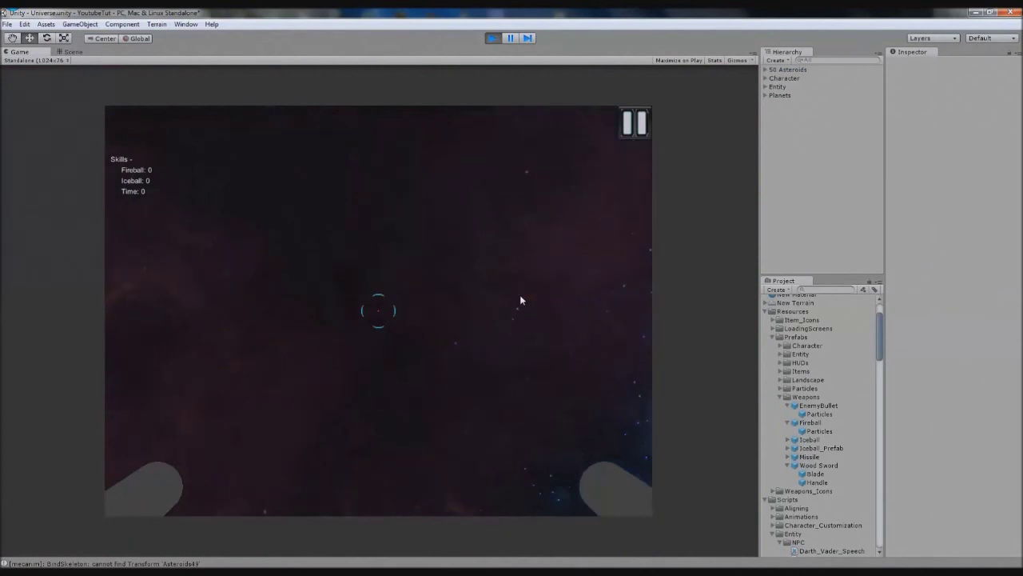
left_click(501, 303)
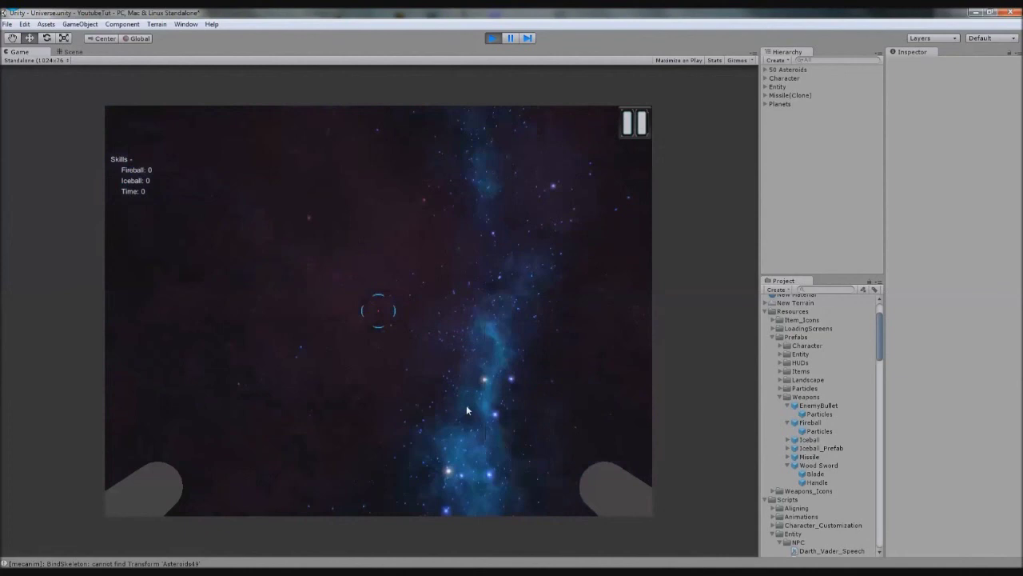
left_click(480, 514)
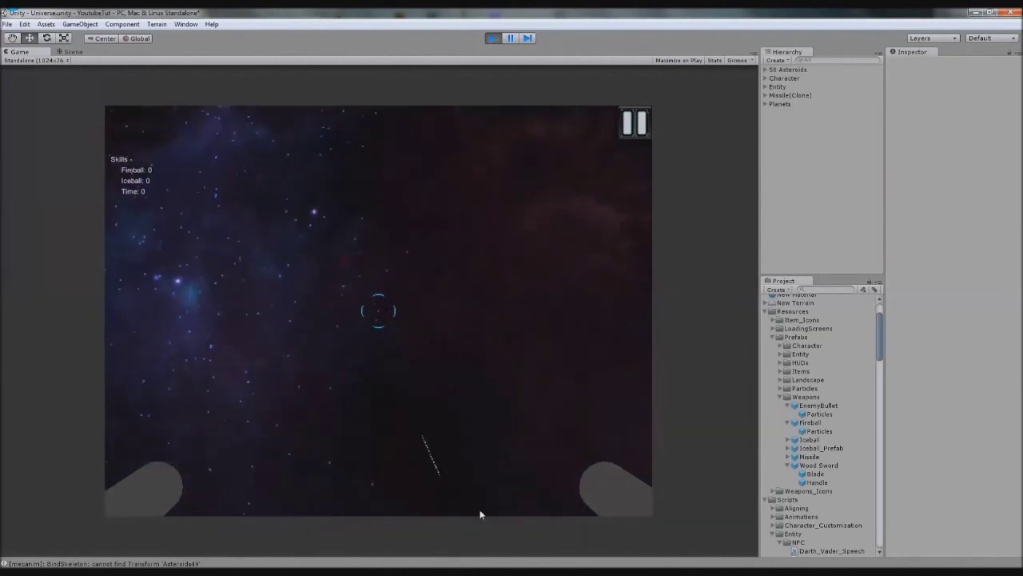
left_click(437, 499)
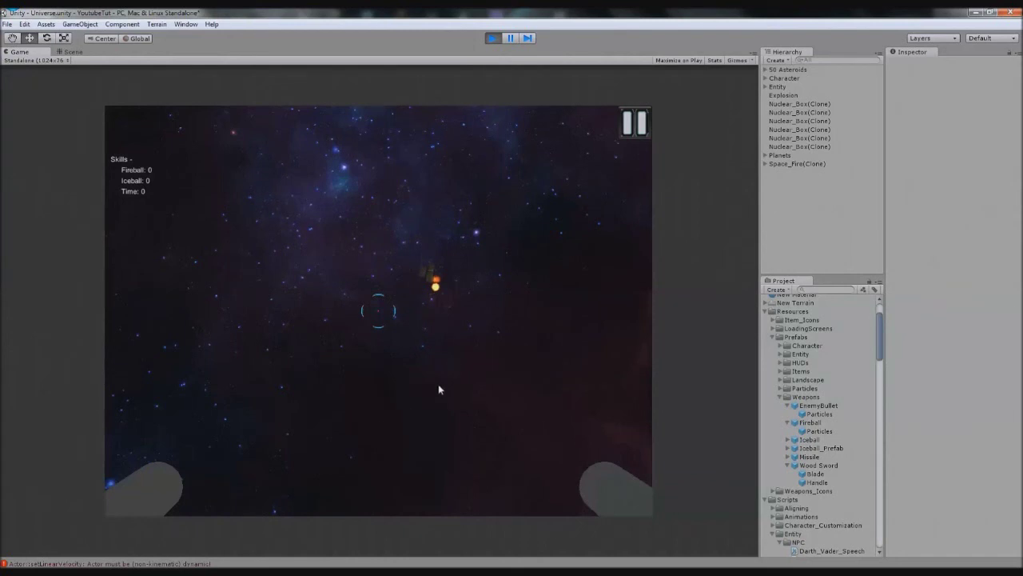
left_click(492, 38)
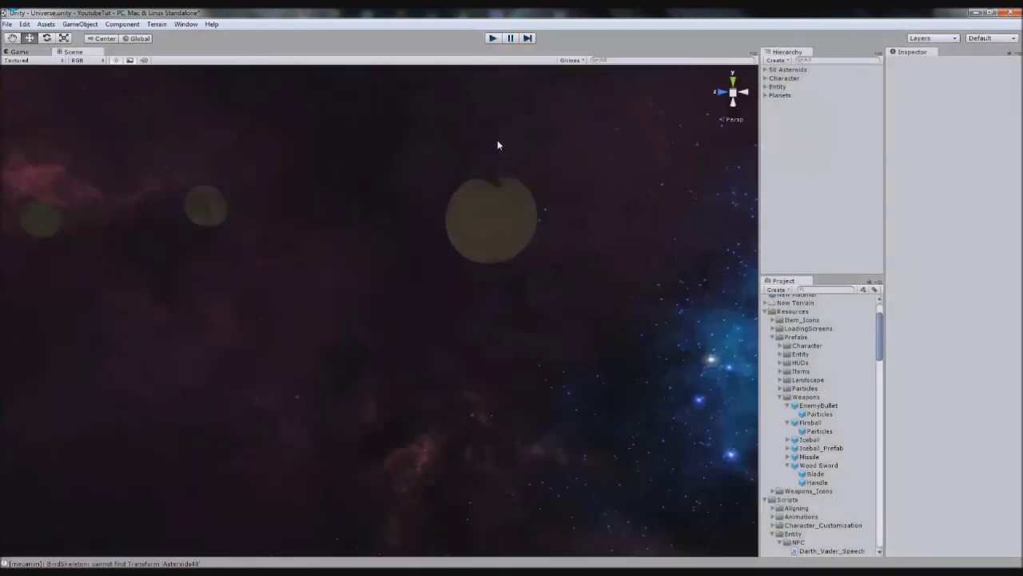